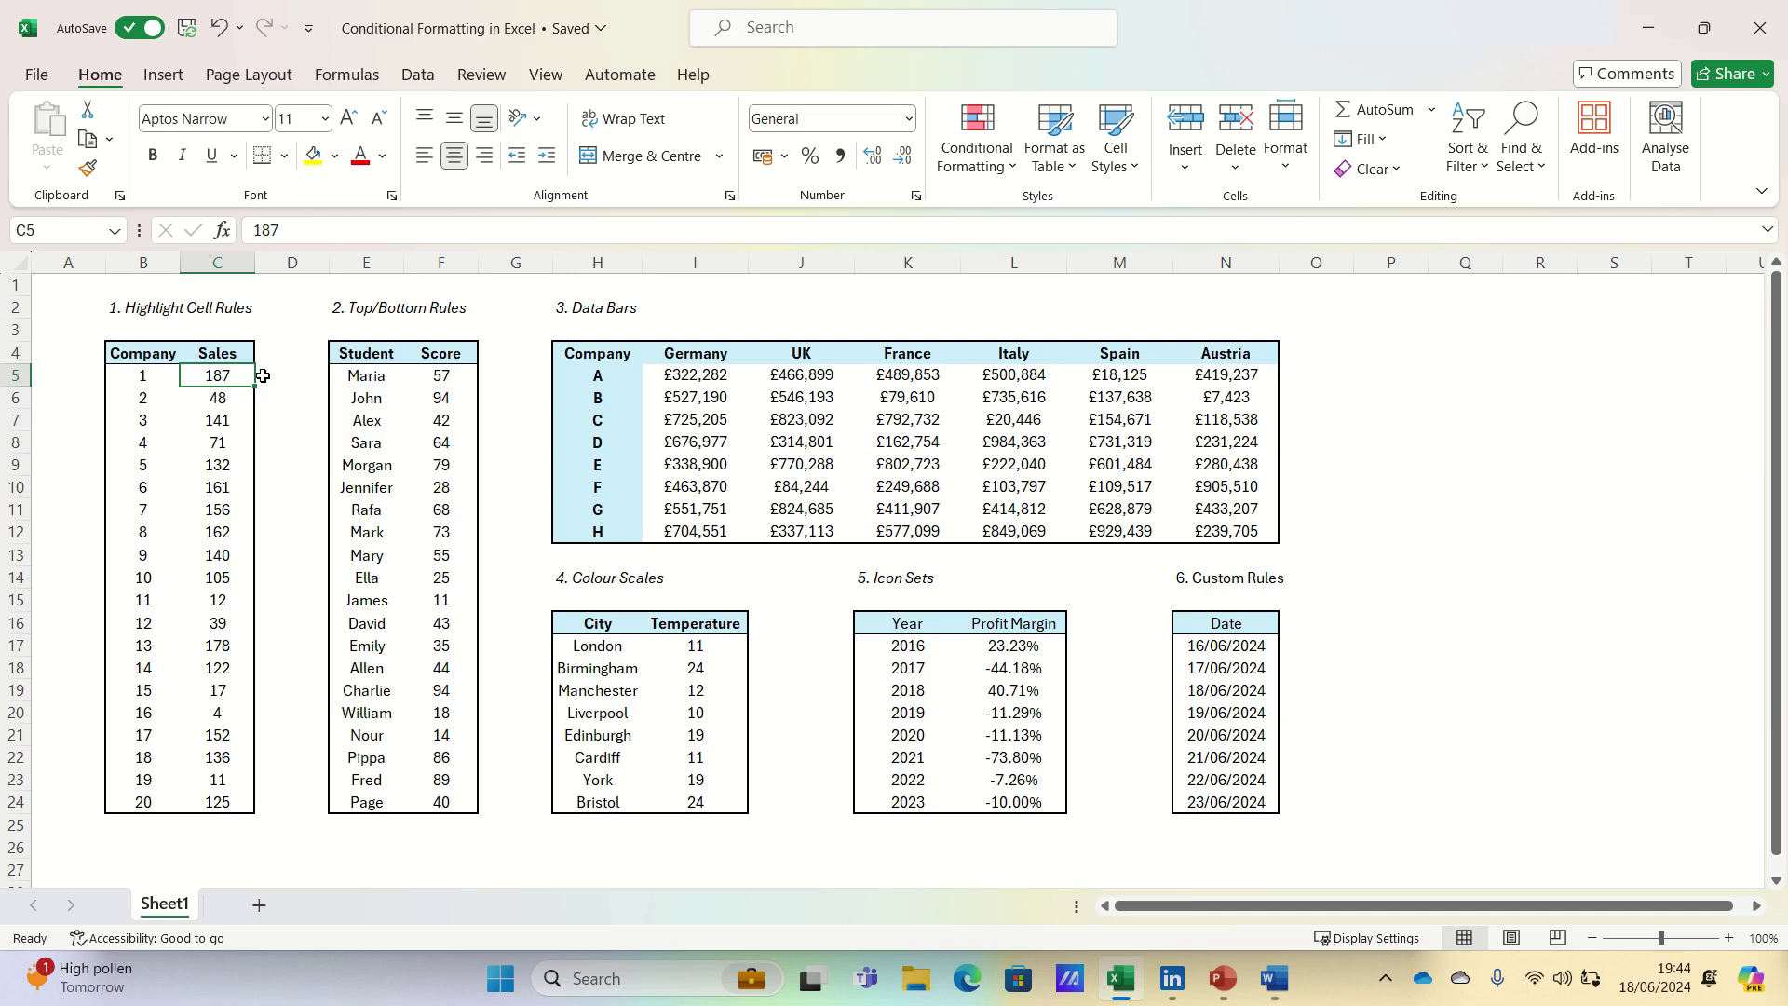
Apply a Greater Than 100 rule to Sales C5:C24 with Green Fill with Dark Green Text.
key(ctrl+shift+Down)
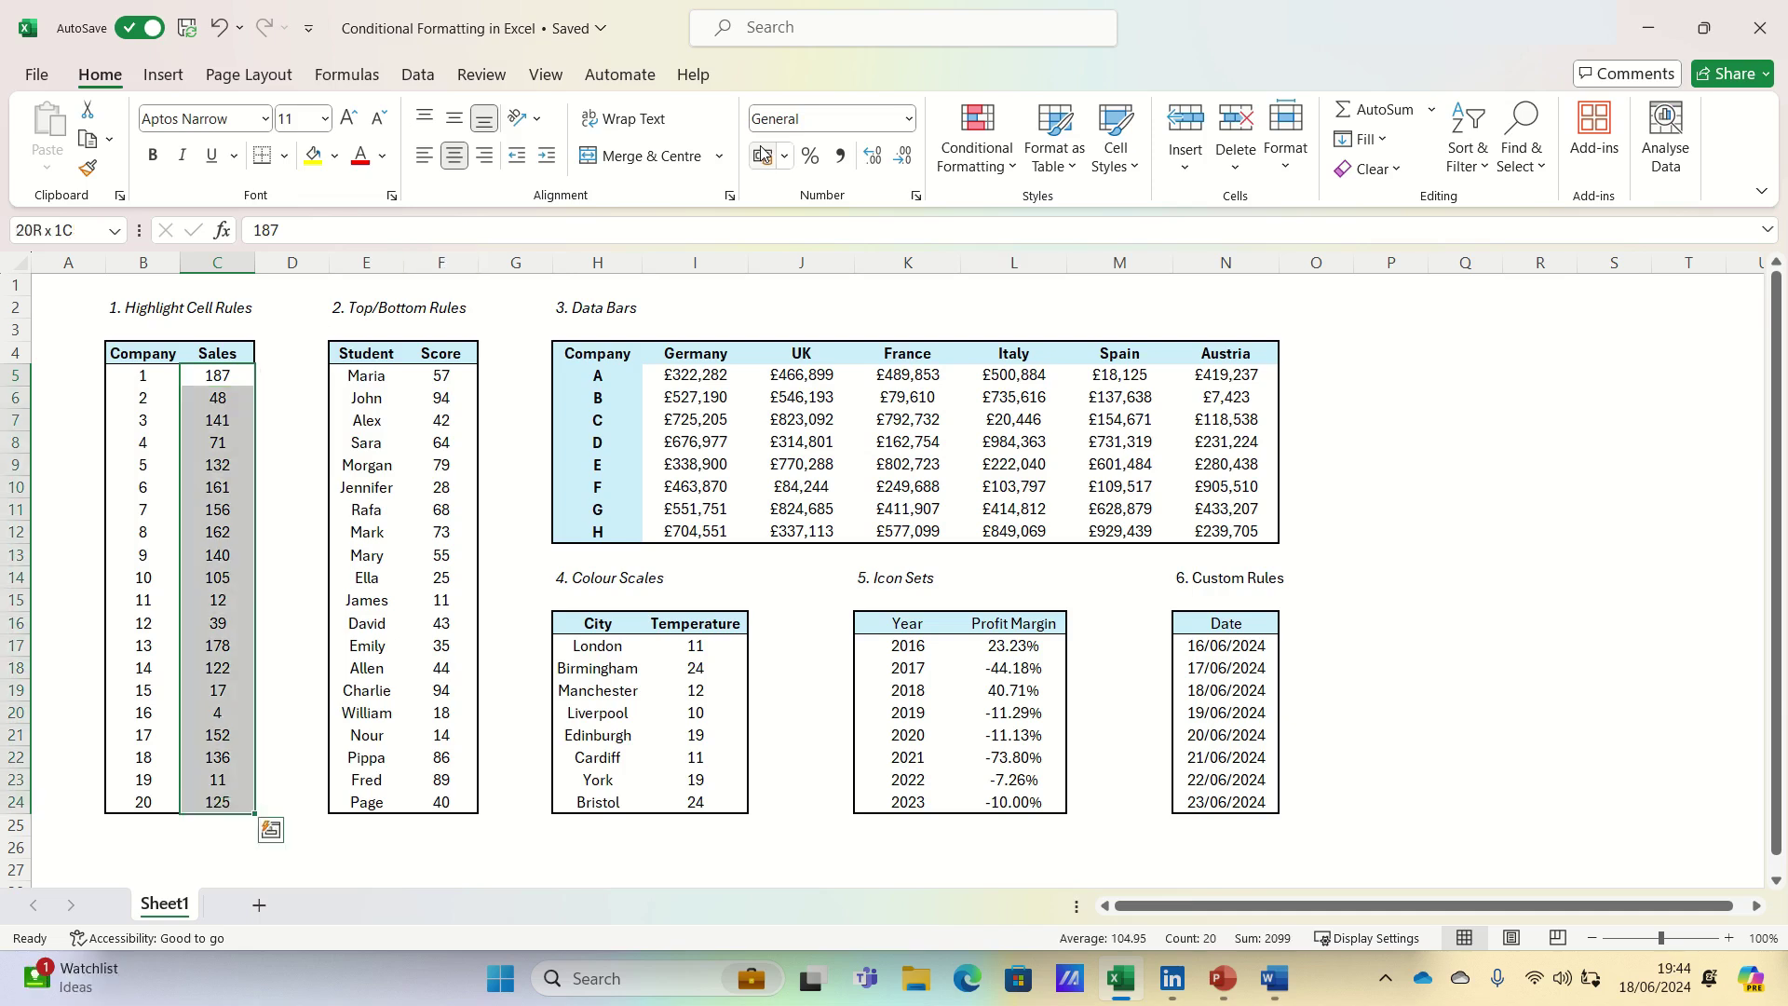
click(980, 175)
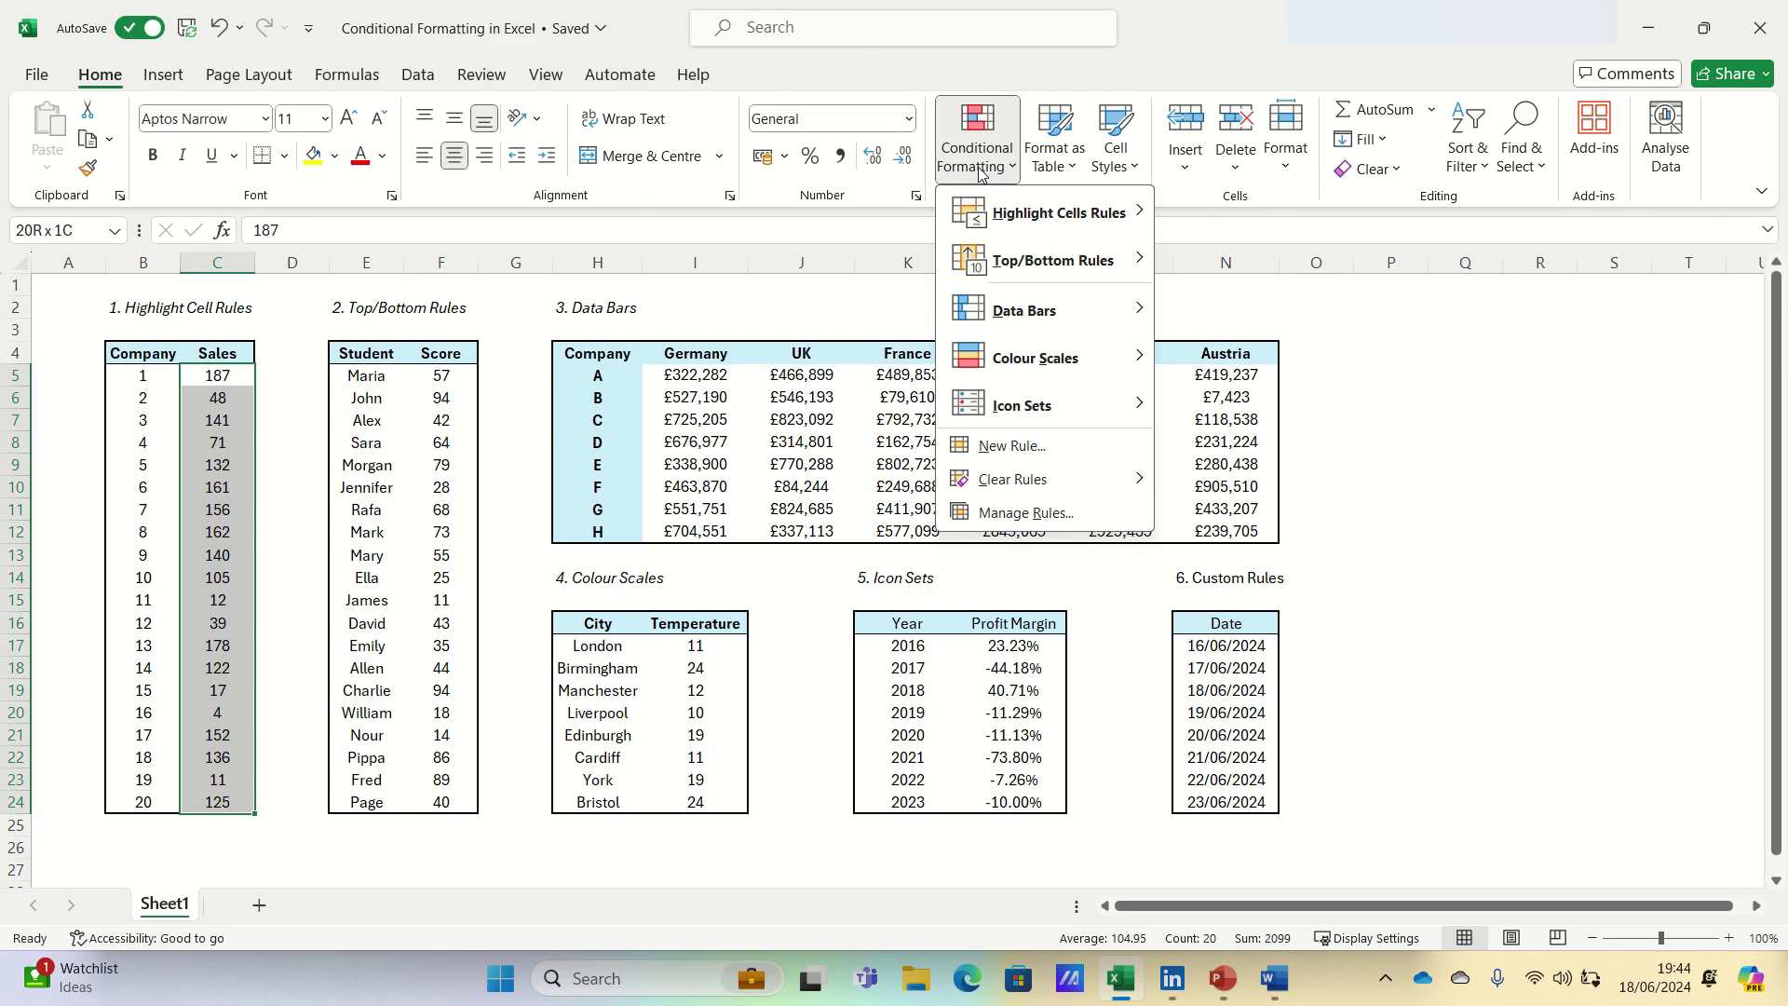
mouse_move(1047, 217)
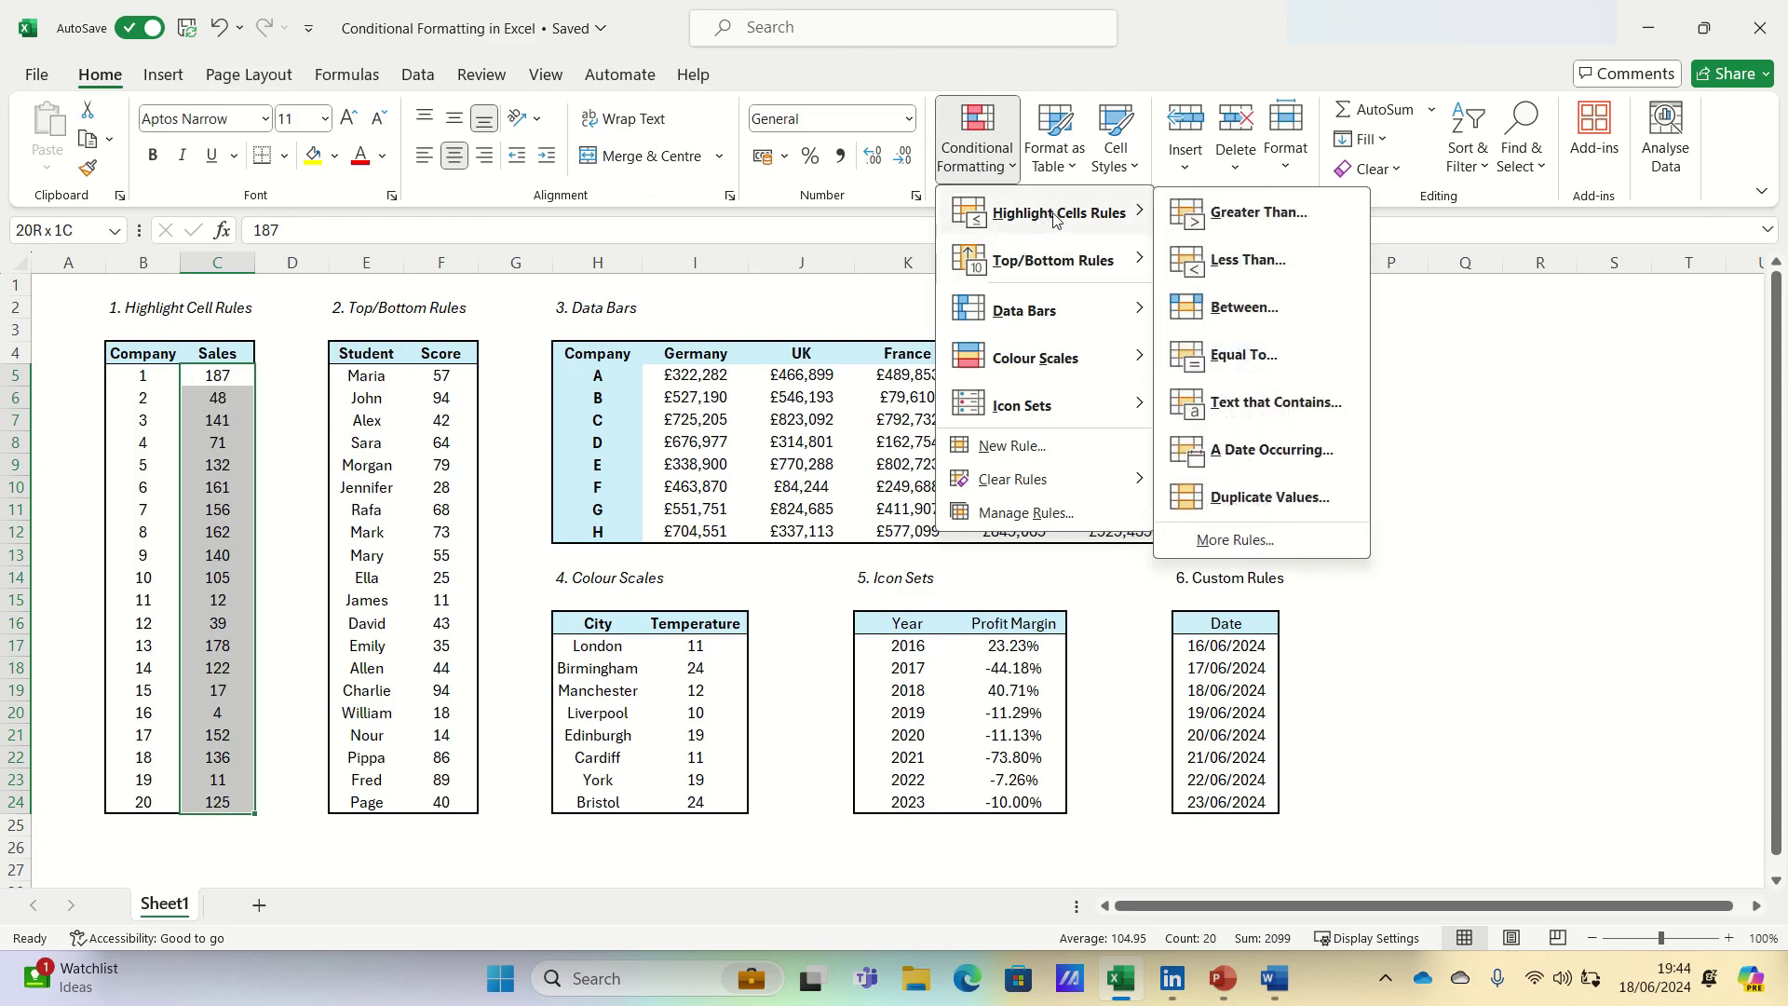
click(1215, 213)
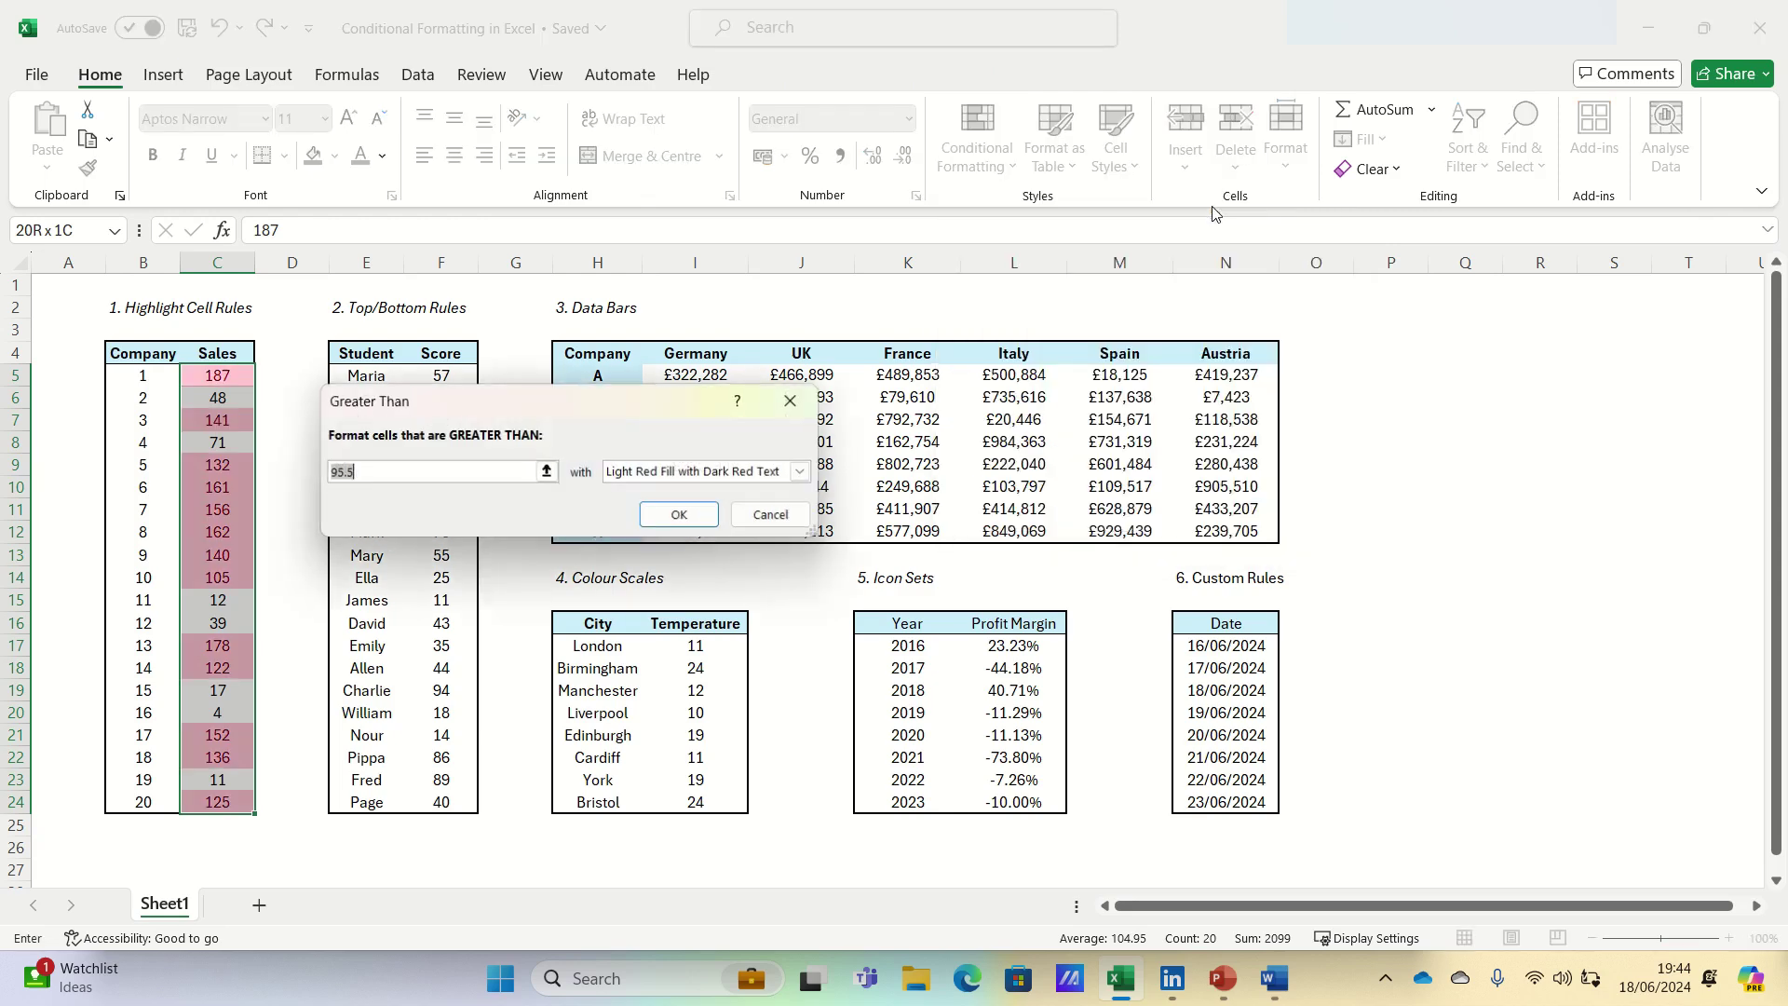
text(100)
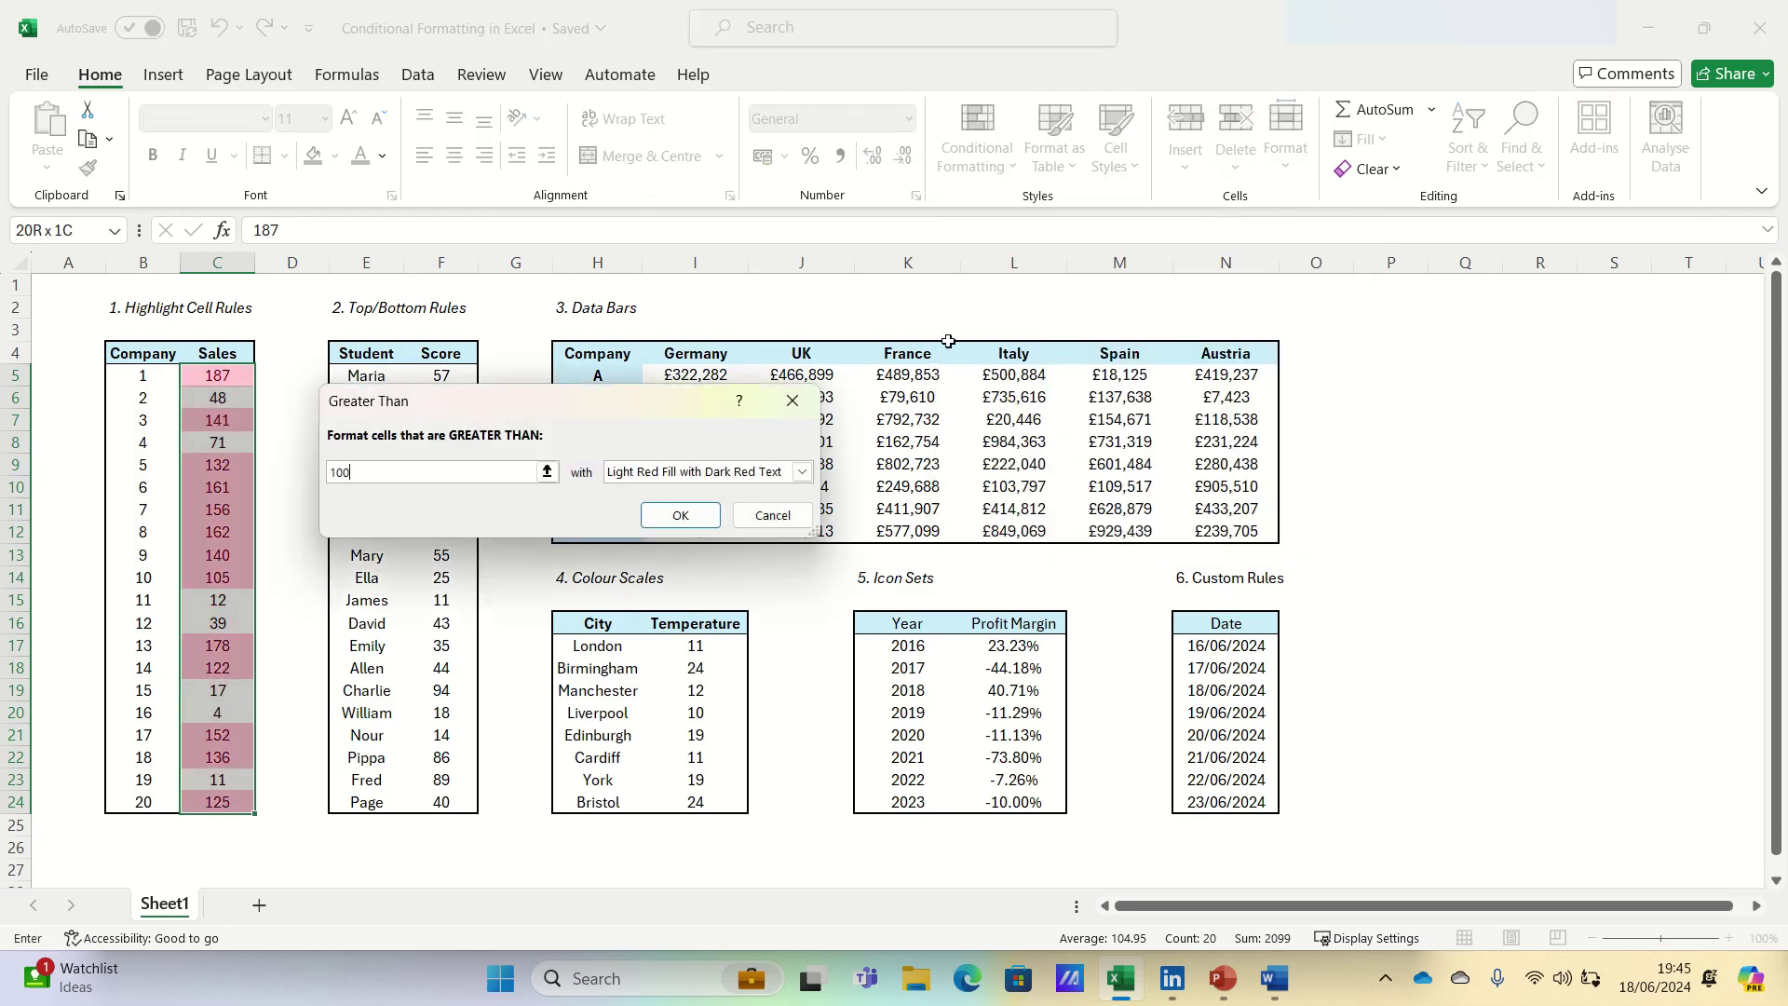
click(802, 471)
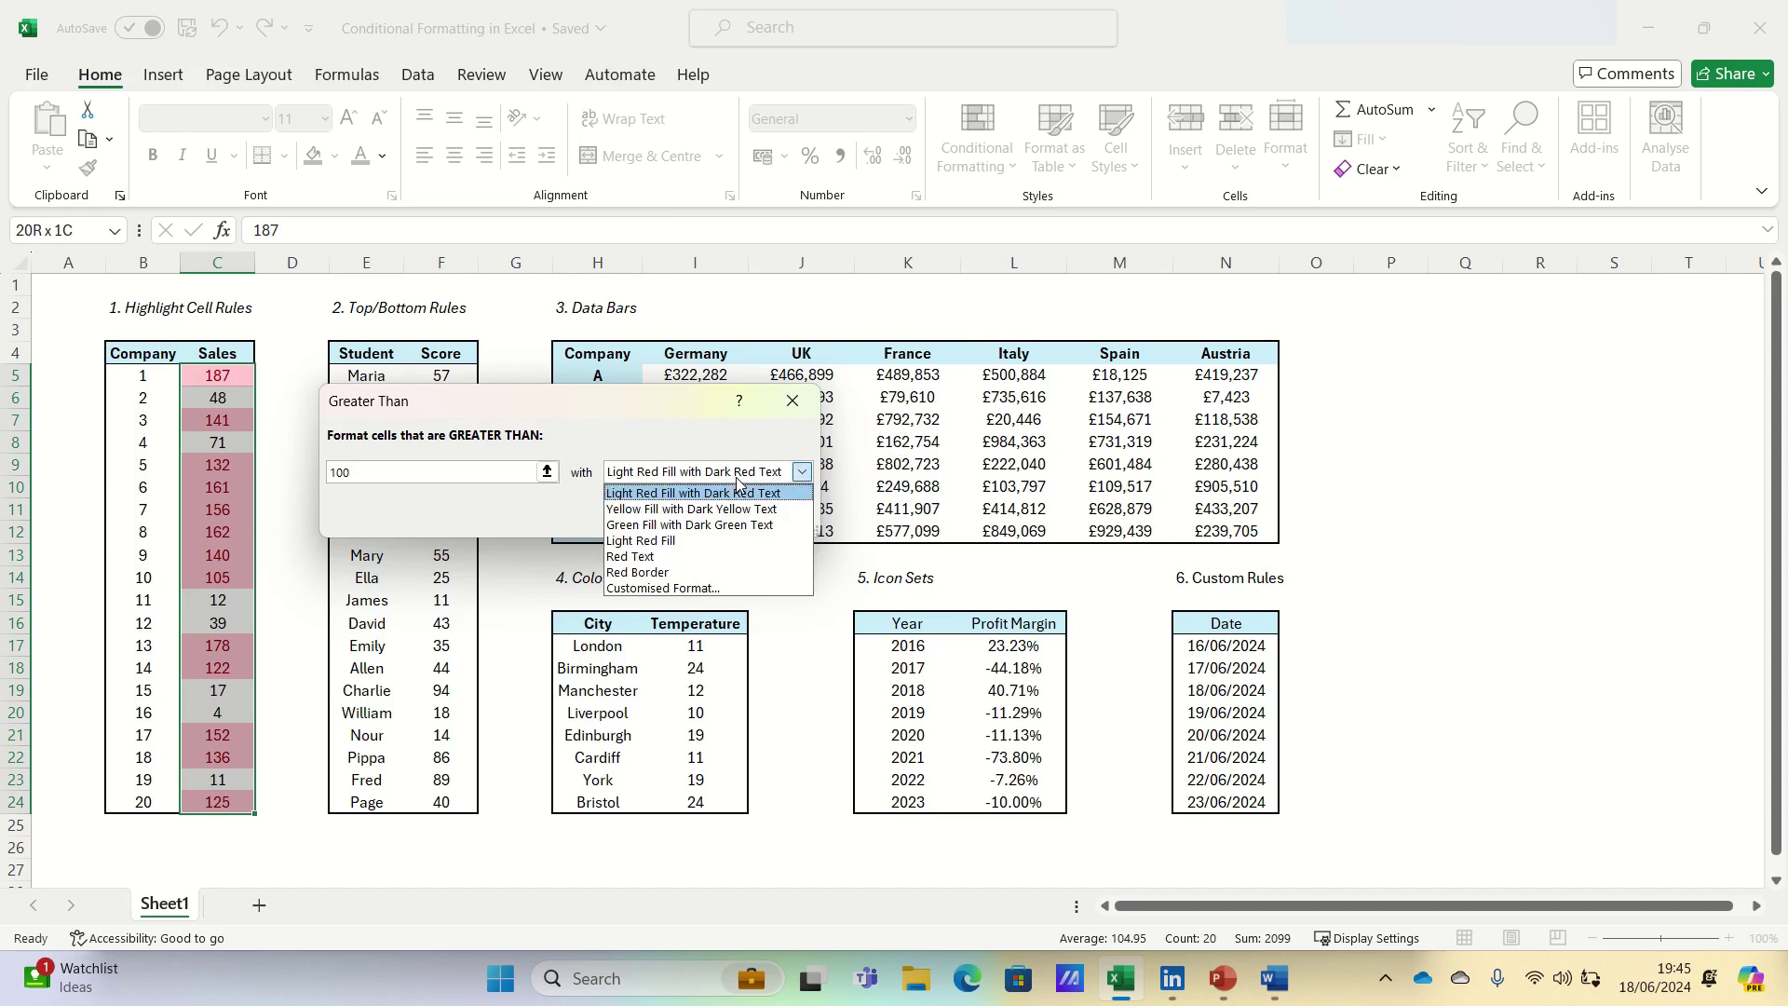
click(726, 525)
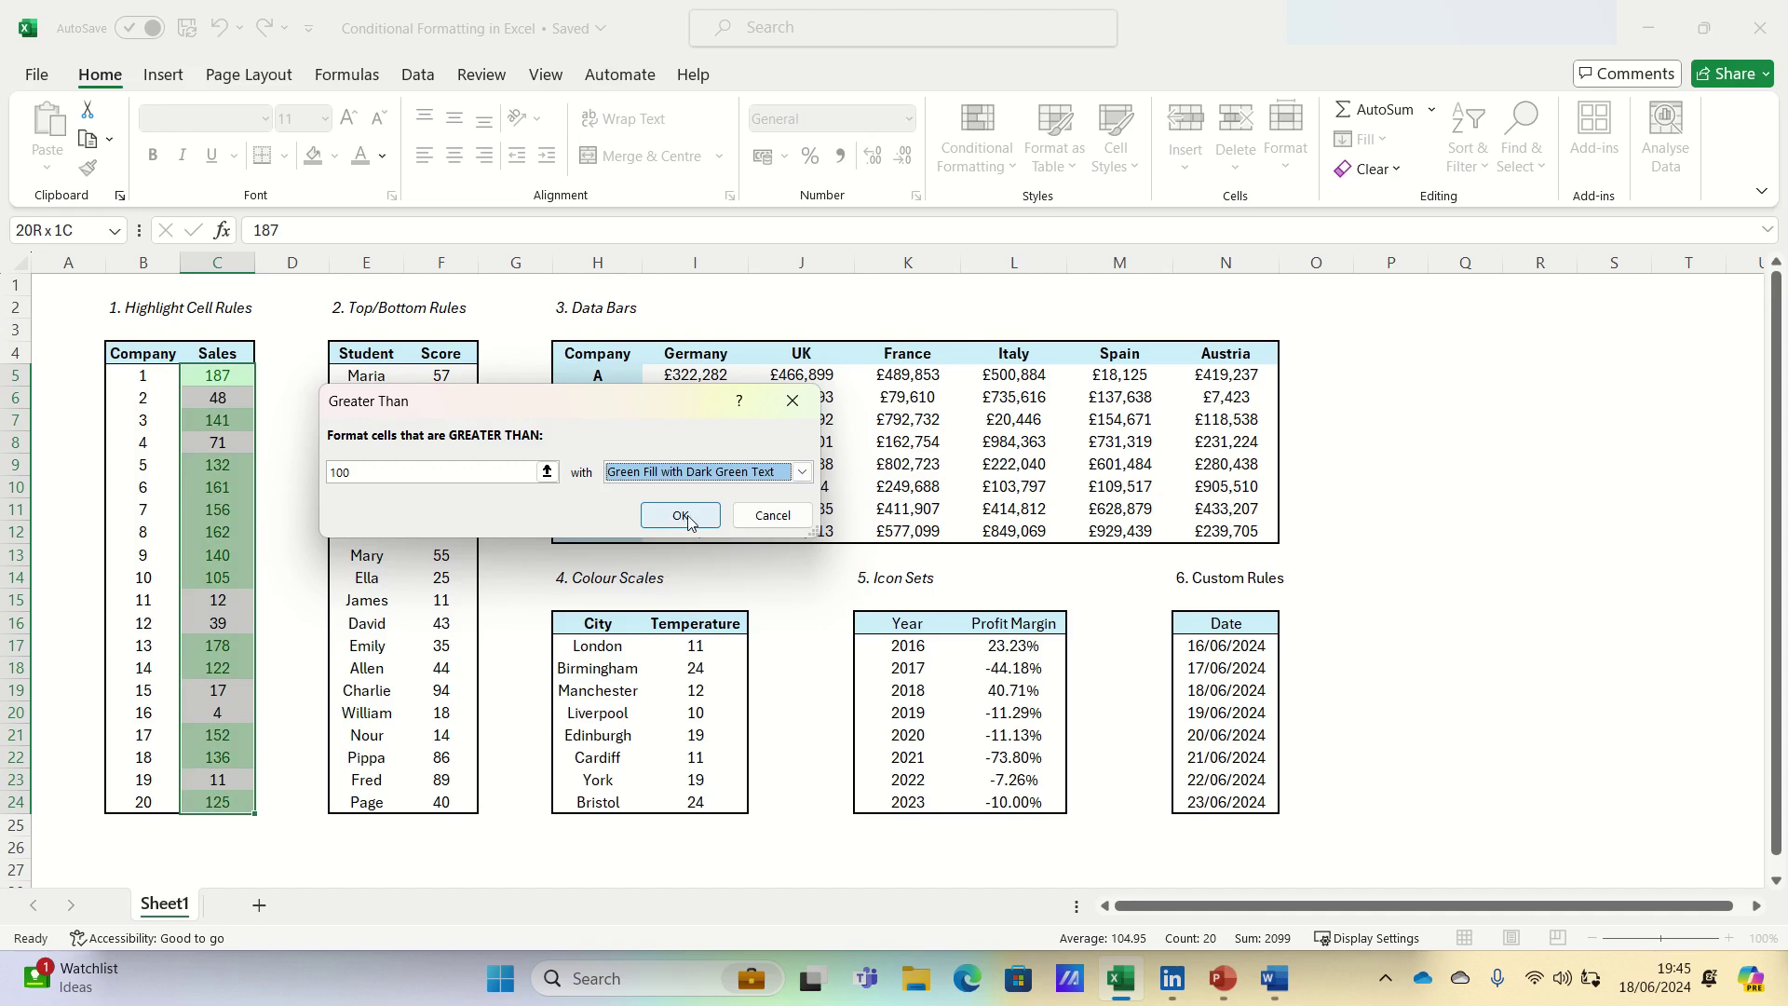
click(687, 516)
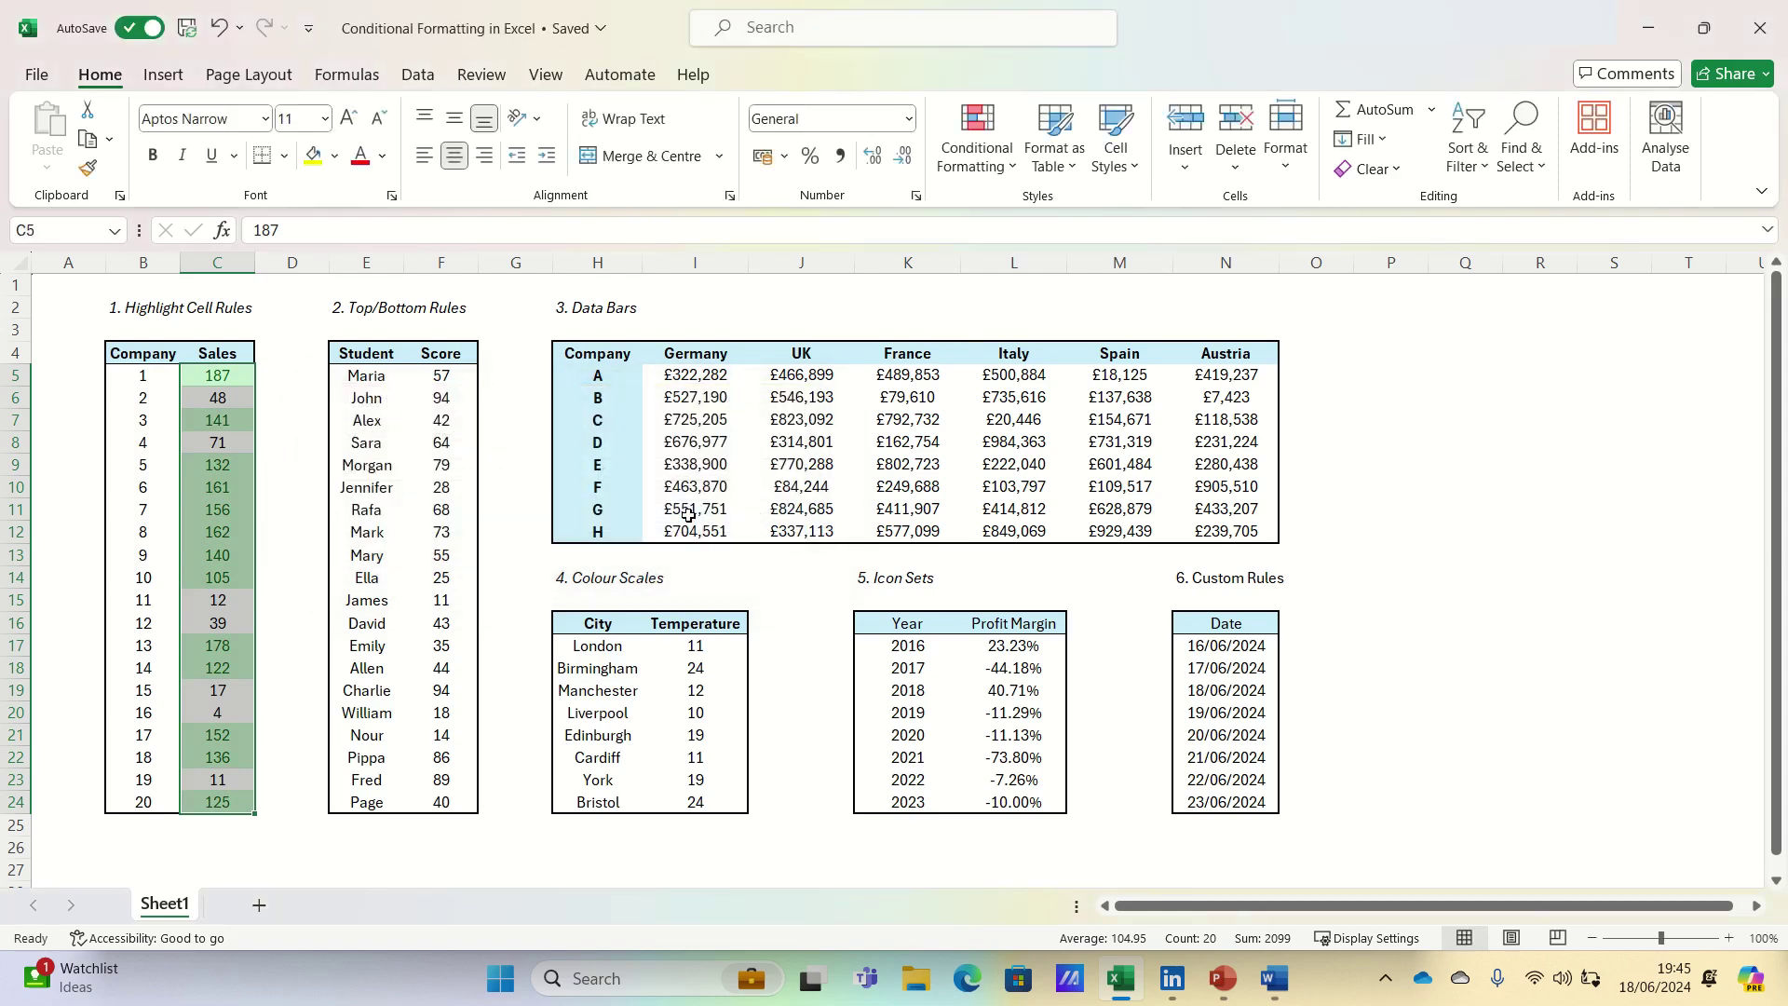
Add a Less Than 100 rule to the Sales values, keeping Light Red Fill with Dark Red Text.
click(996, 164)
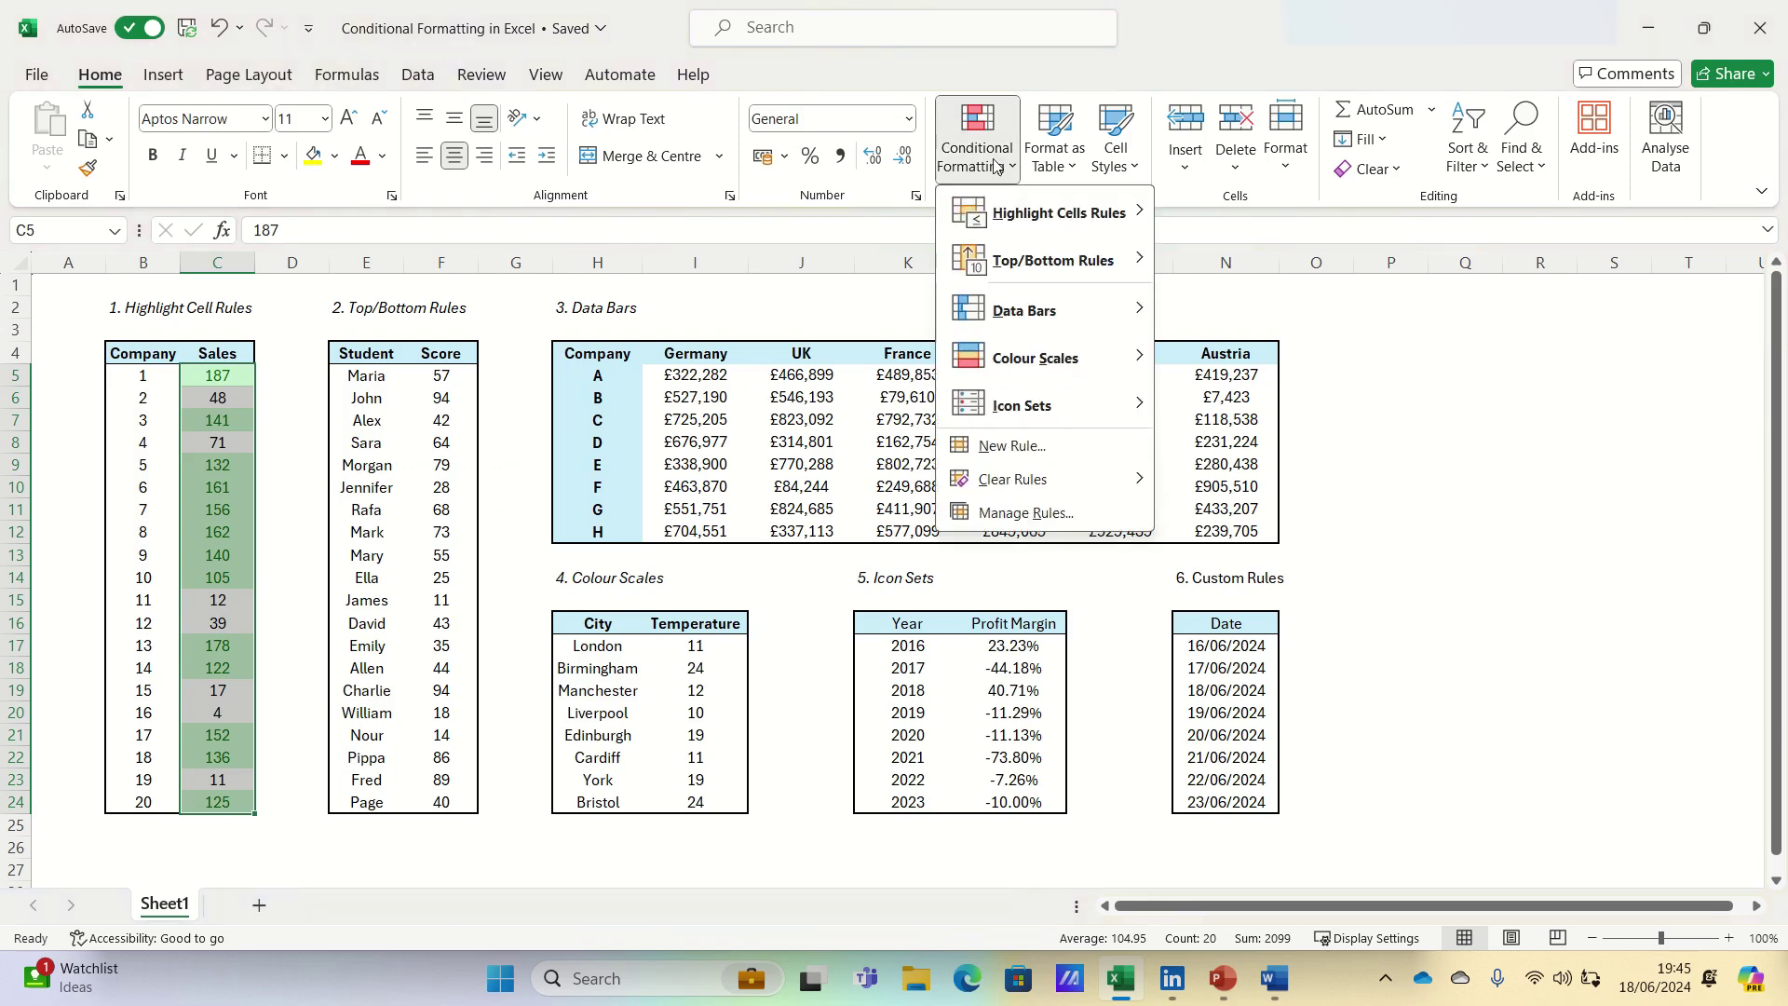
mouse_move(1059, 206)
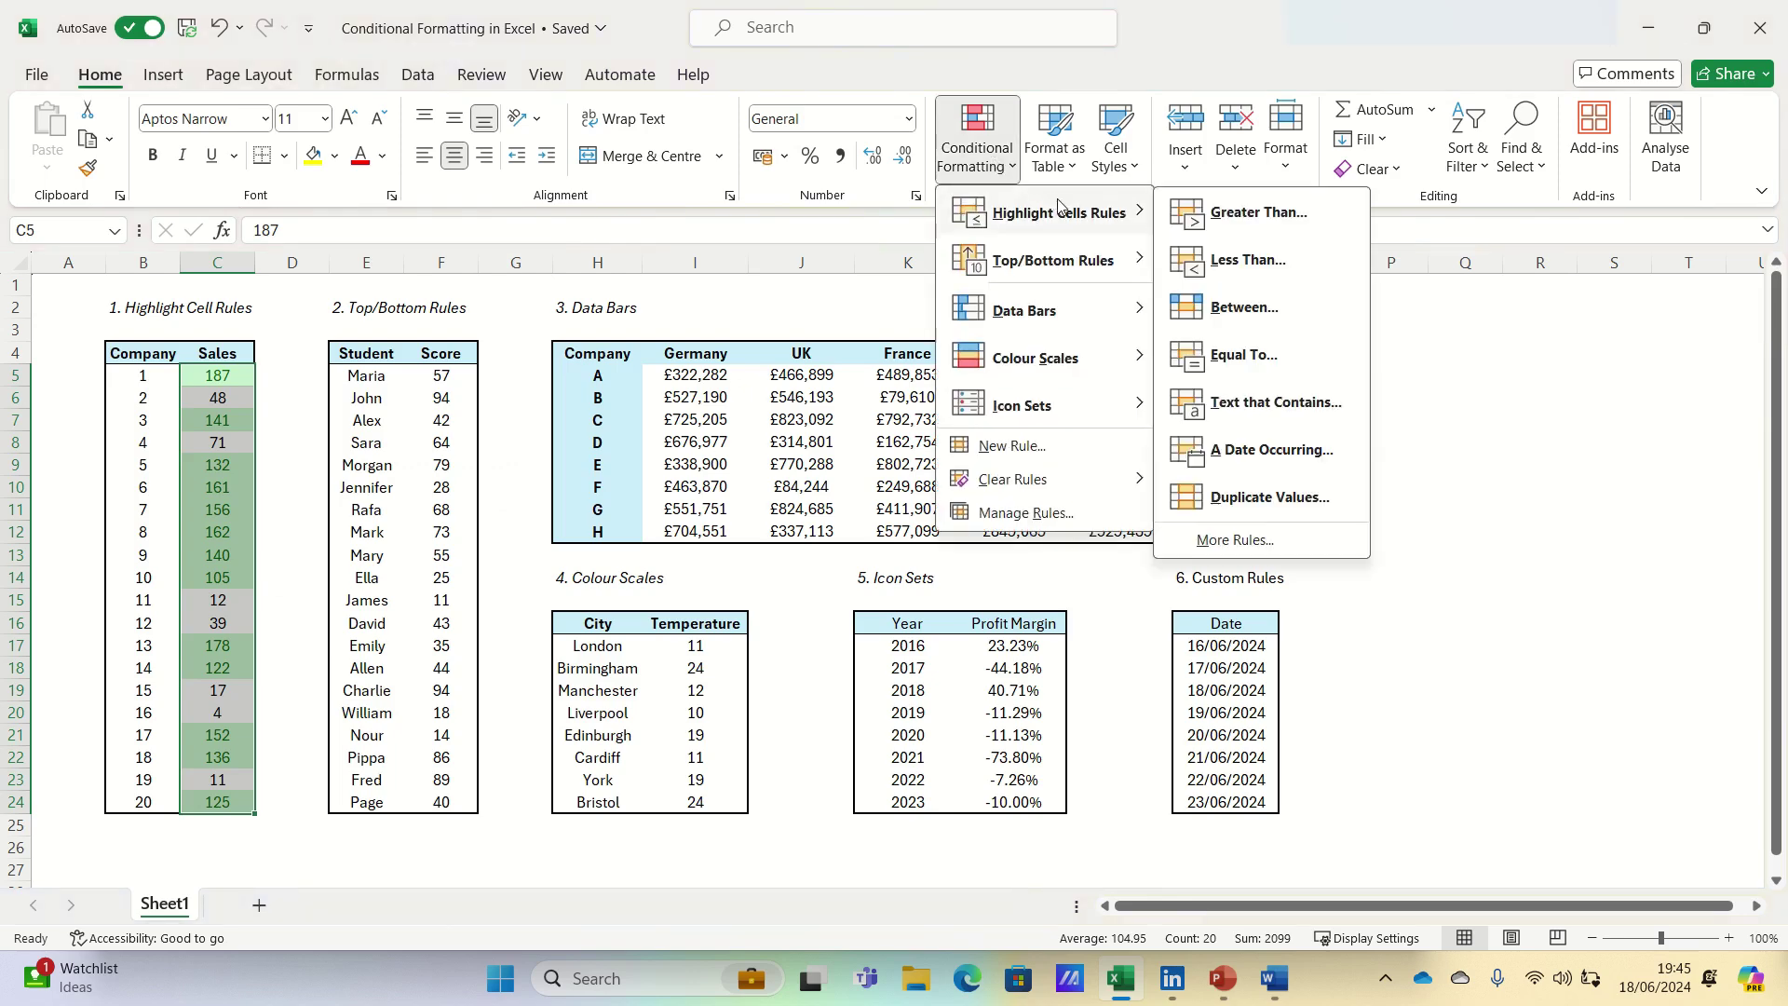
click(1247, 260)
text(100)
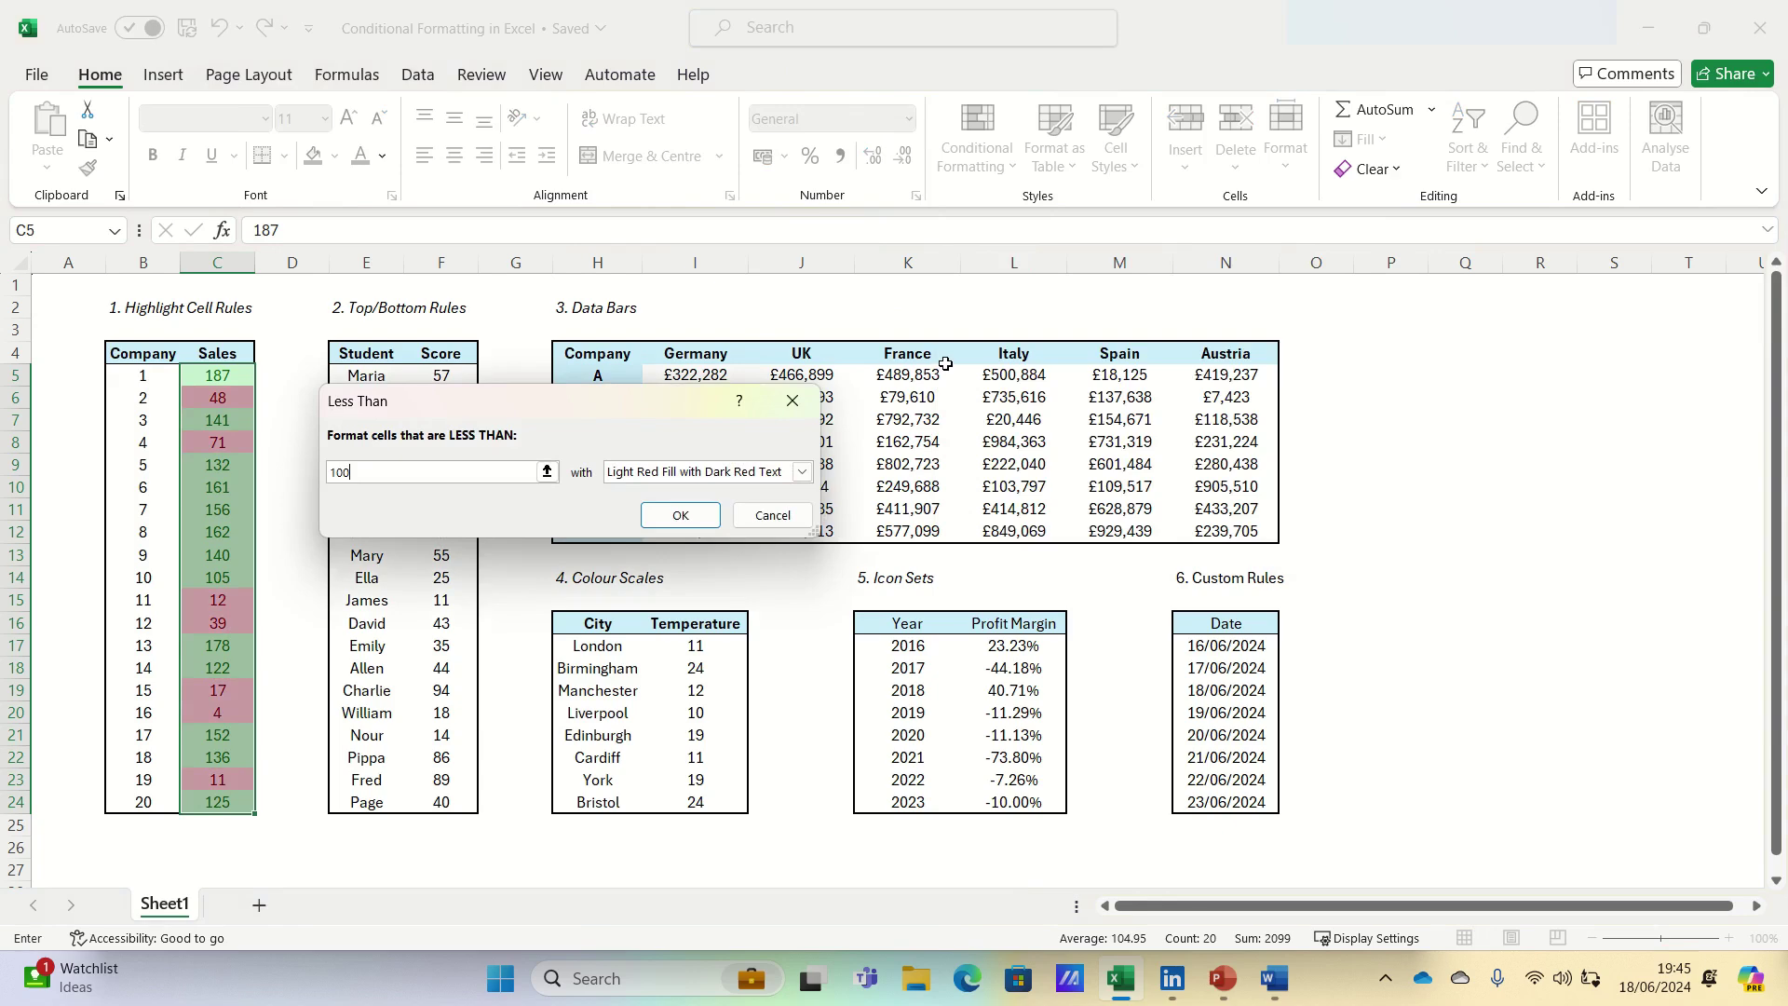
click(684, 518)
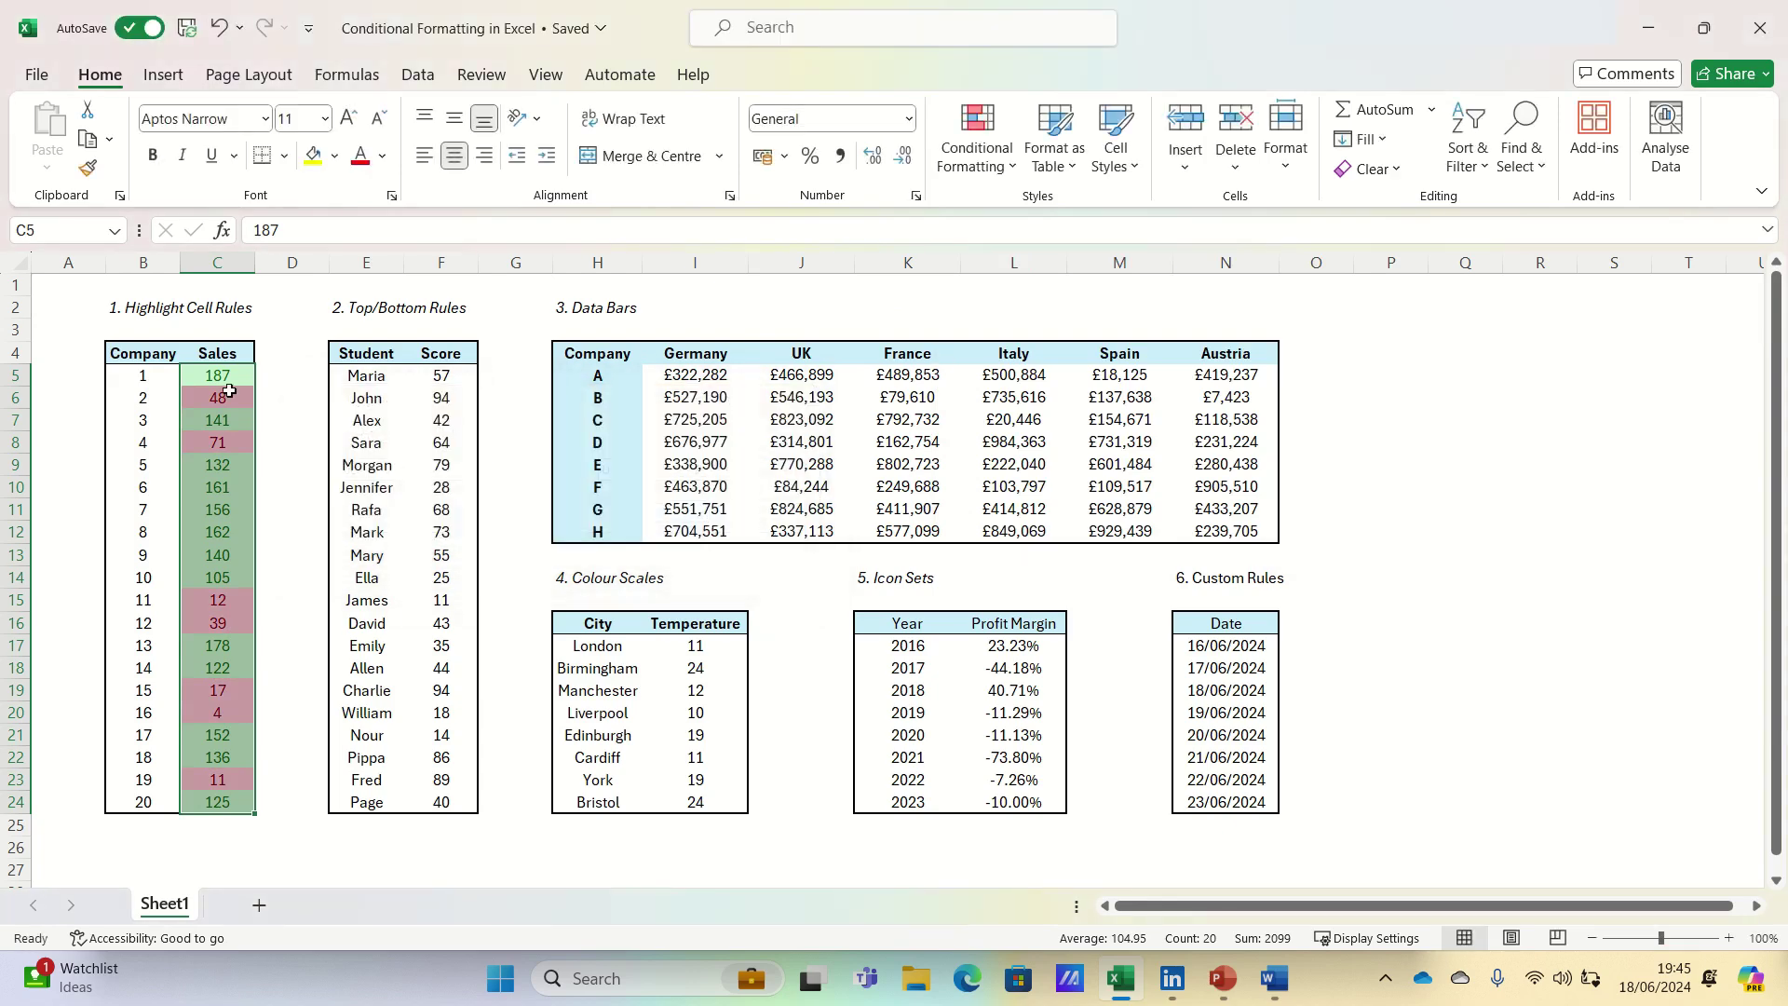
click(220, 377)
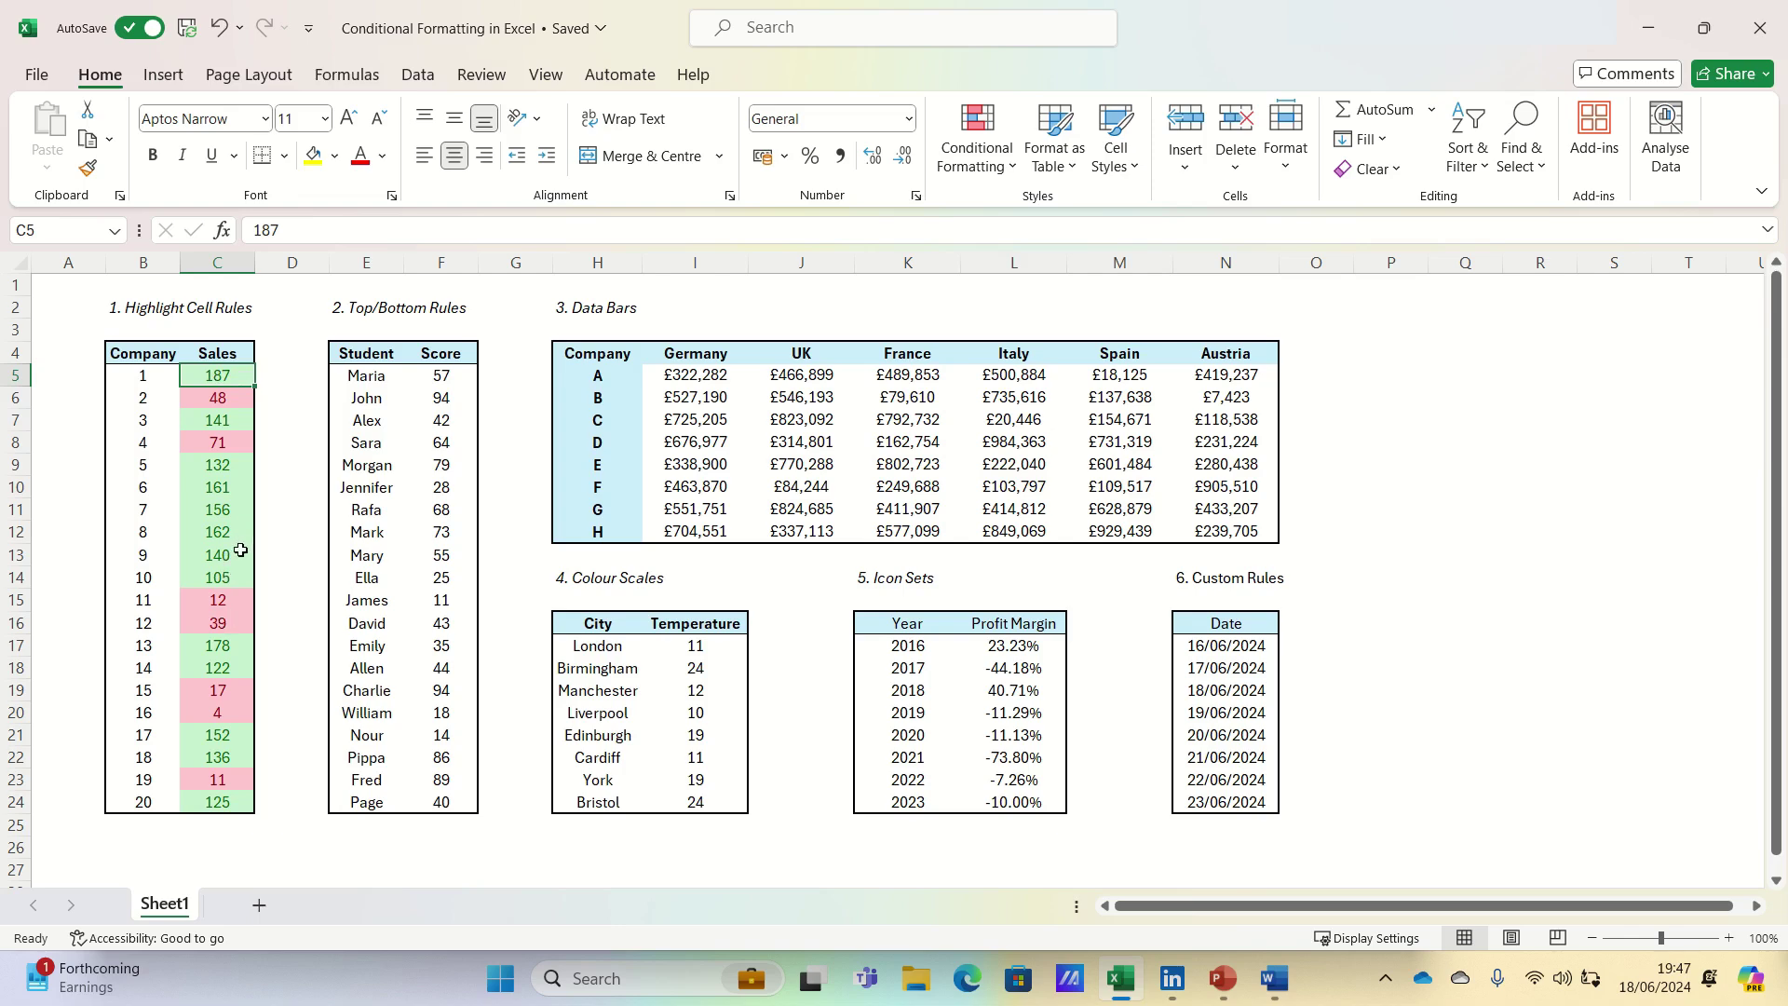
Apply a Top 10% rule to Scores F5:F24 with Green Fill with Dark Green Text.
click(444, 374)
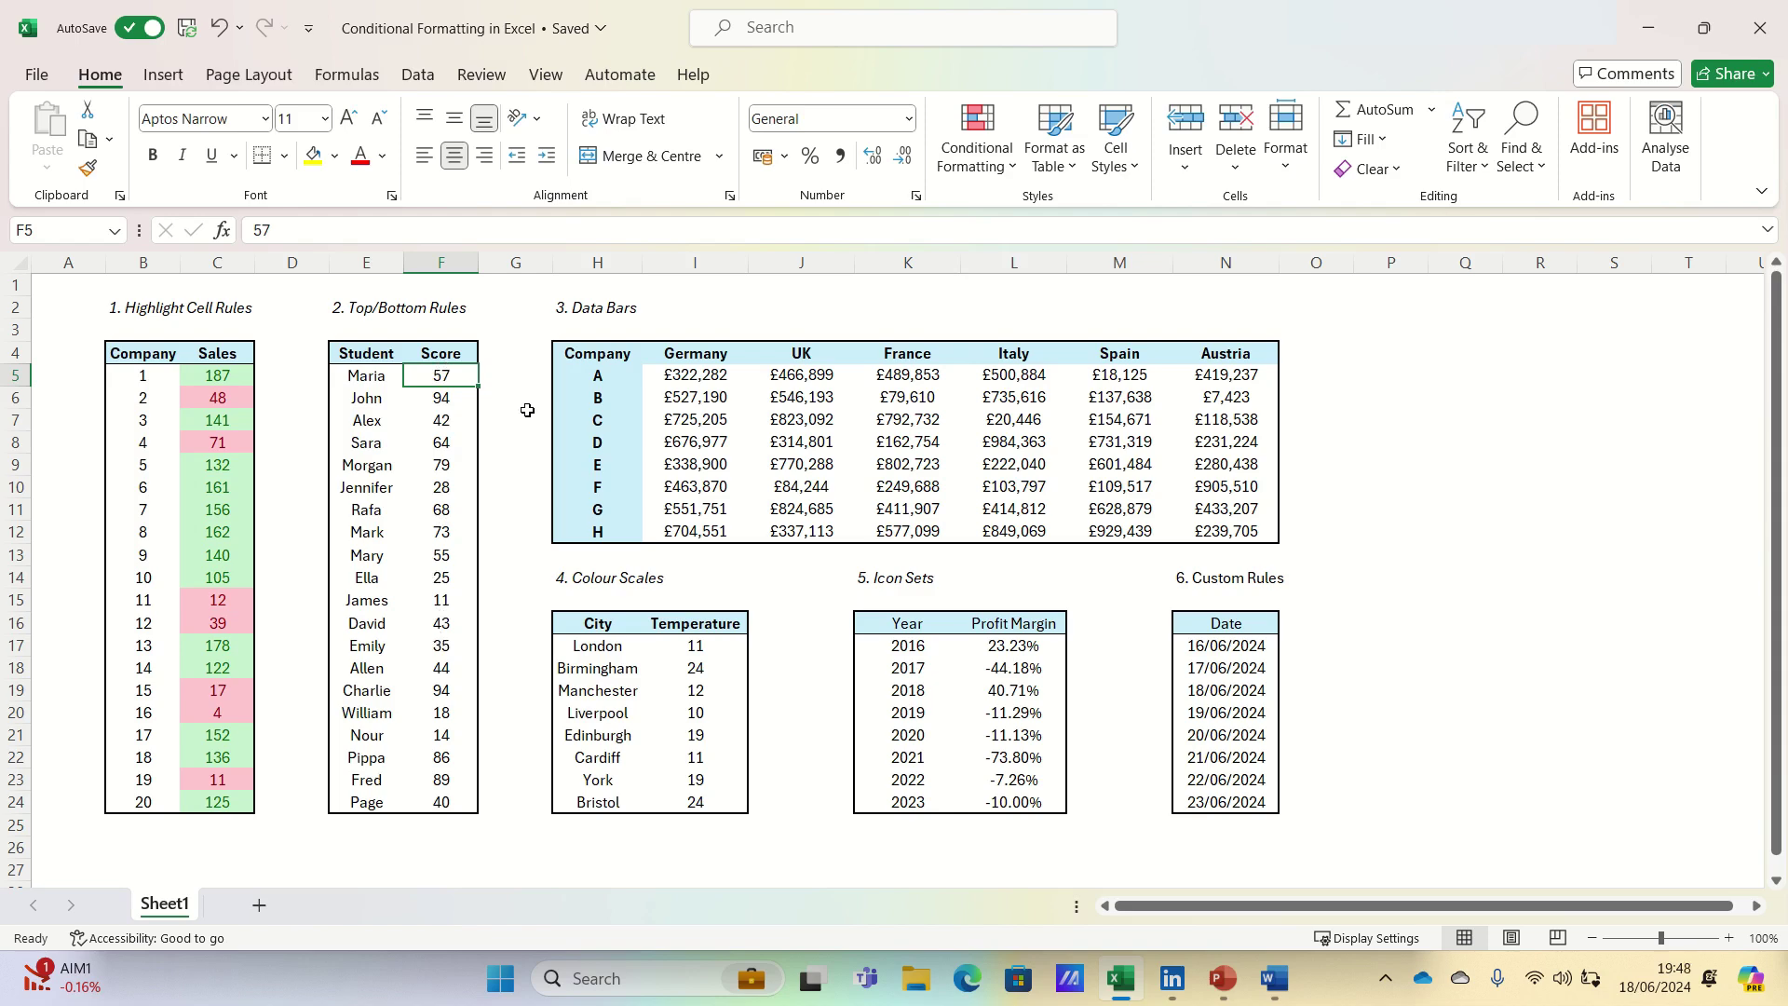
key(ctrl+shift+Down)
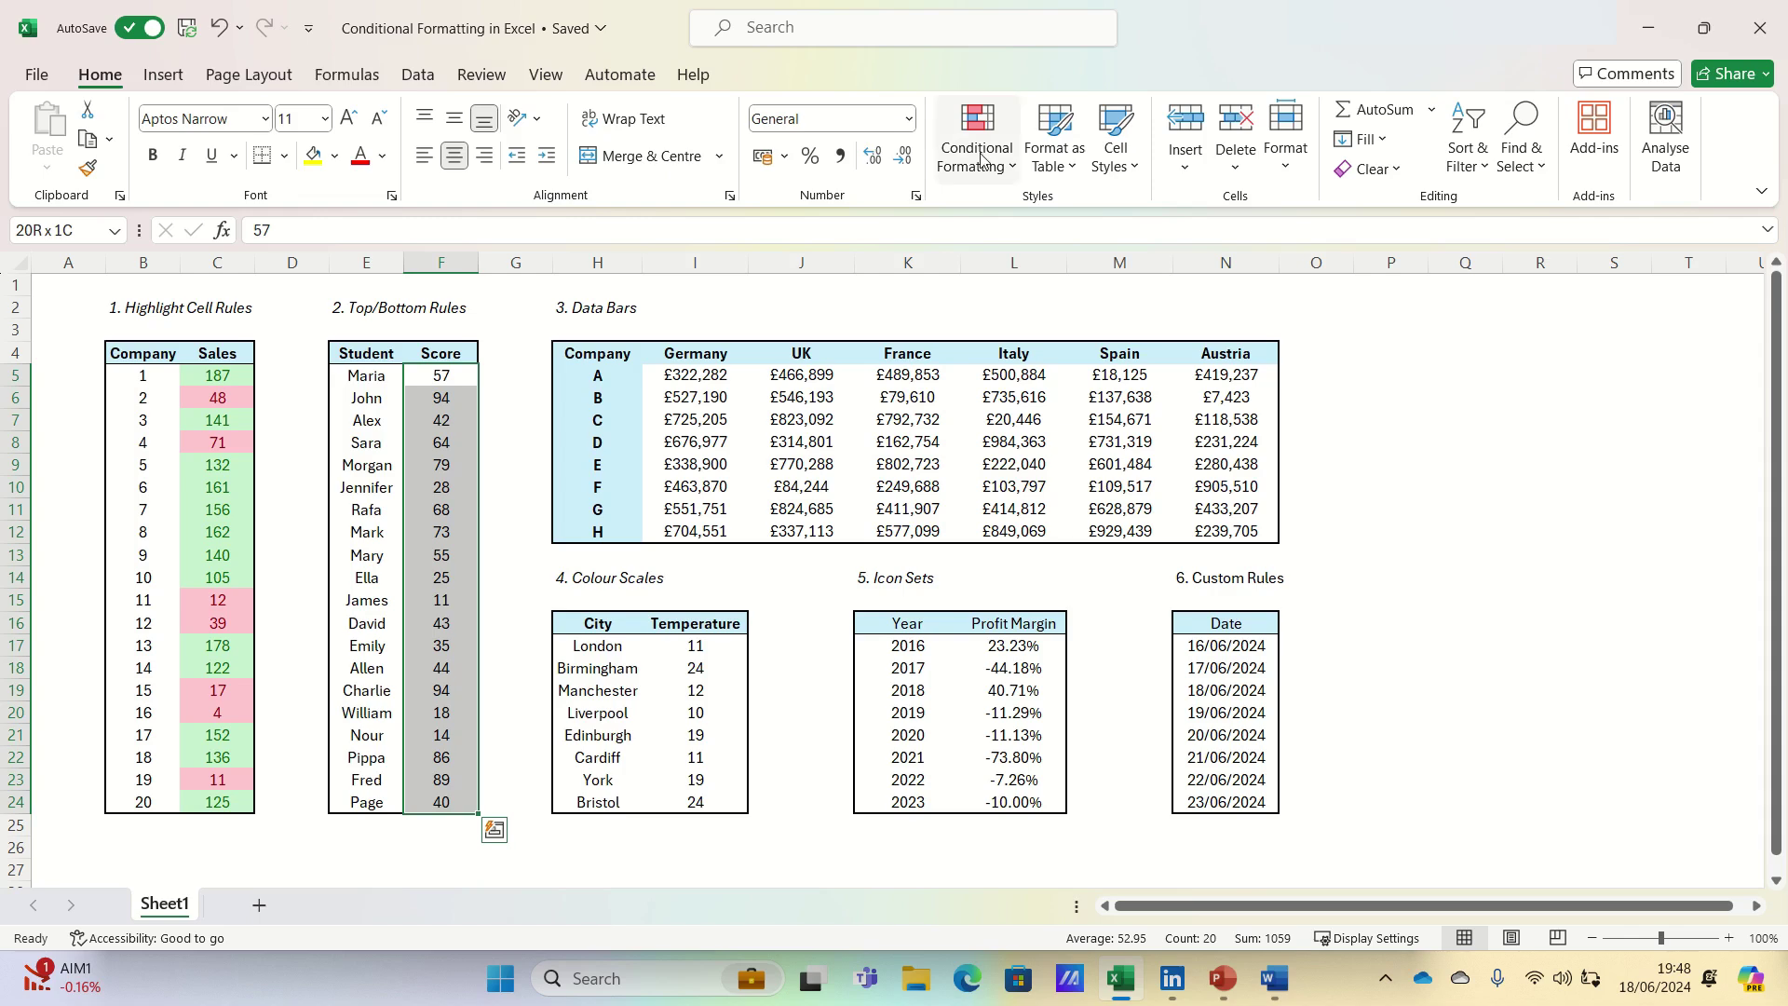
click(996, 151)
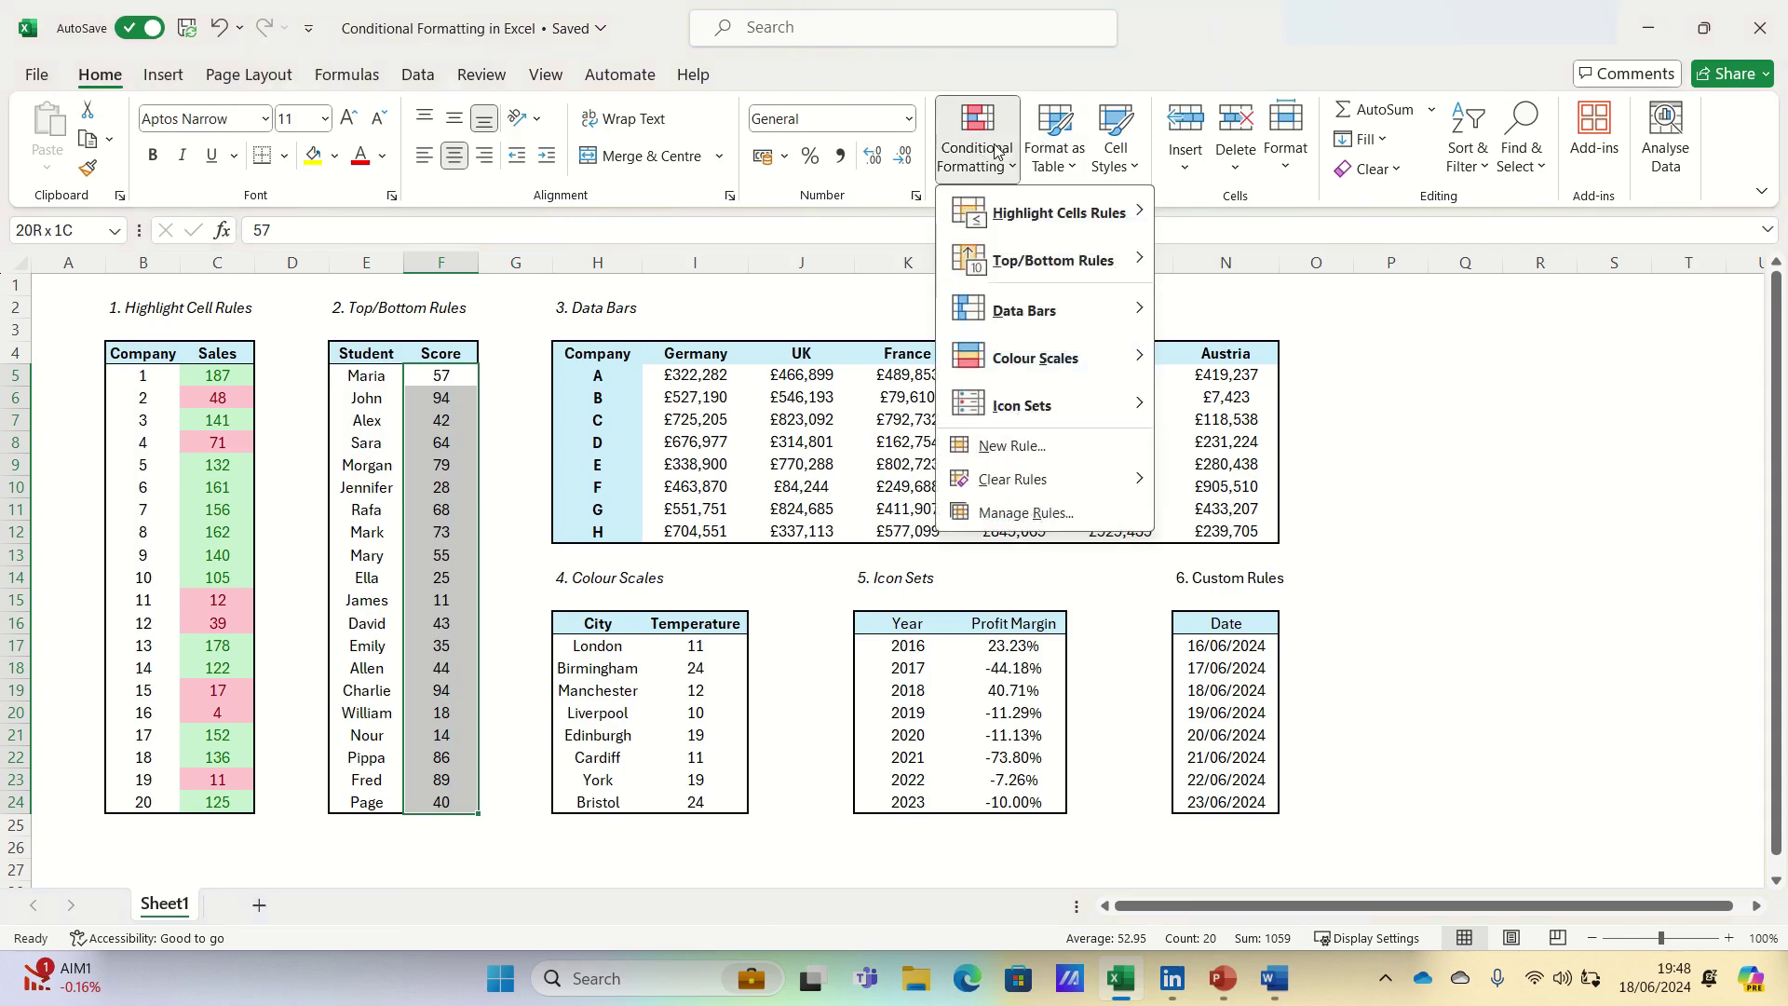
mouse_move(1059, 260)
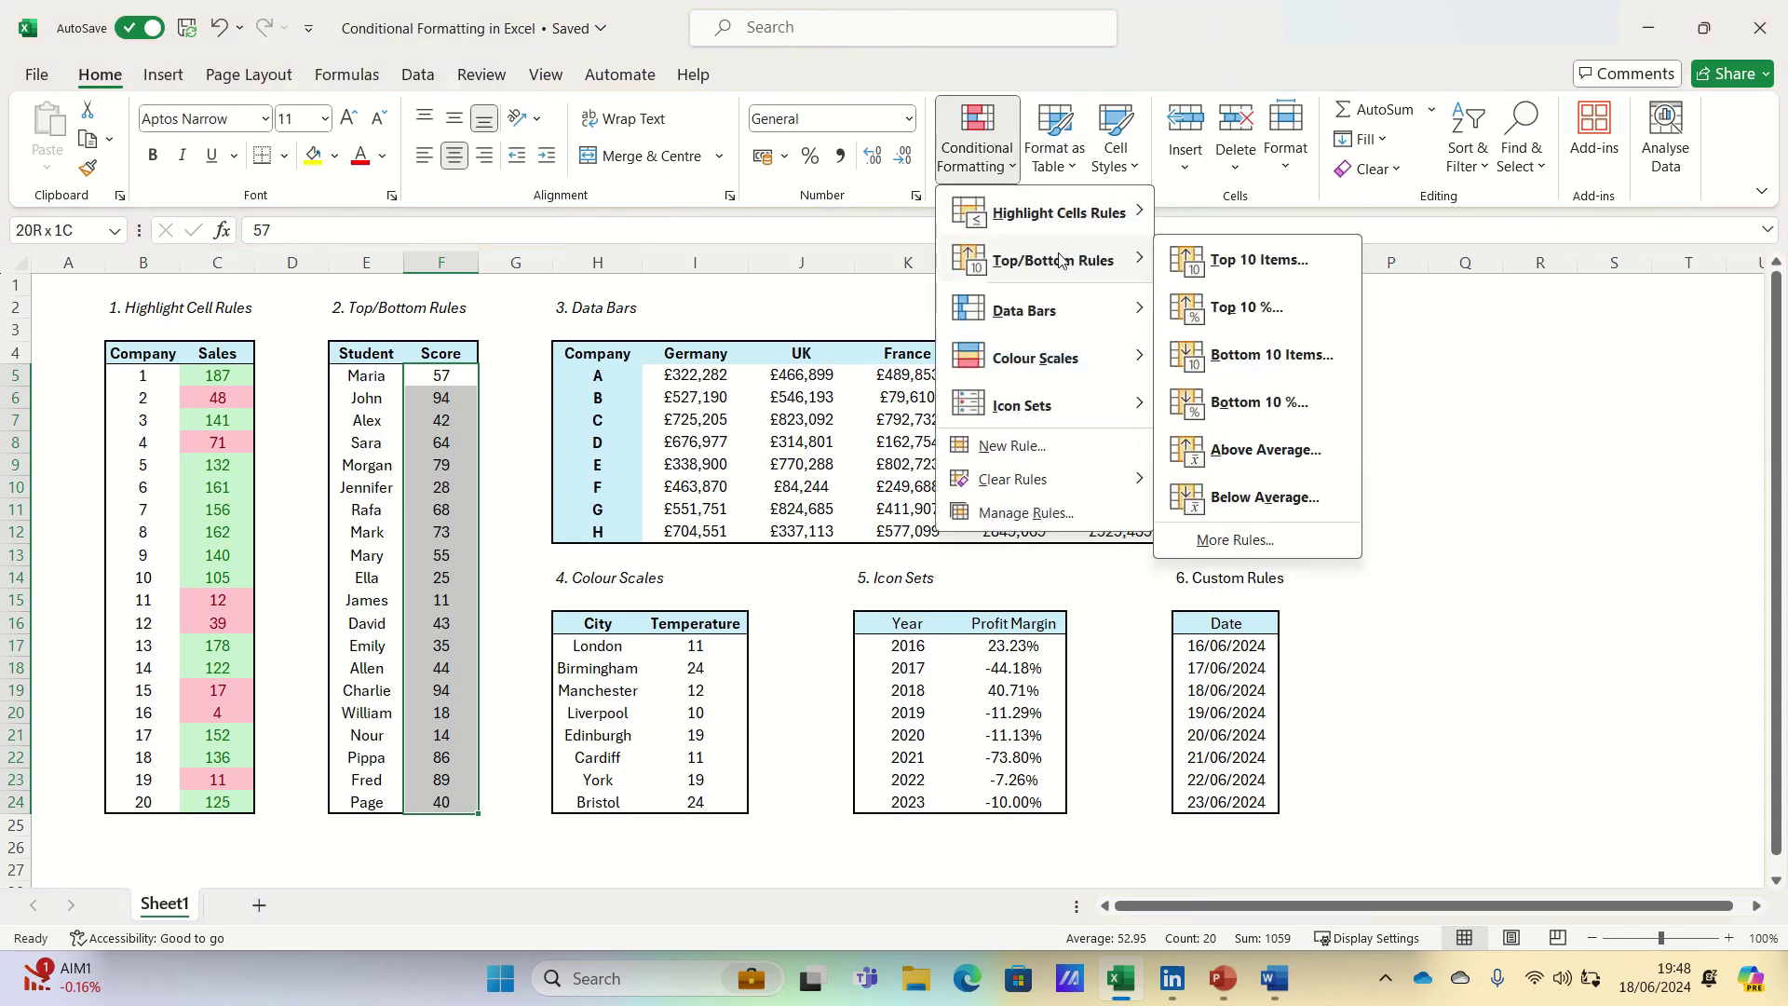
click(1246, 307)
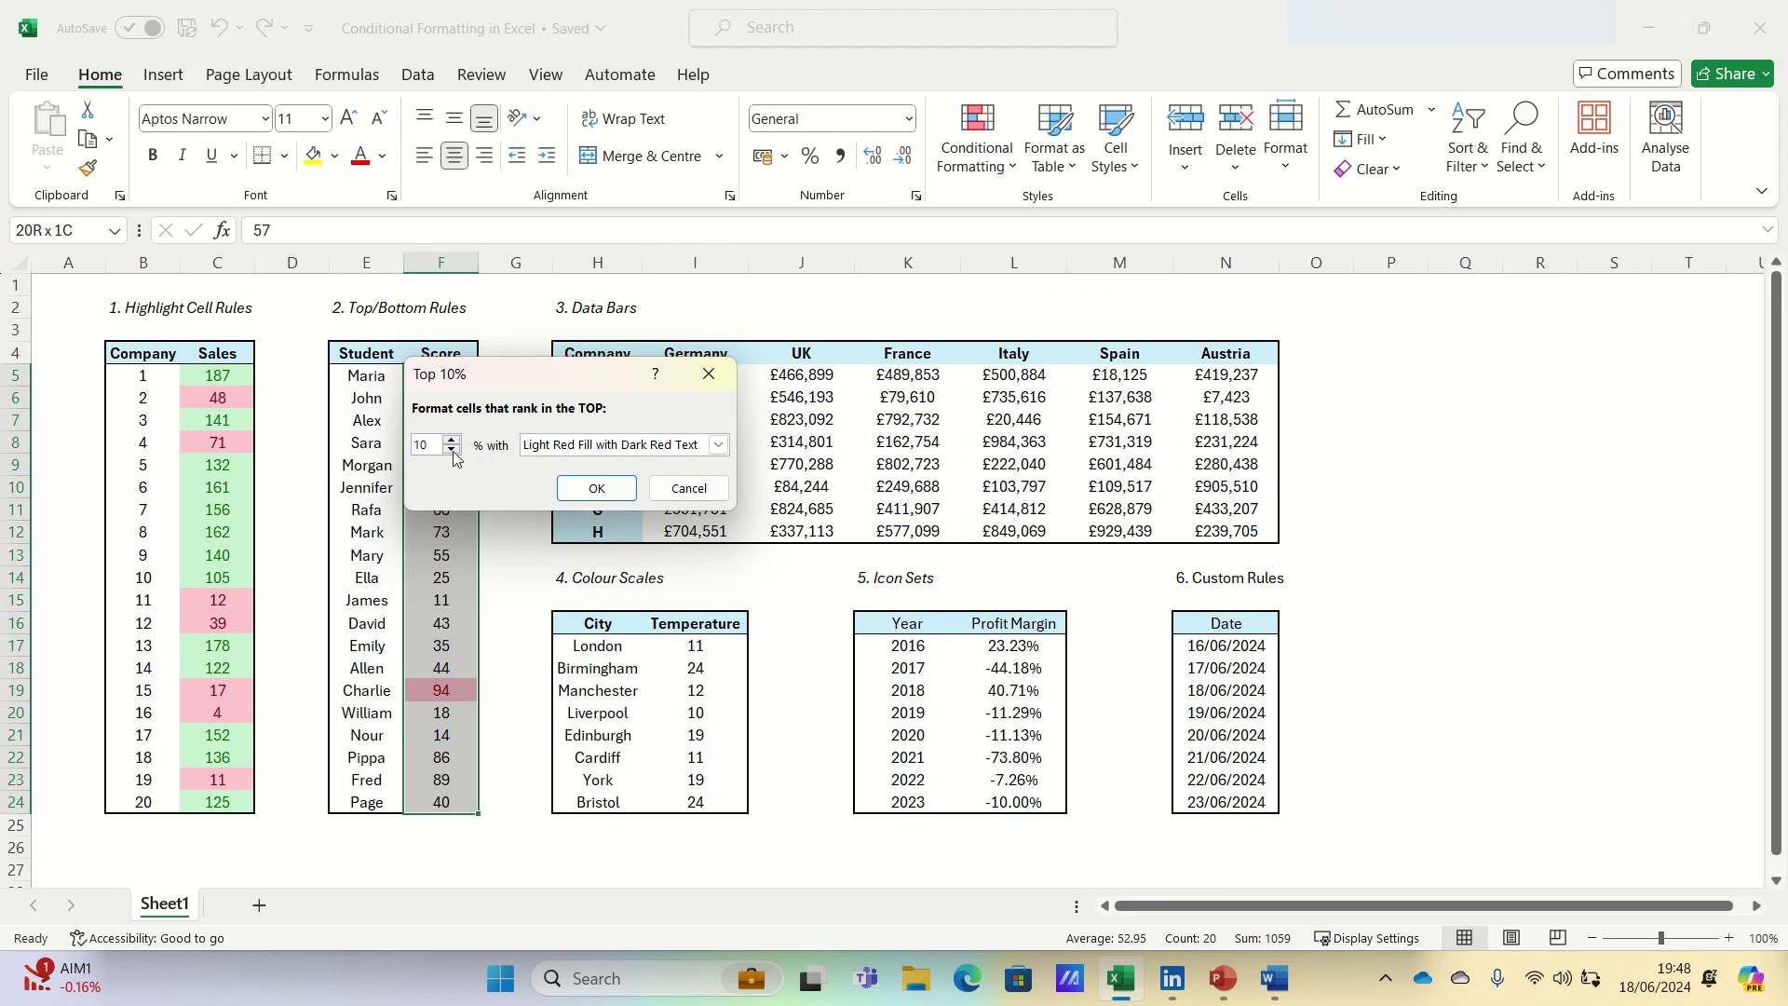
click(597, 450)
click(599, 503)
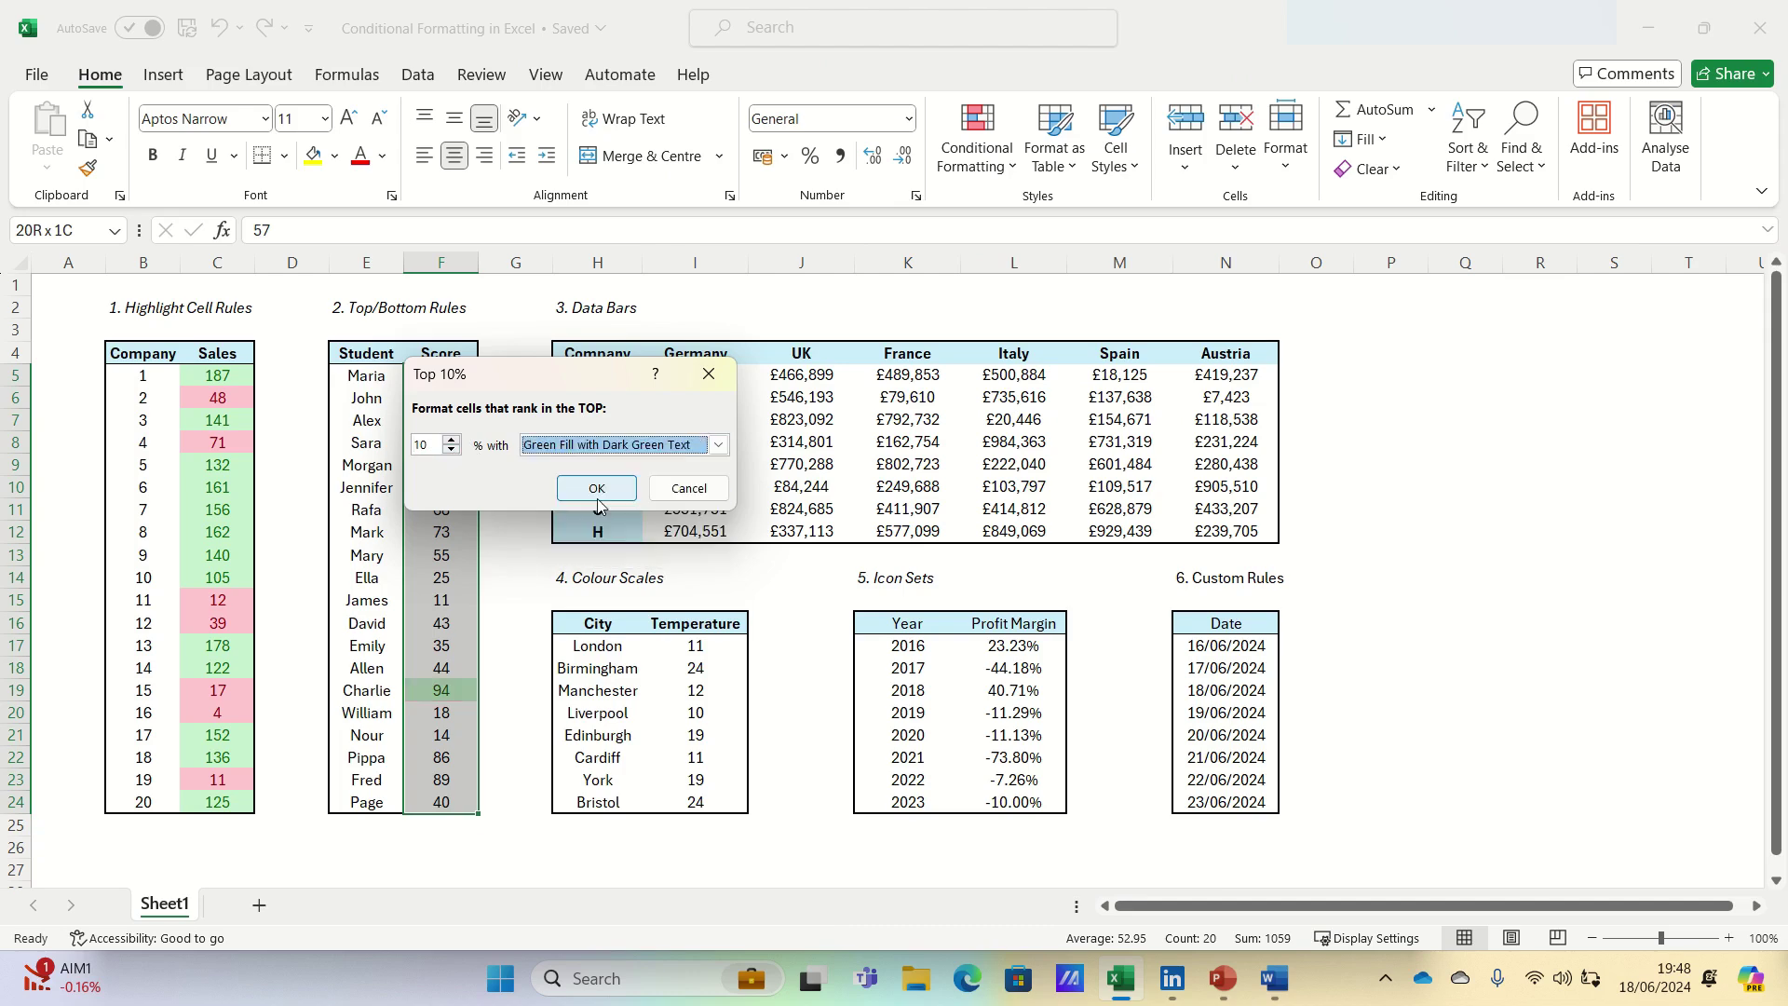
click(601, 489)
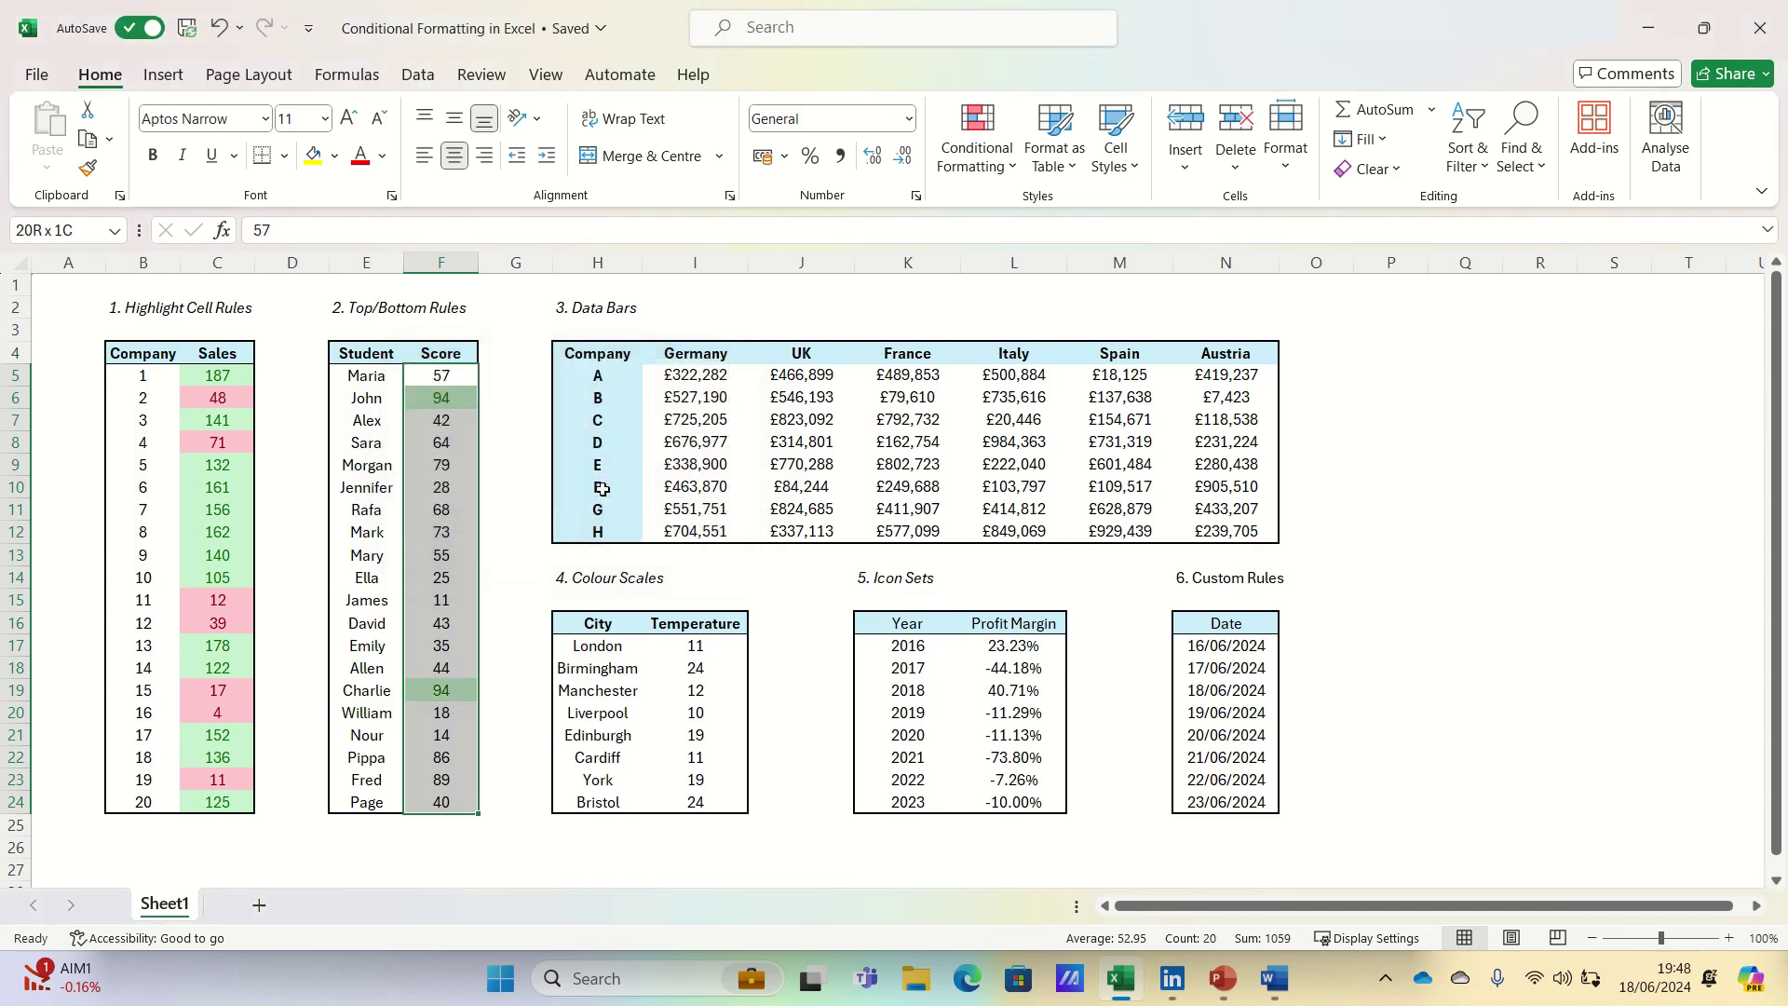
key(Up)
key(Down)
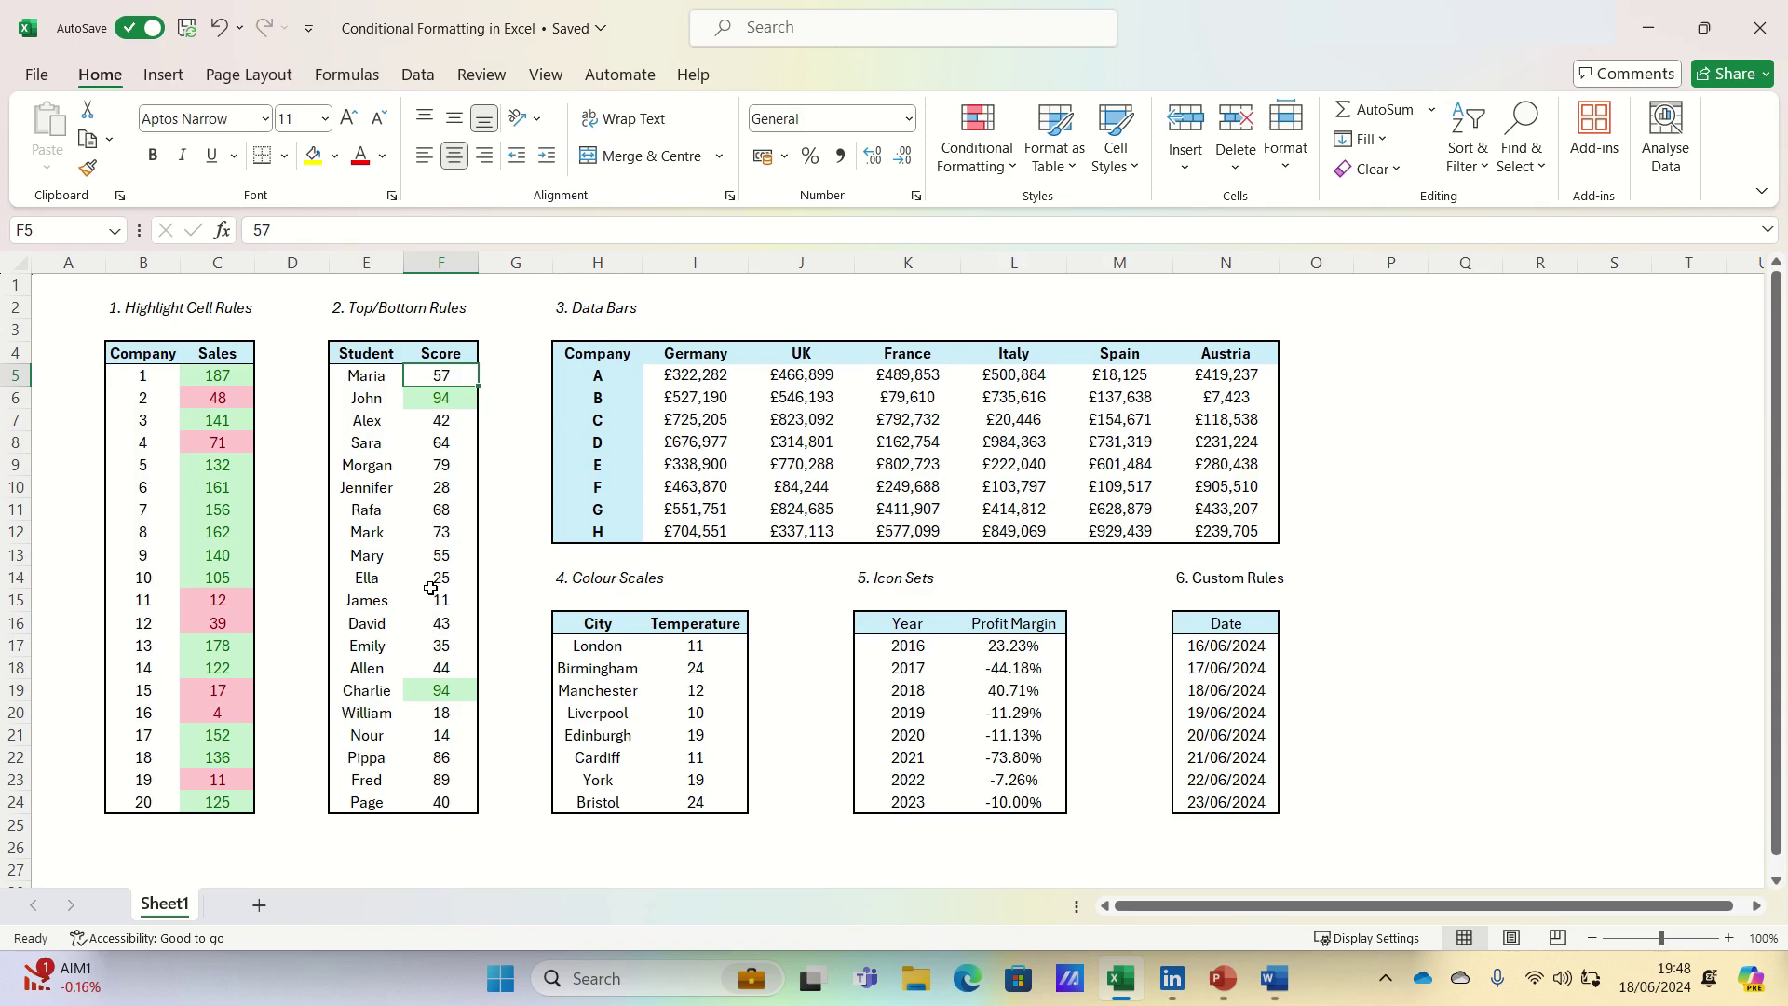
Add blue Gradient Fill data bars to the country figures in I5:N12.
click(696, 378)
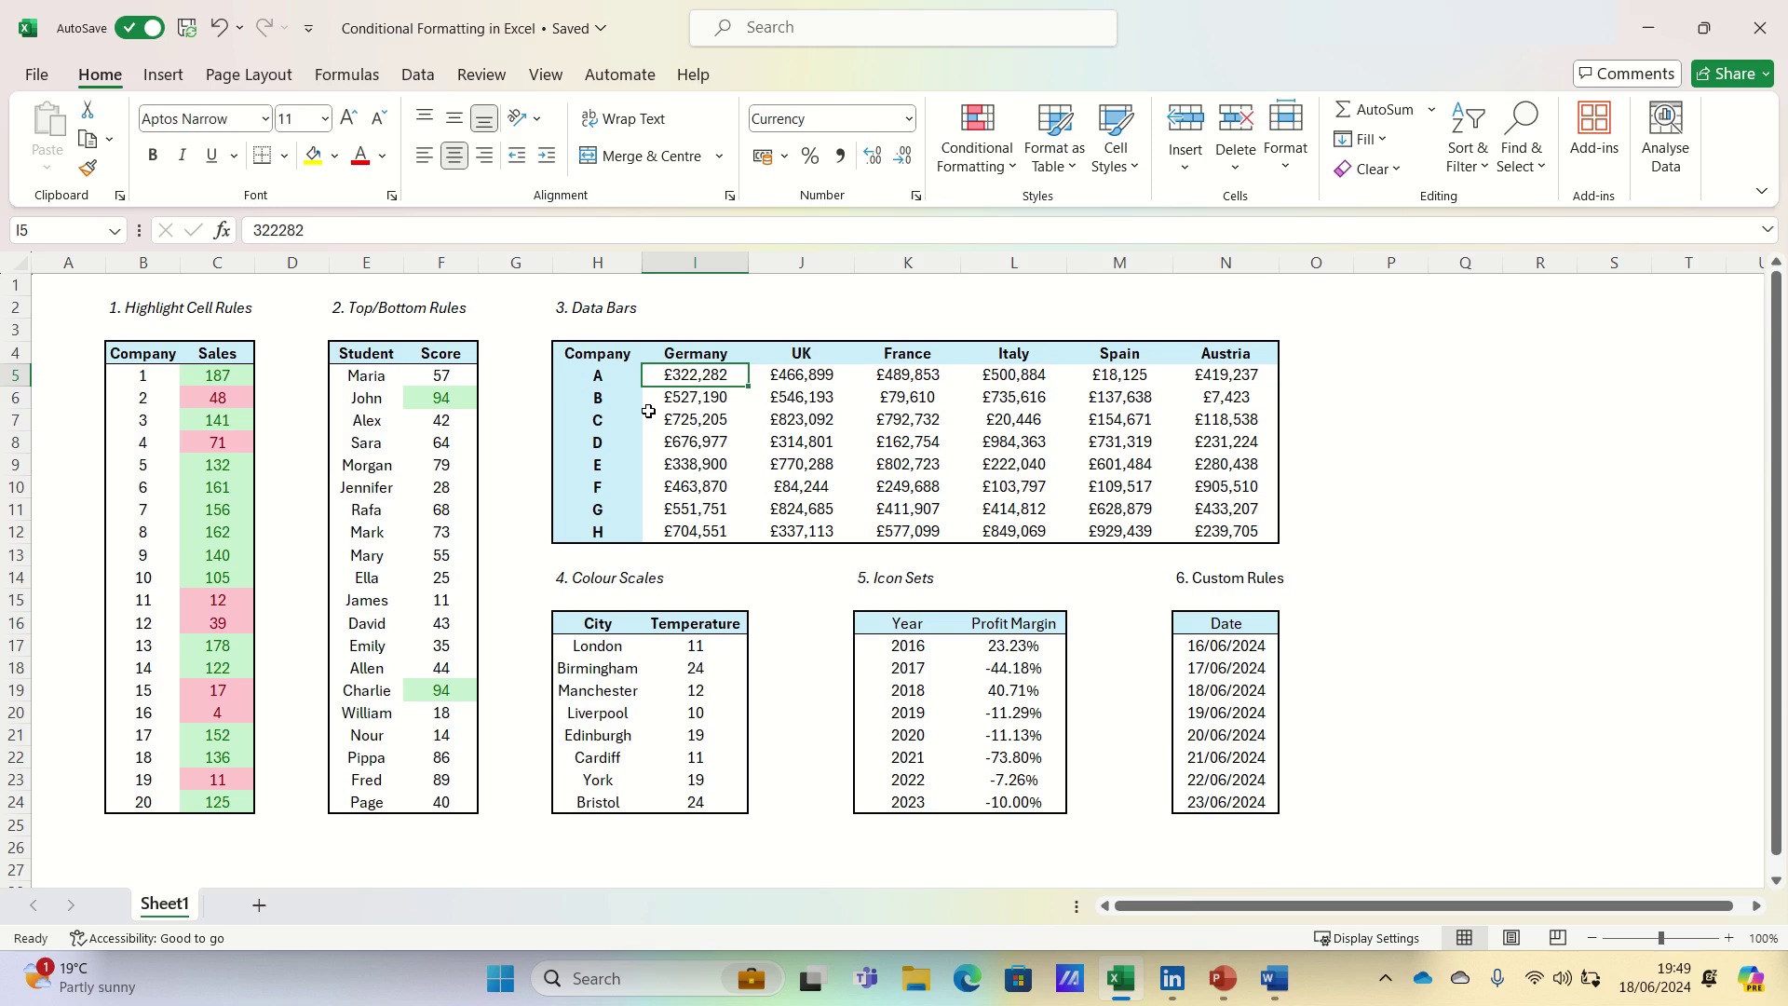
key(ctrl+shift+Right)
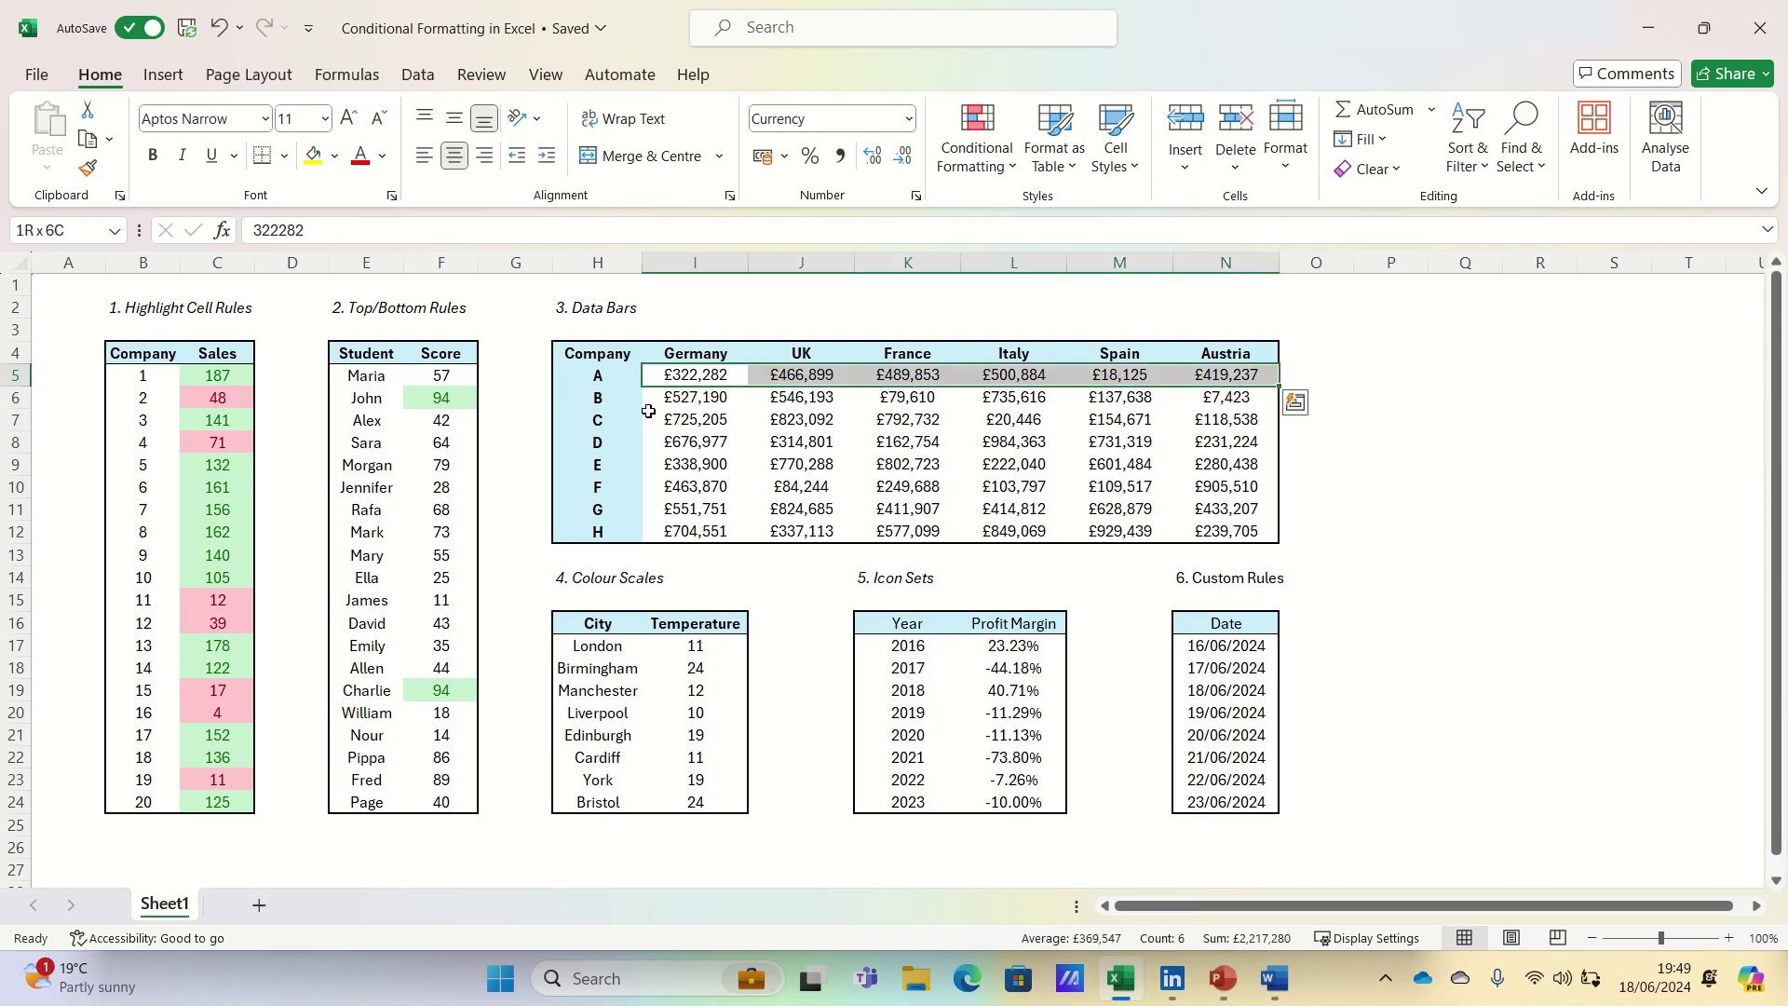
key(ctrl+shift+Down)
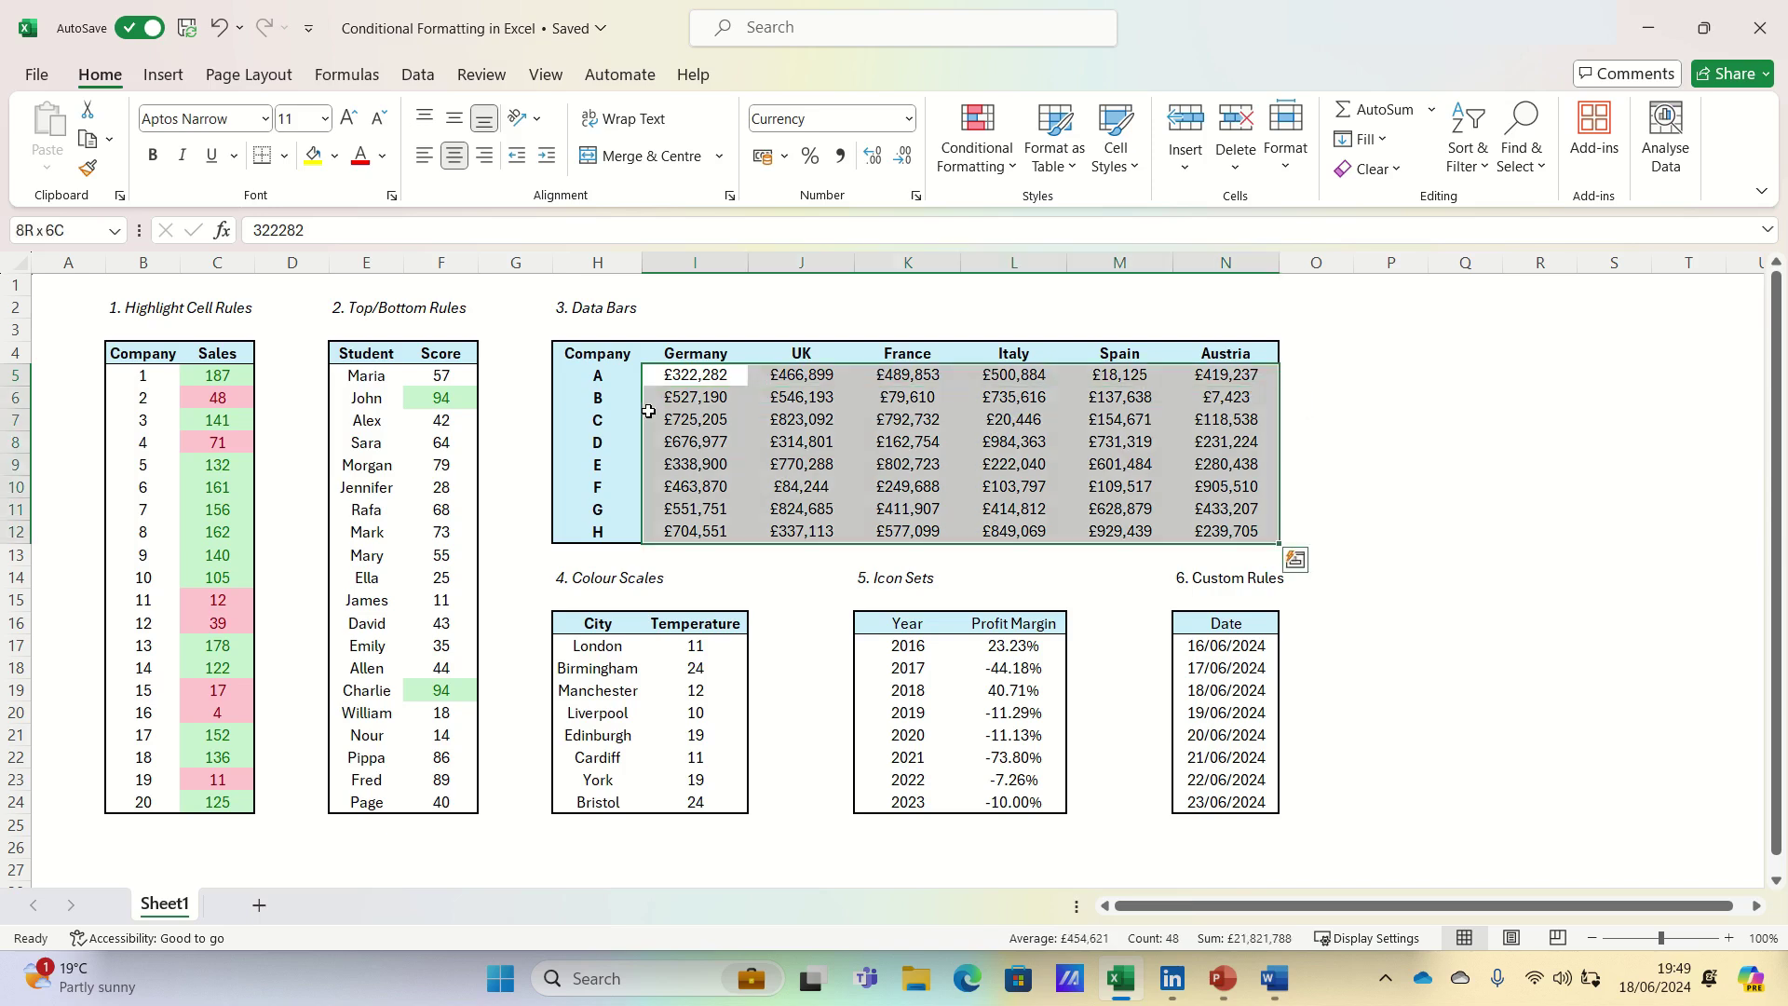
click(984, 163)
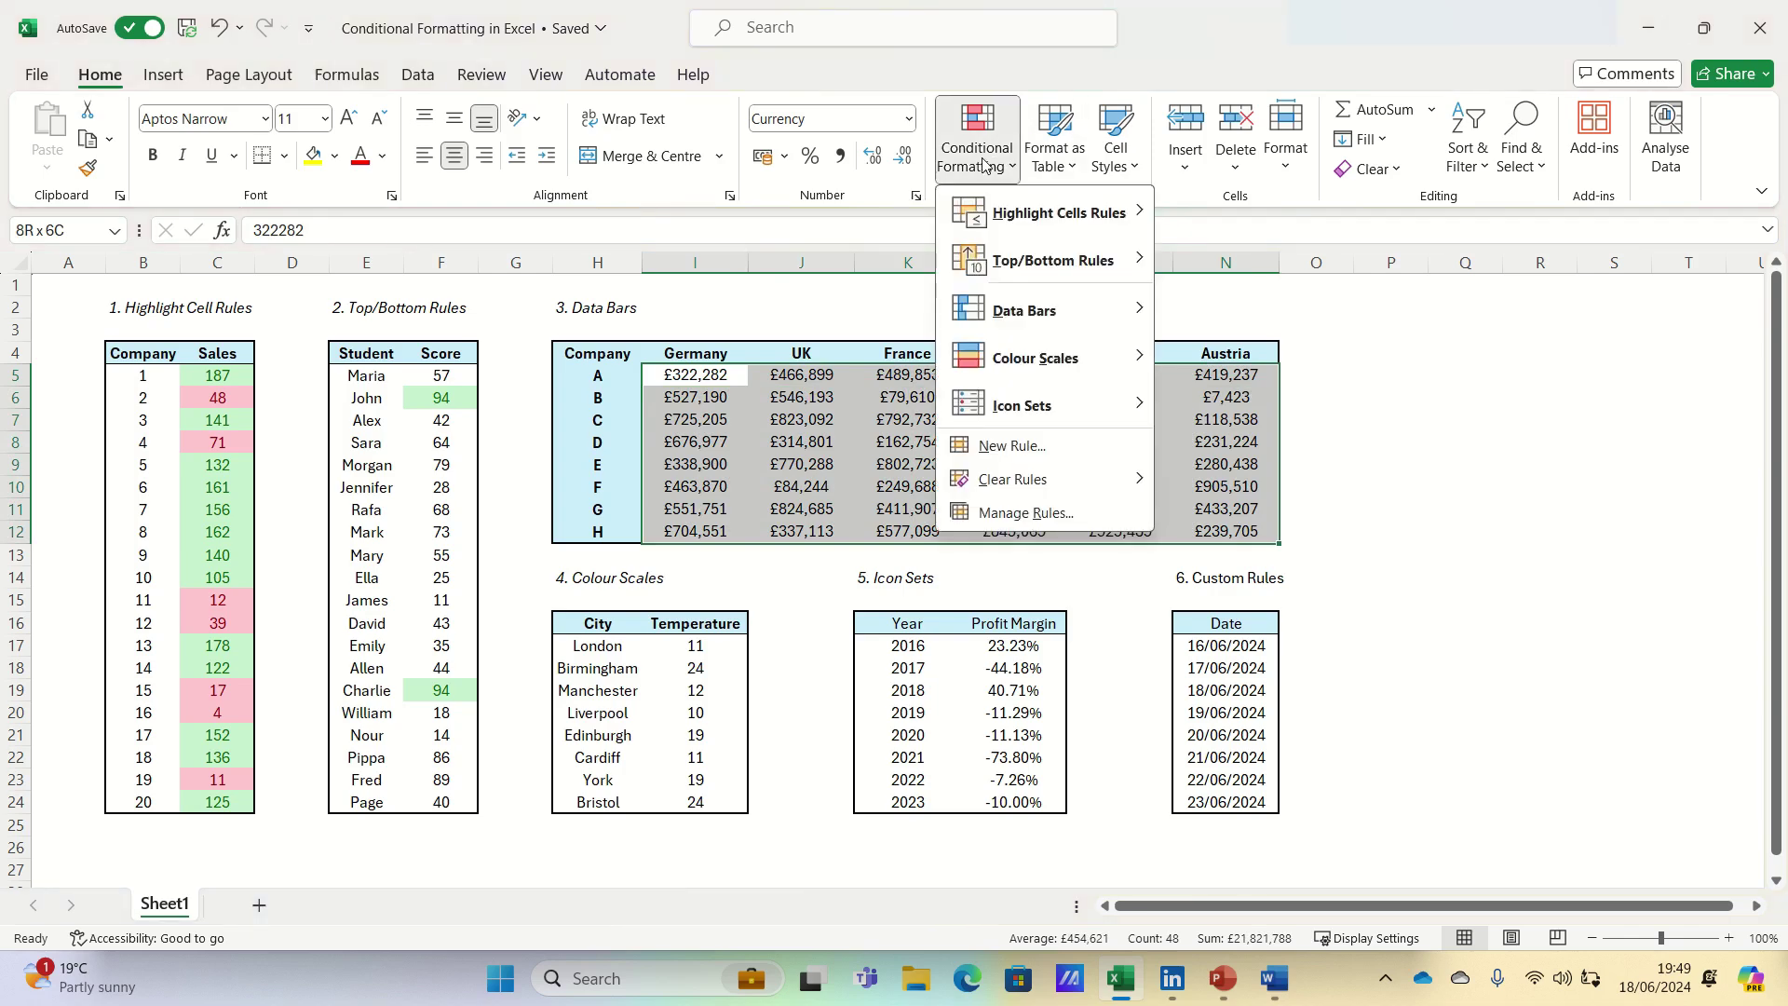
mouse_move(1071, 320)
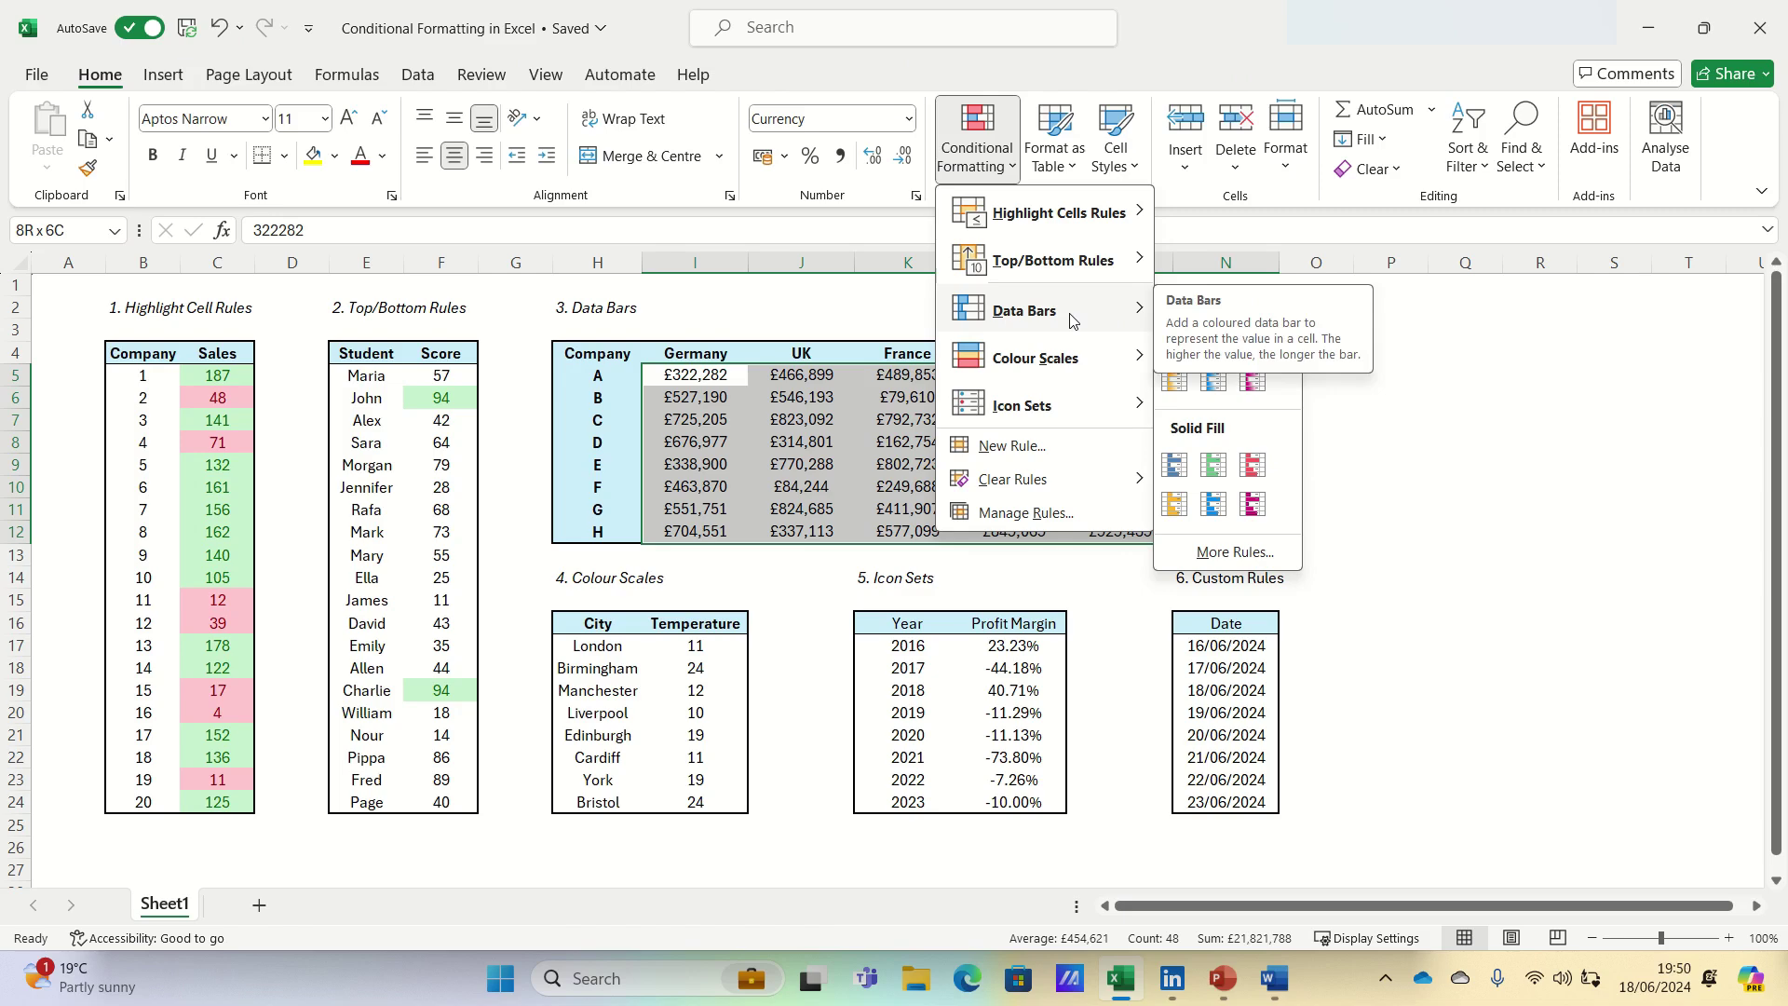
click(1211, 382)
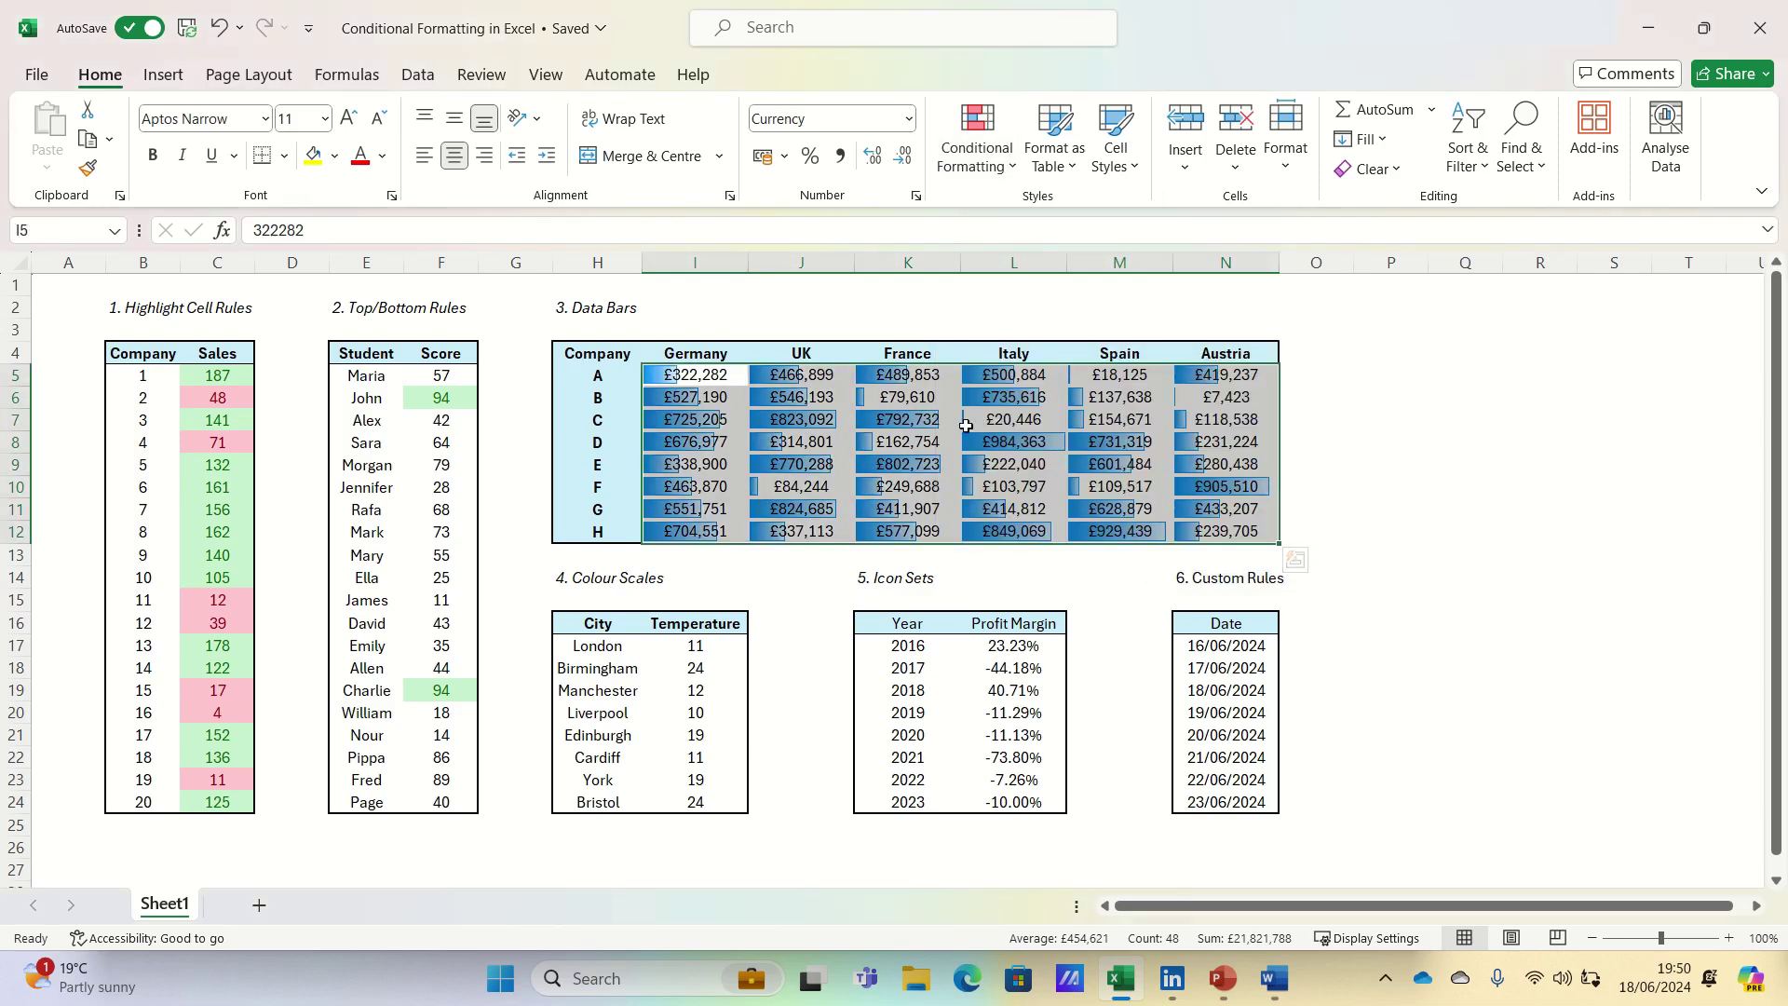
key(shift+BackSpace)
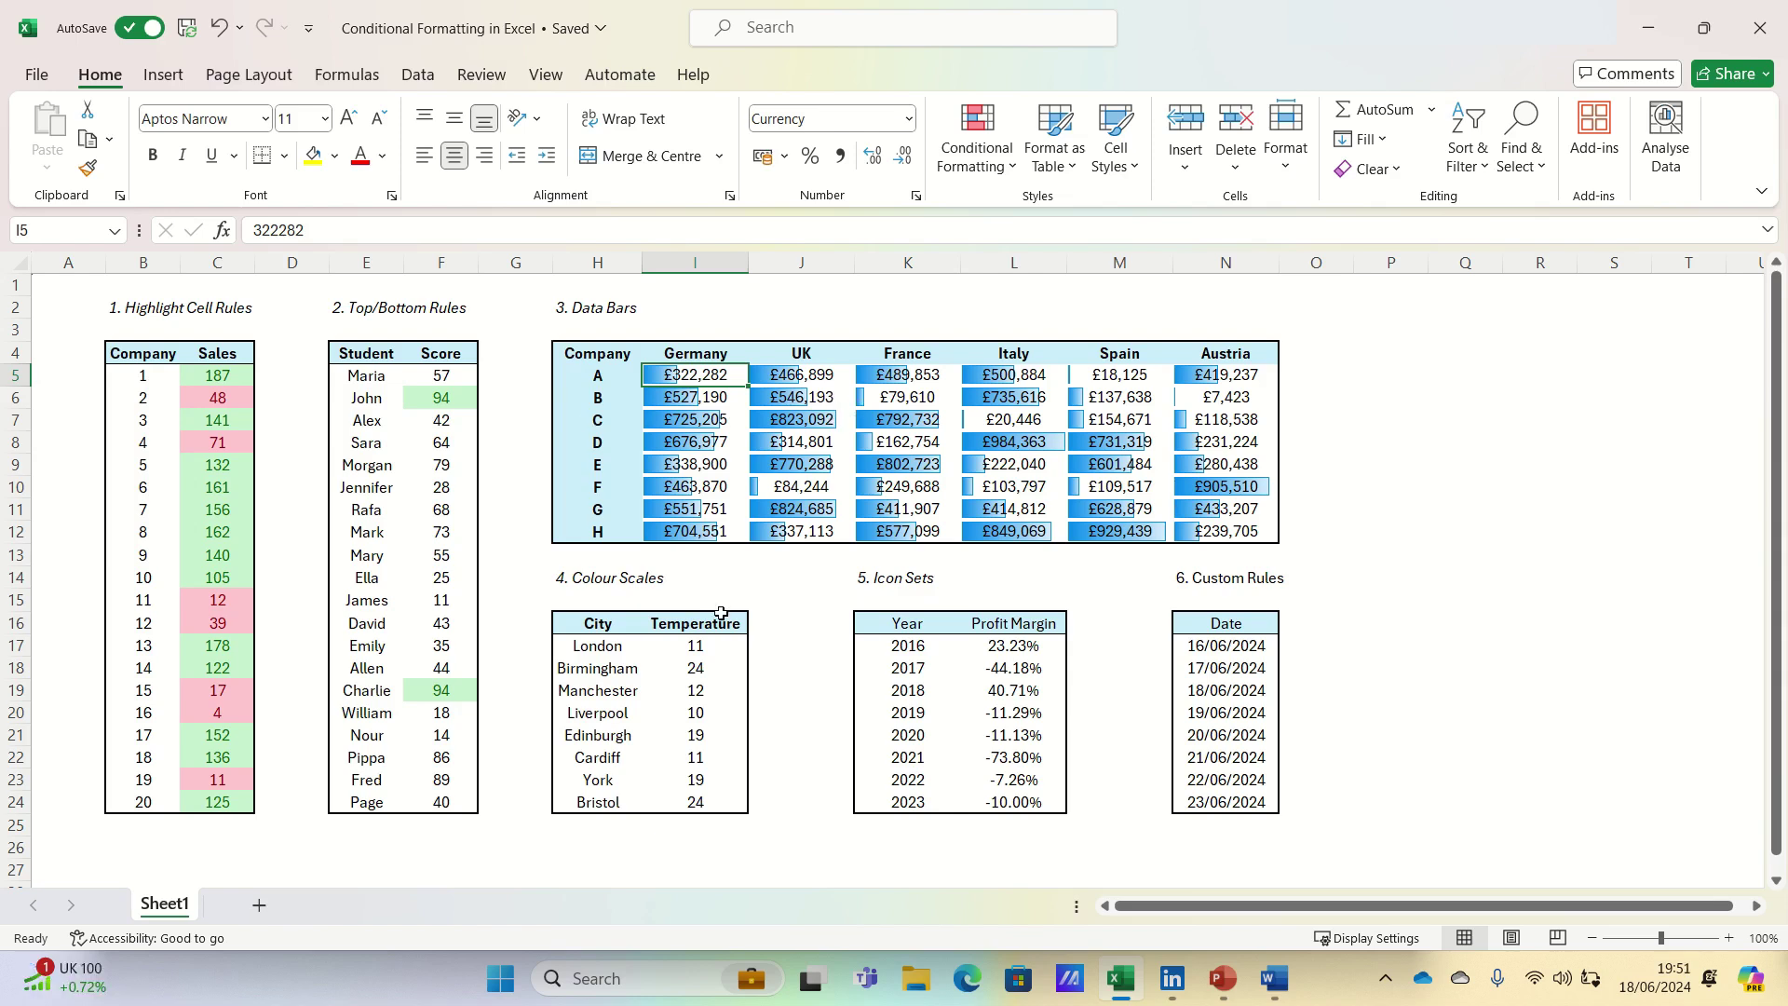
Apply the Red-White-Blue Colour Scale to the Temperature values I17:I24.
click(703, 644)
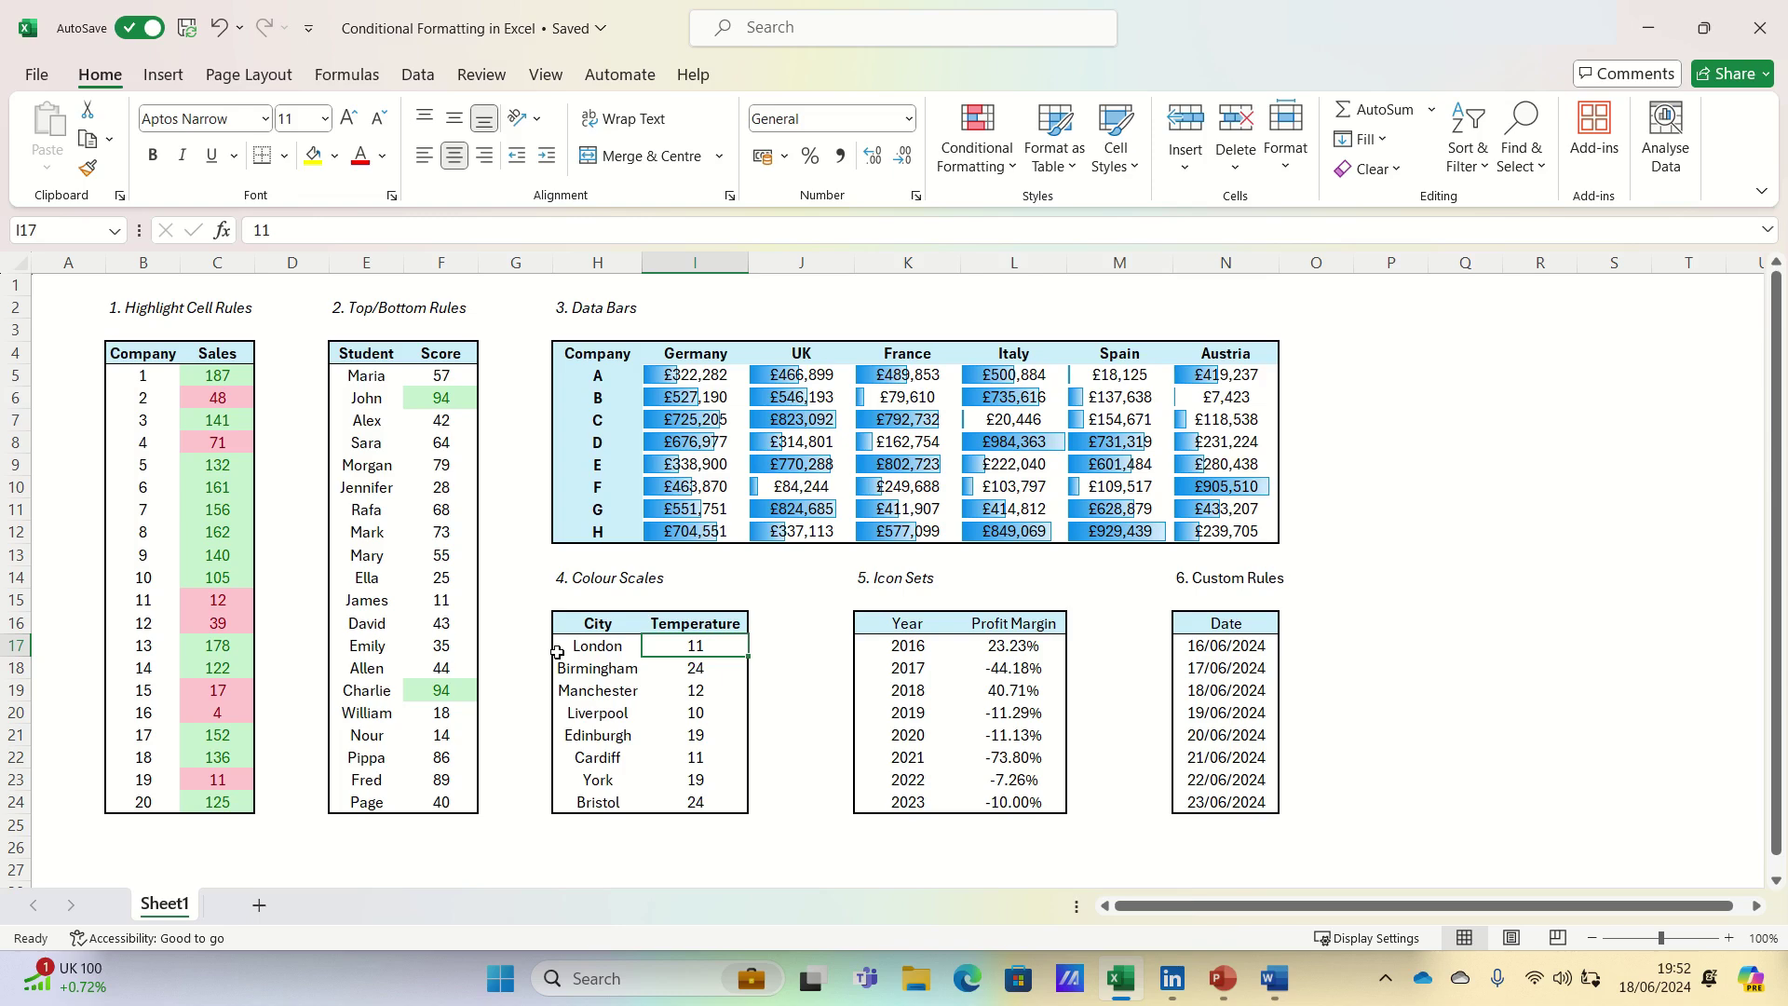
key(ctrl+shift+Down)
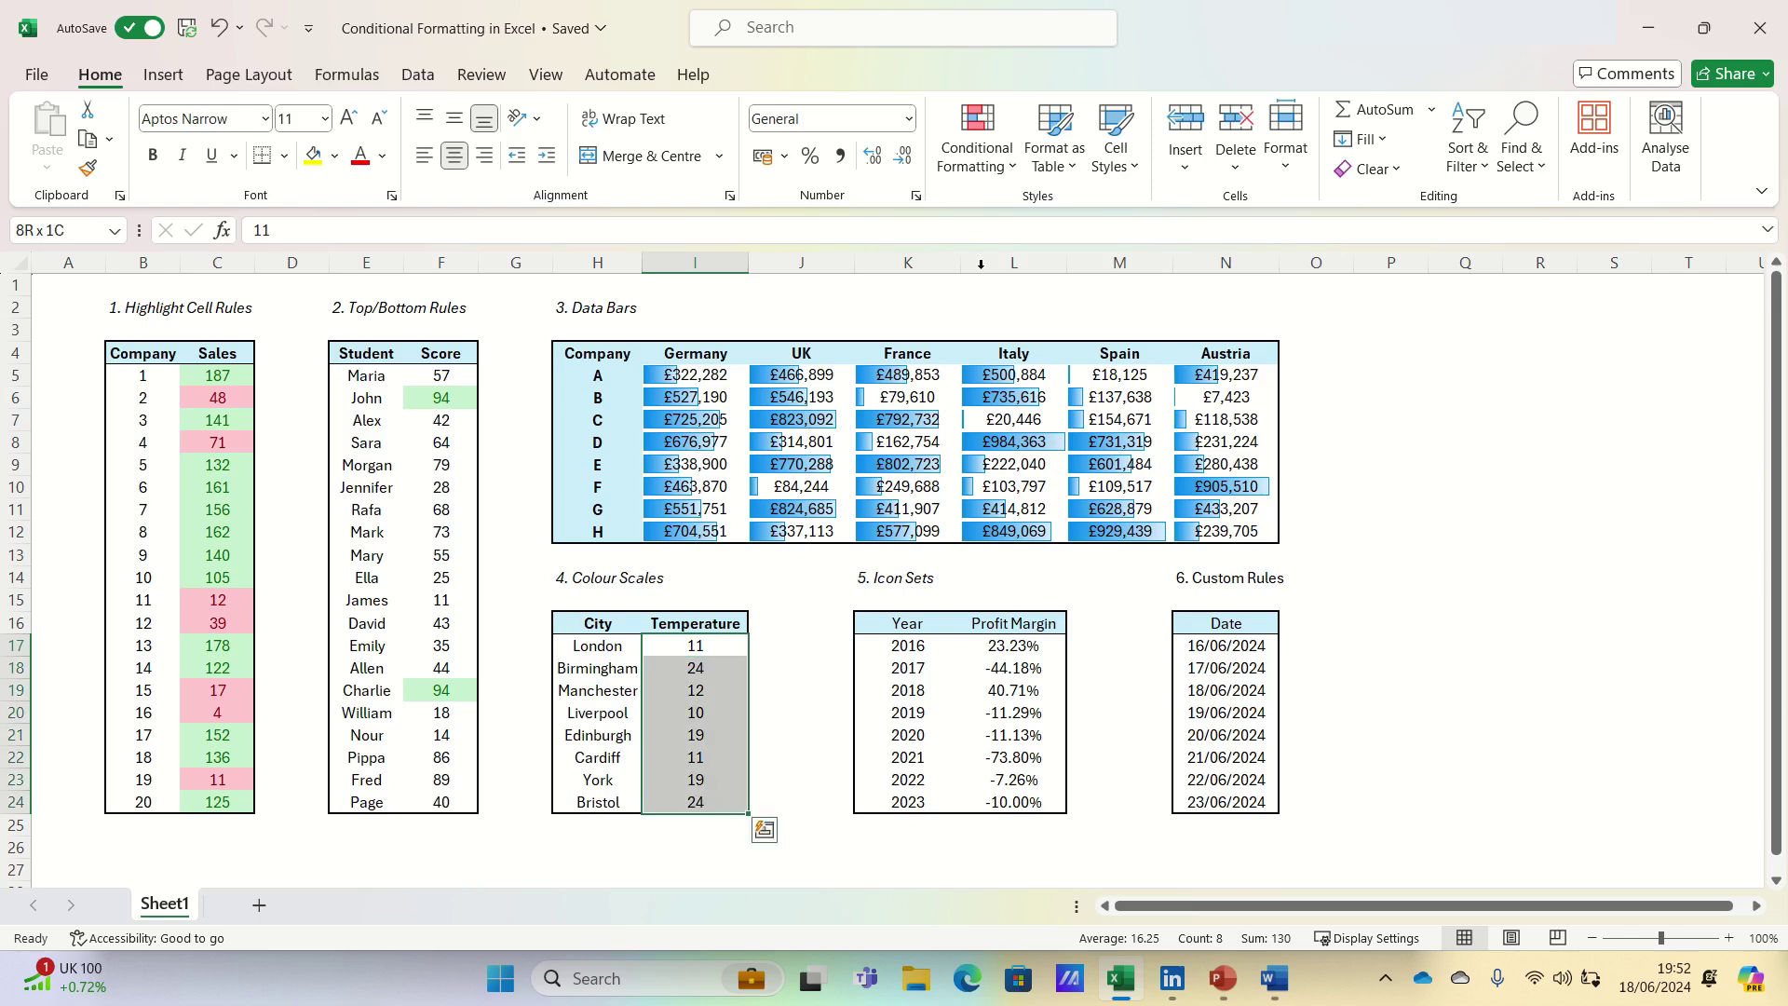
click(984, 167)
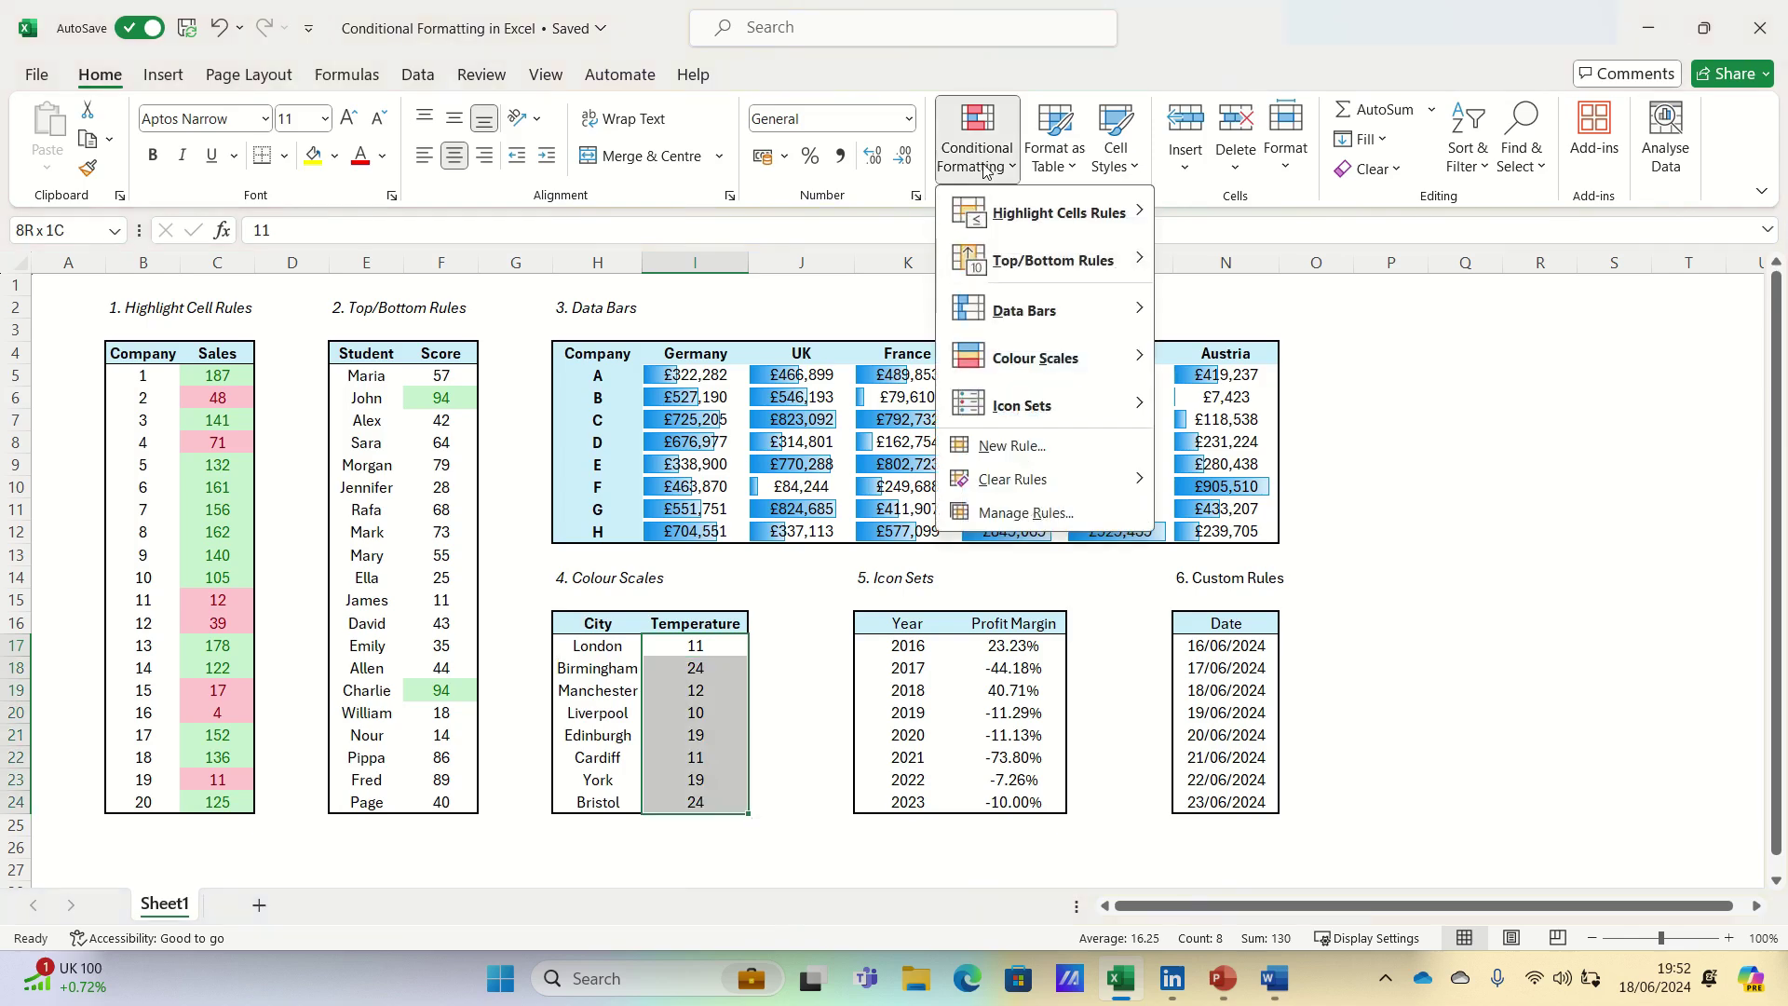
mouse_move(1059, 354)
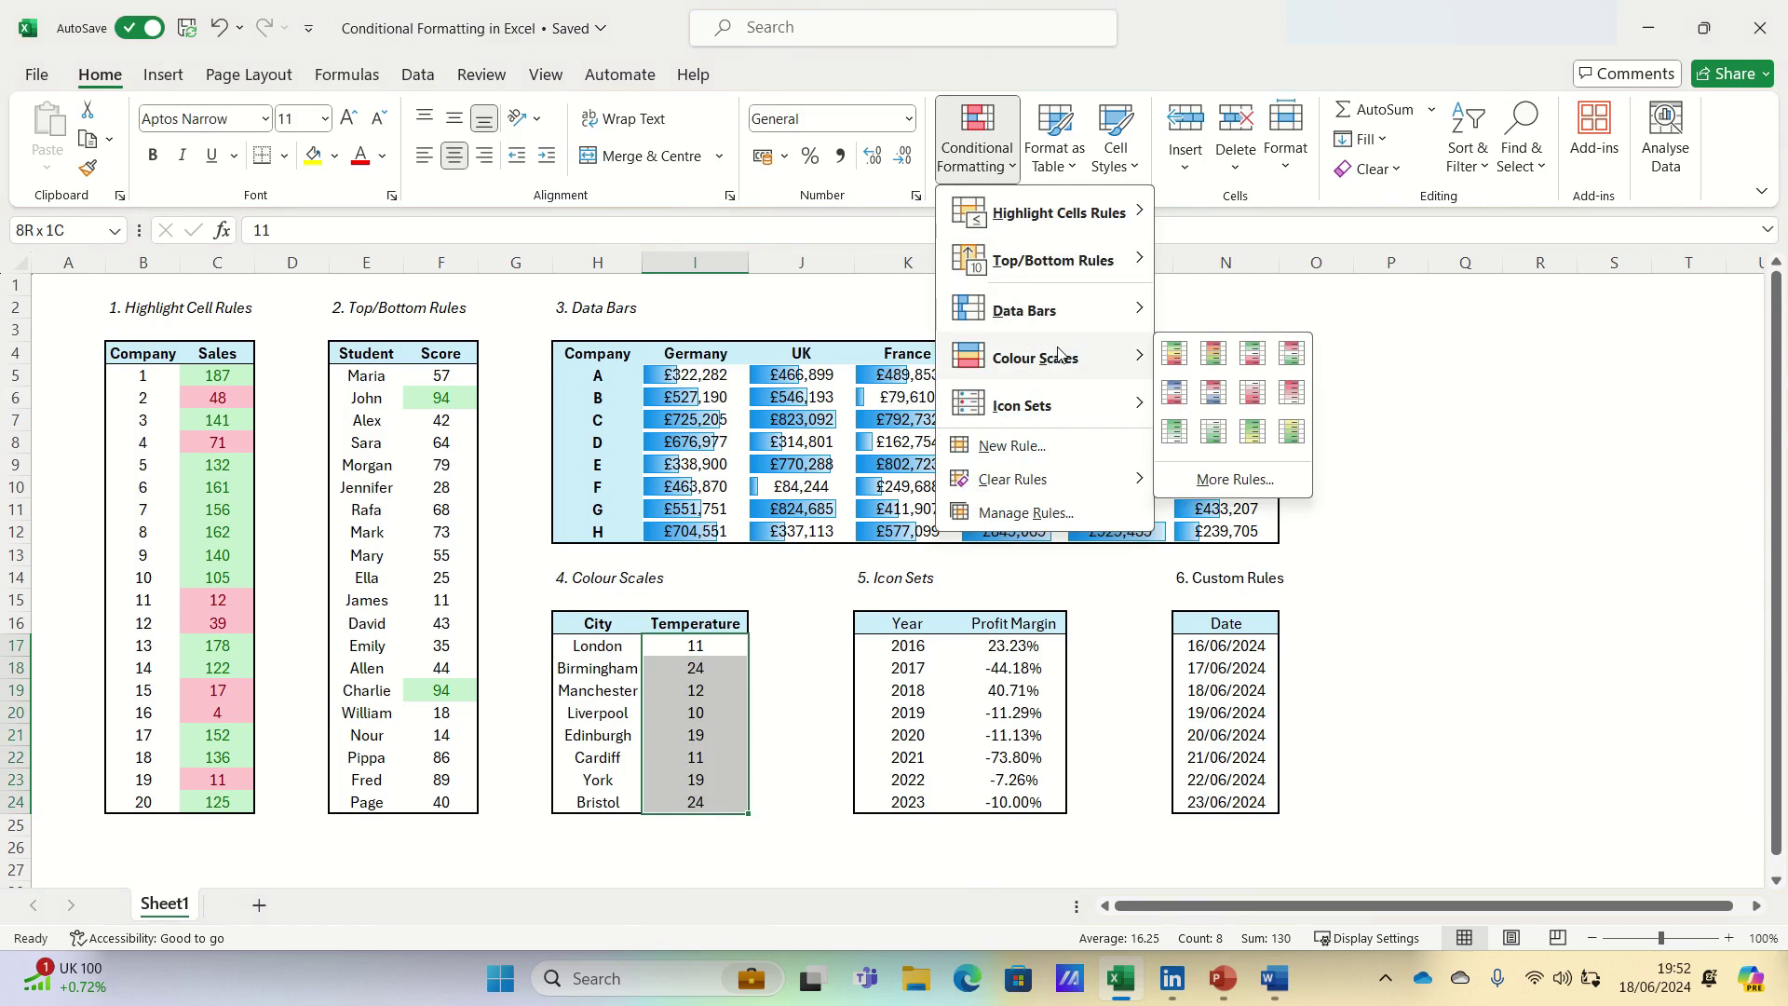
click(1213, 391)
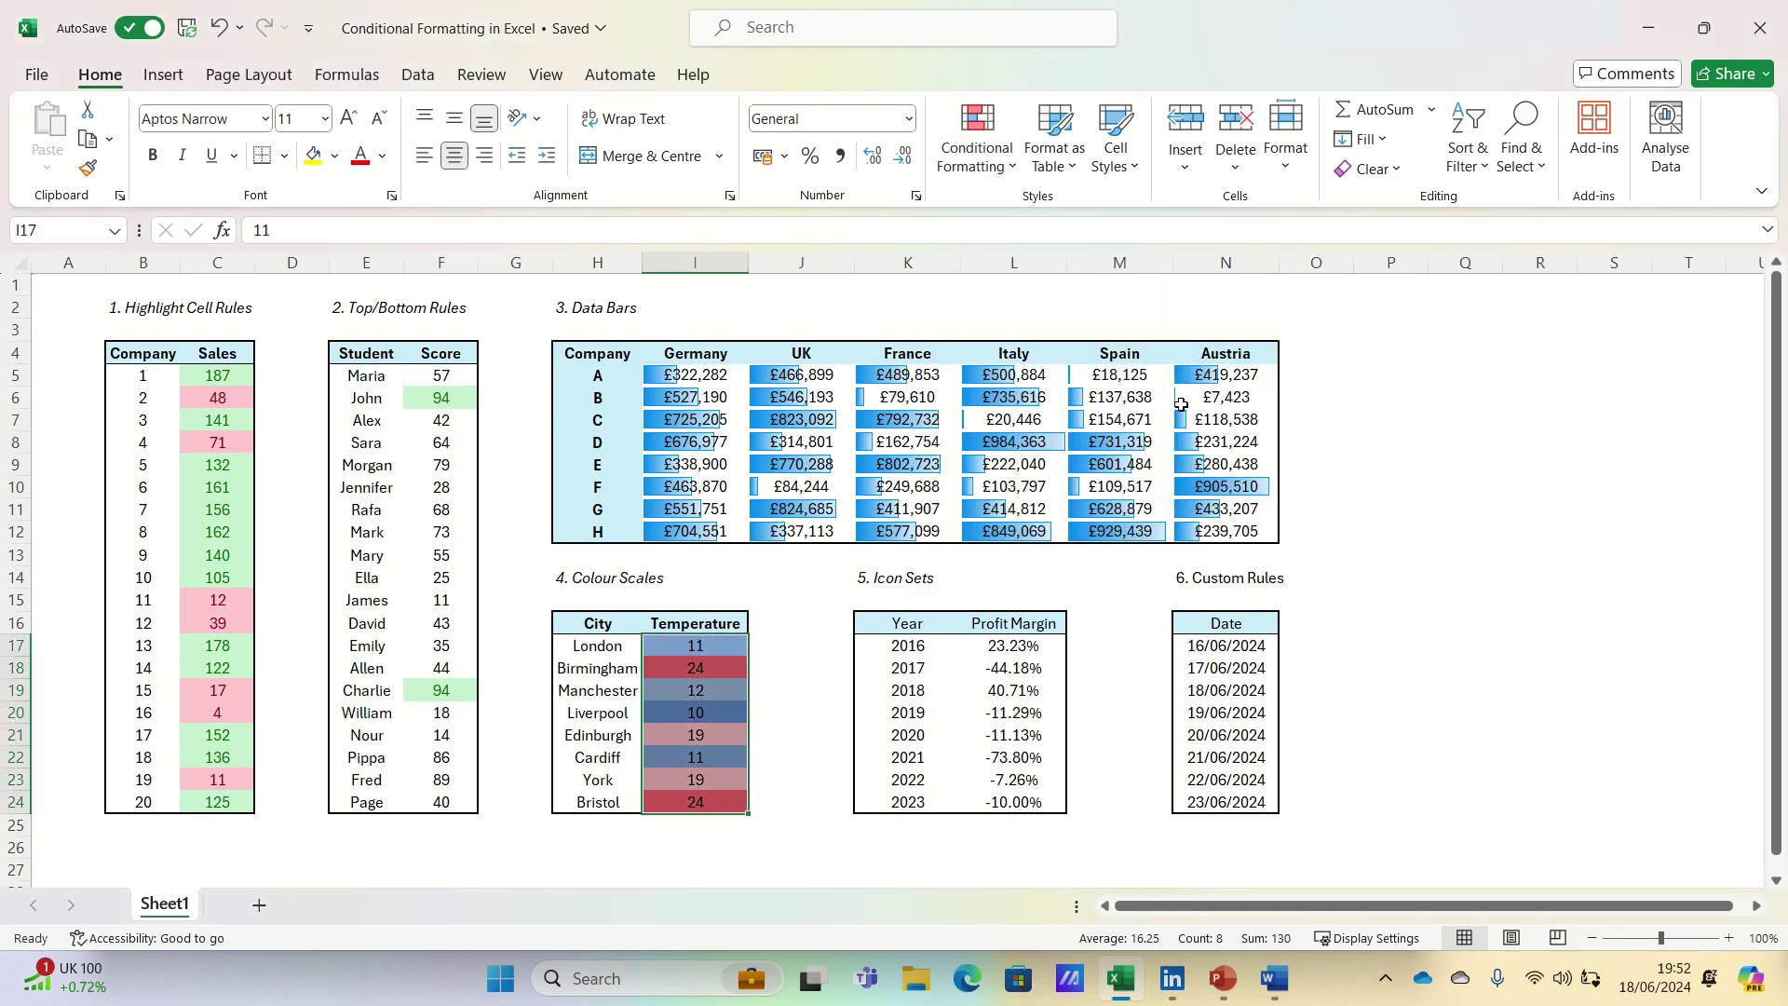
key(Up)
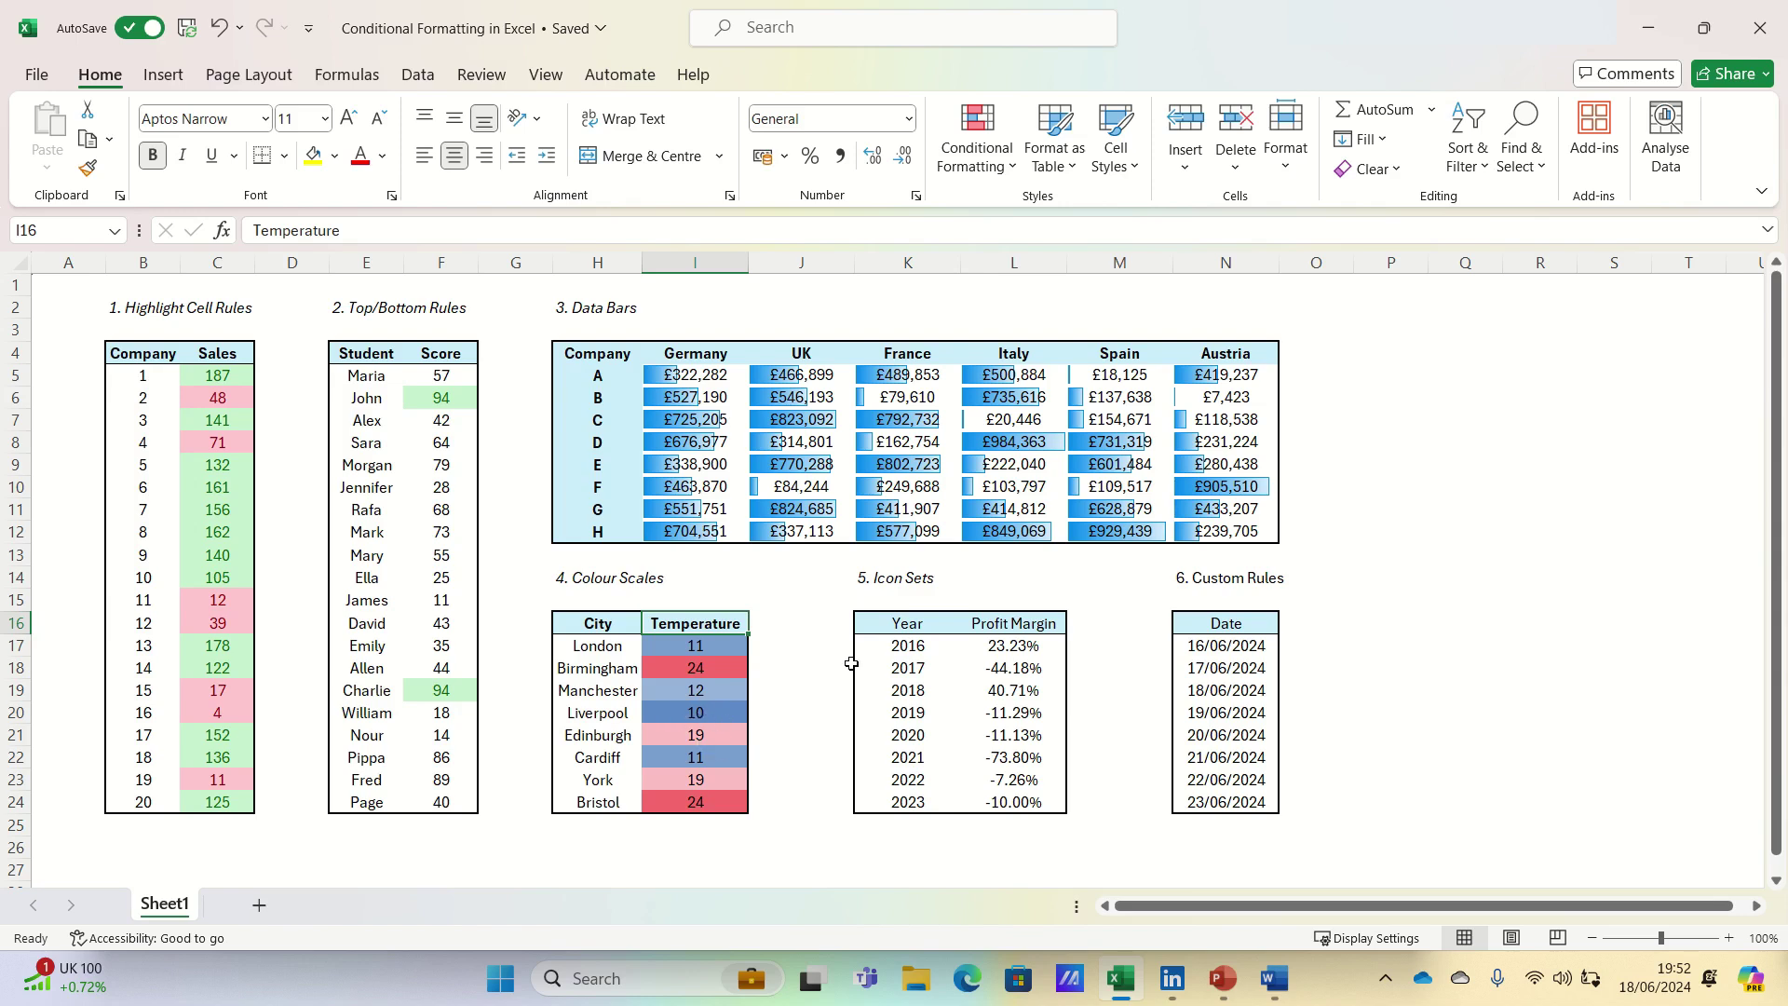
Add the 3 Arrows (Coloured) icon set to the Profit Margin values L17:L24.
click(1014, 643)
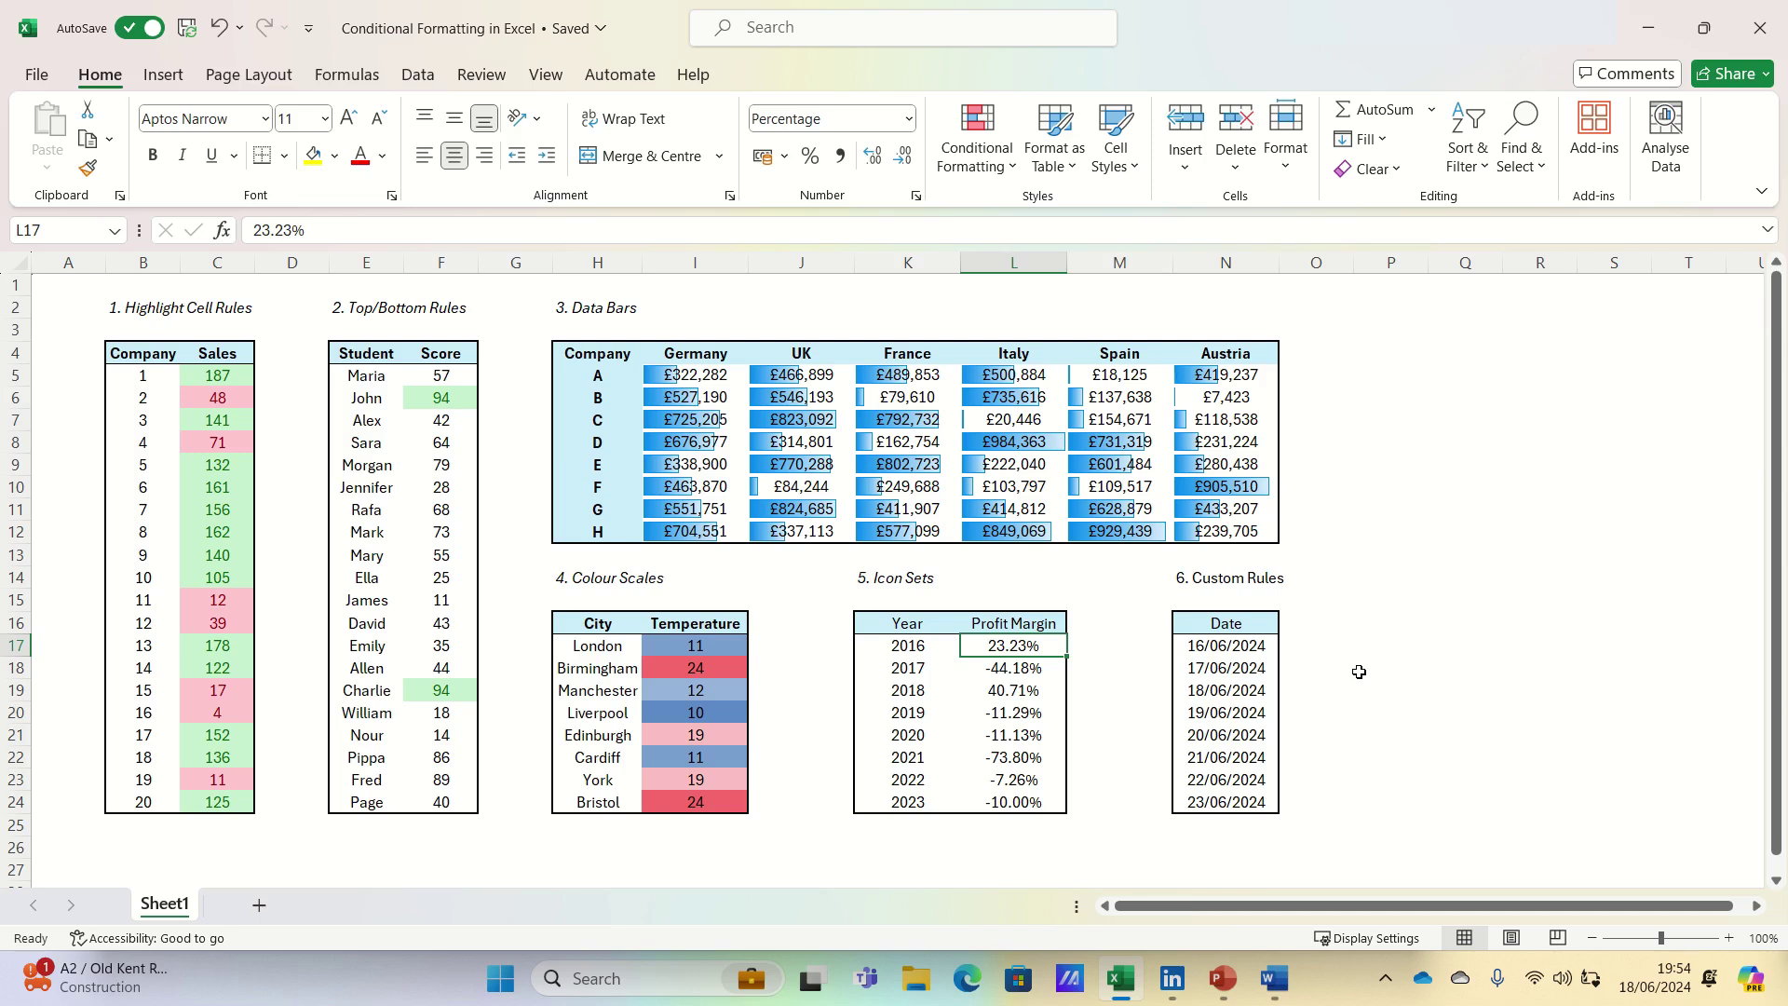
key(ctrl+shift+Down)
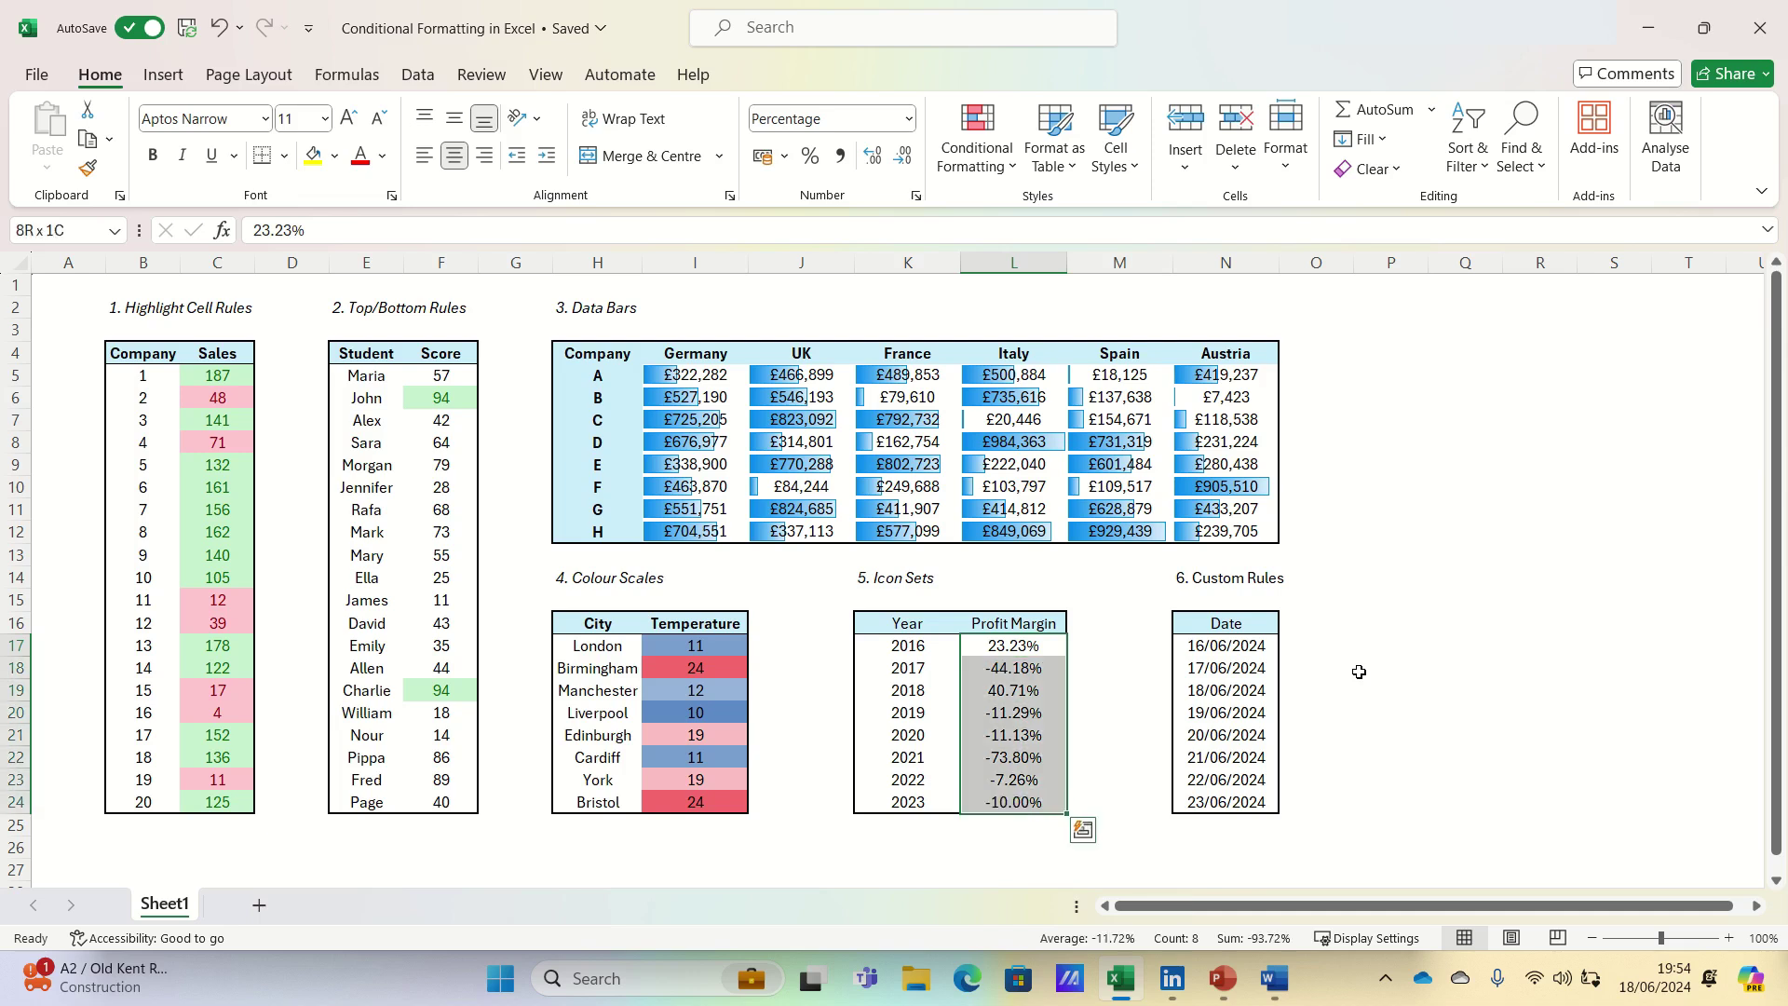
click(971, 167)
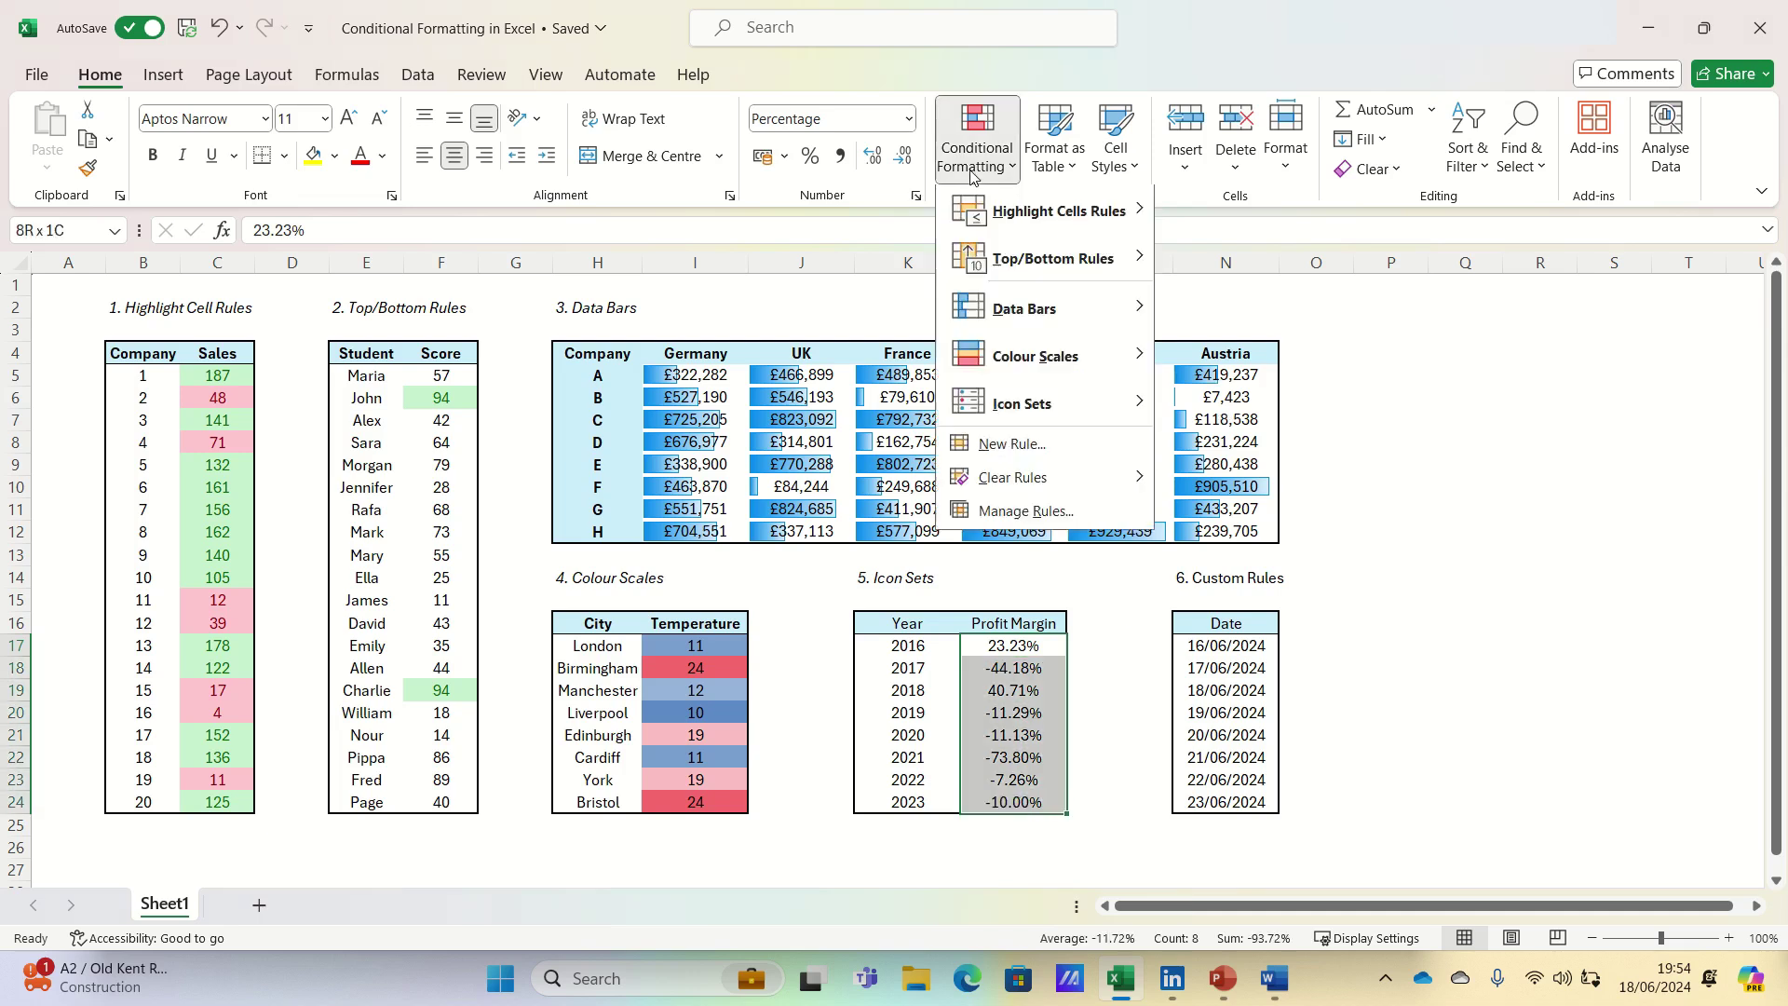
mouse_move(1107, 417)
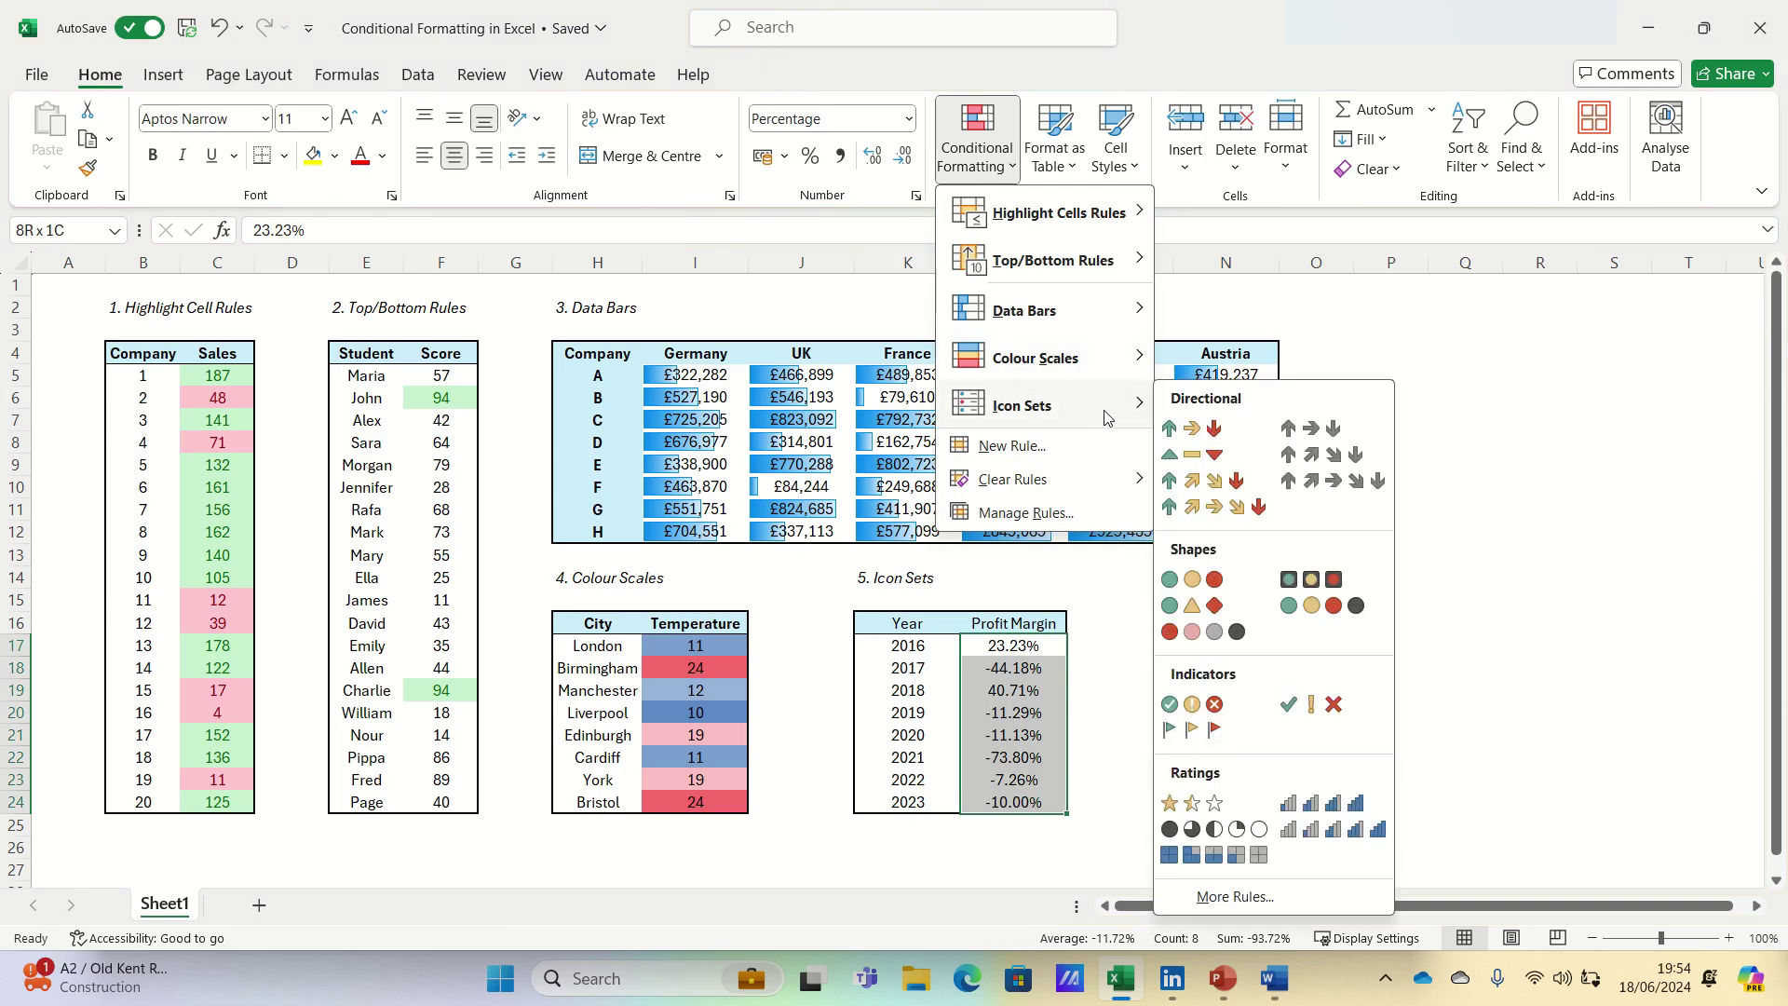
click(1183, 427)
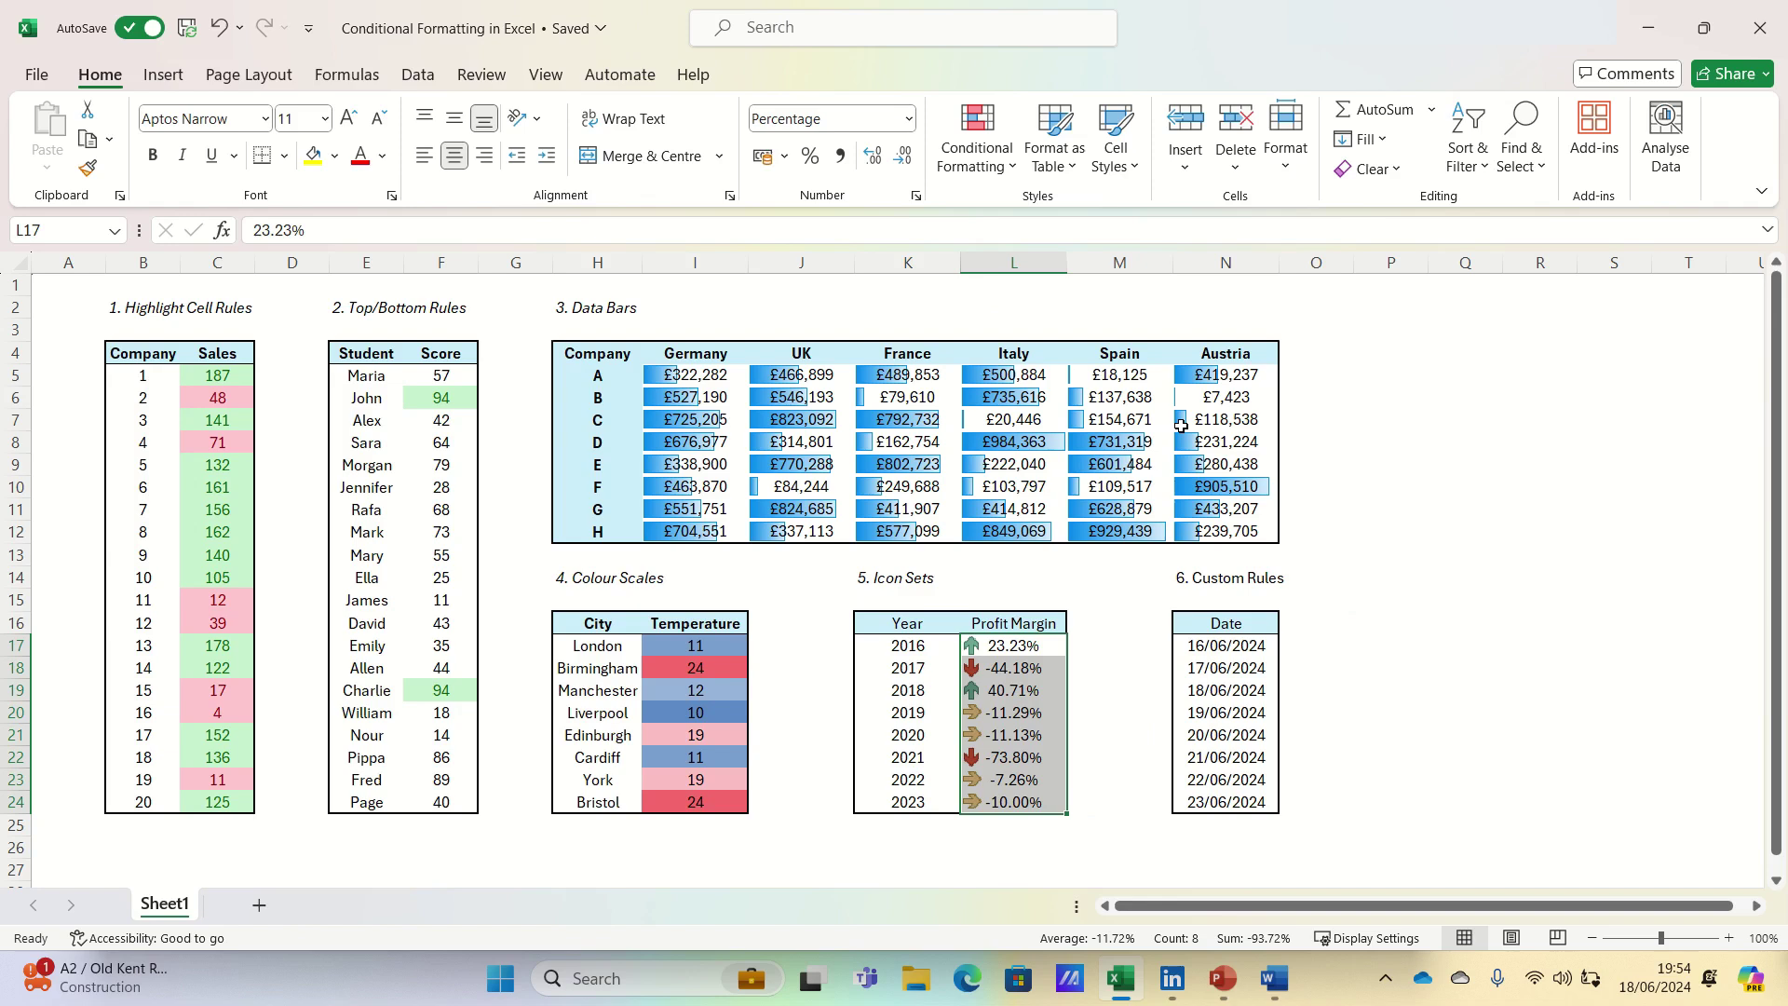
key(Up)
key(Down)
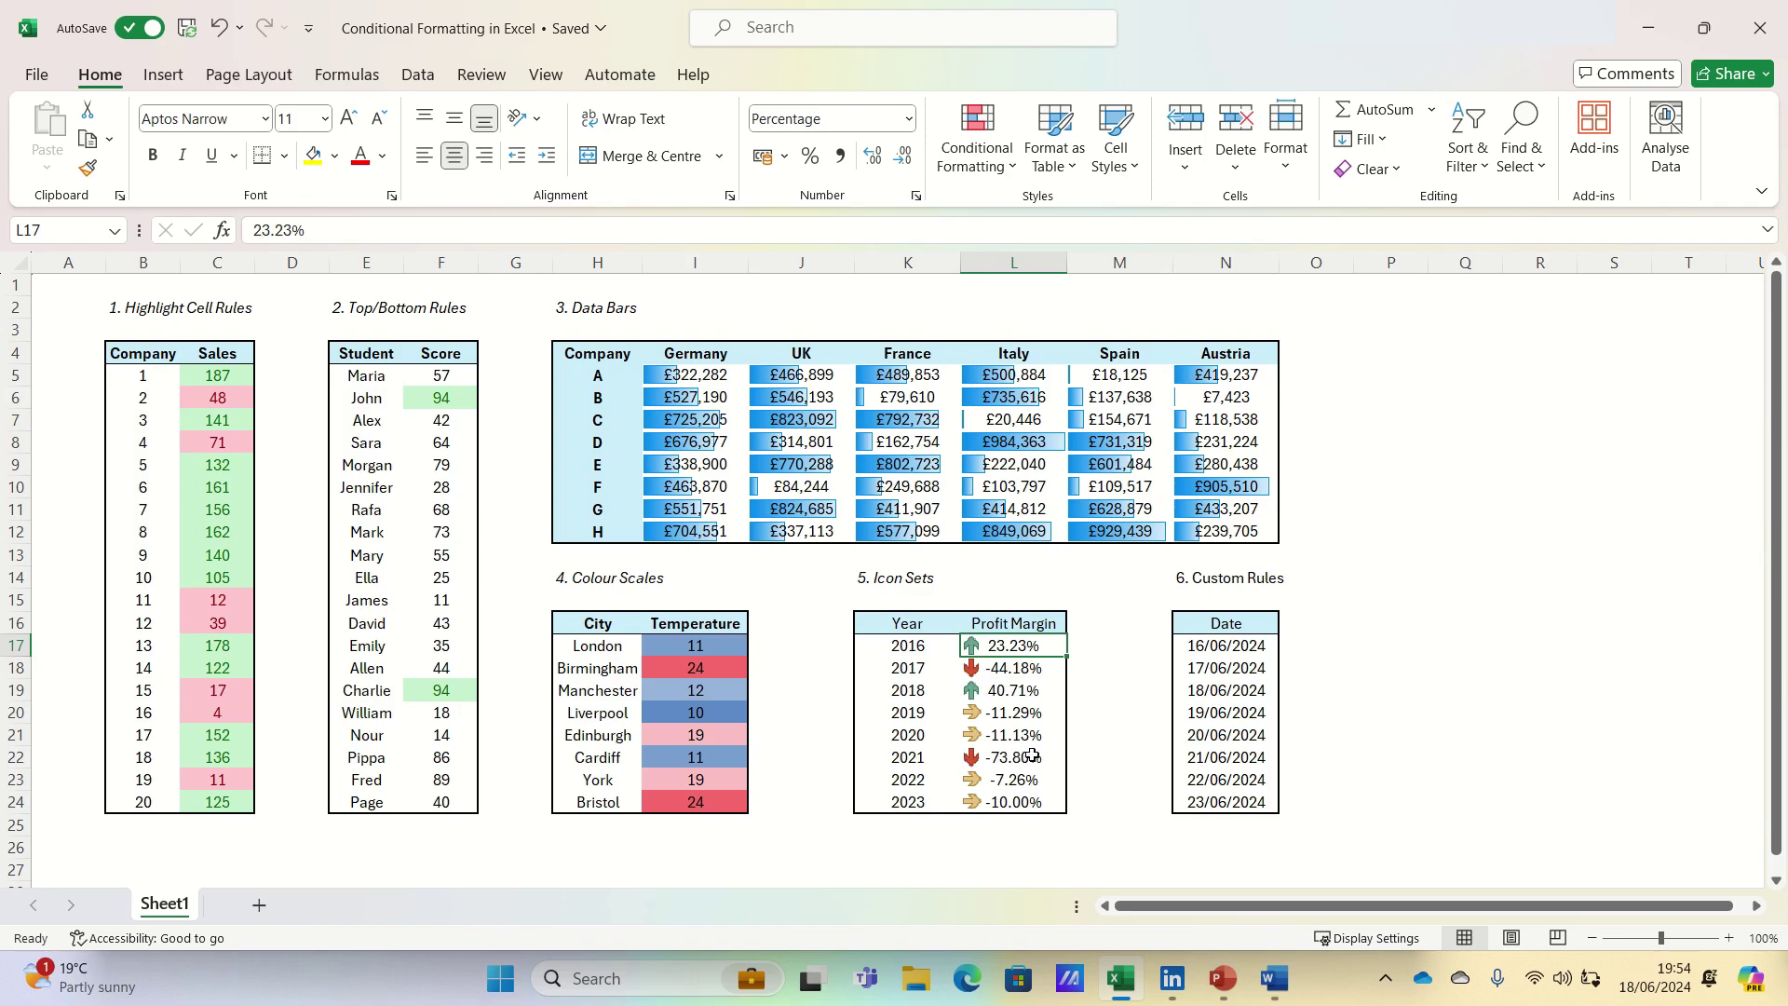
Create a formula rule on dates N17:N24 with =OR(WEEKDAY(N17,2)=6,WEEKDAY(N17,2)=7).
click(1243, 642)
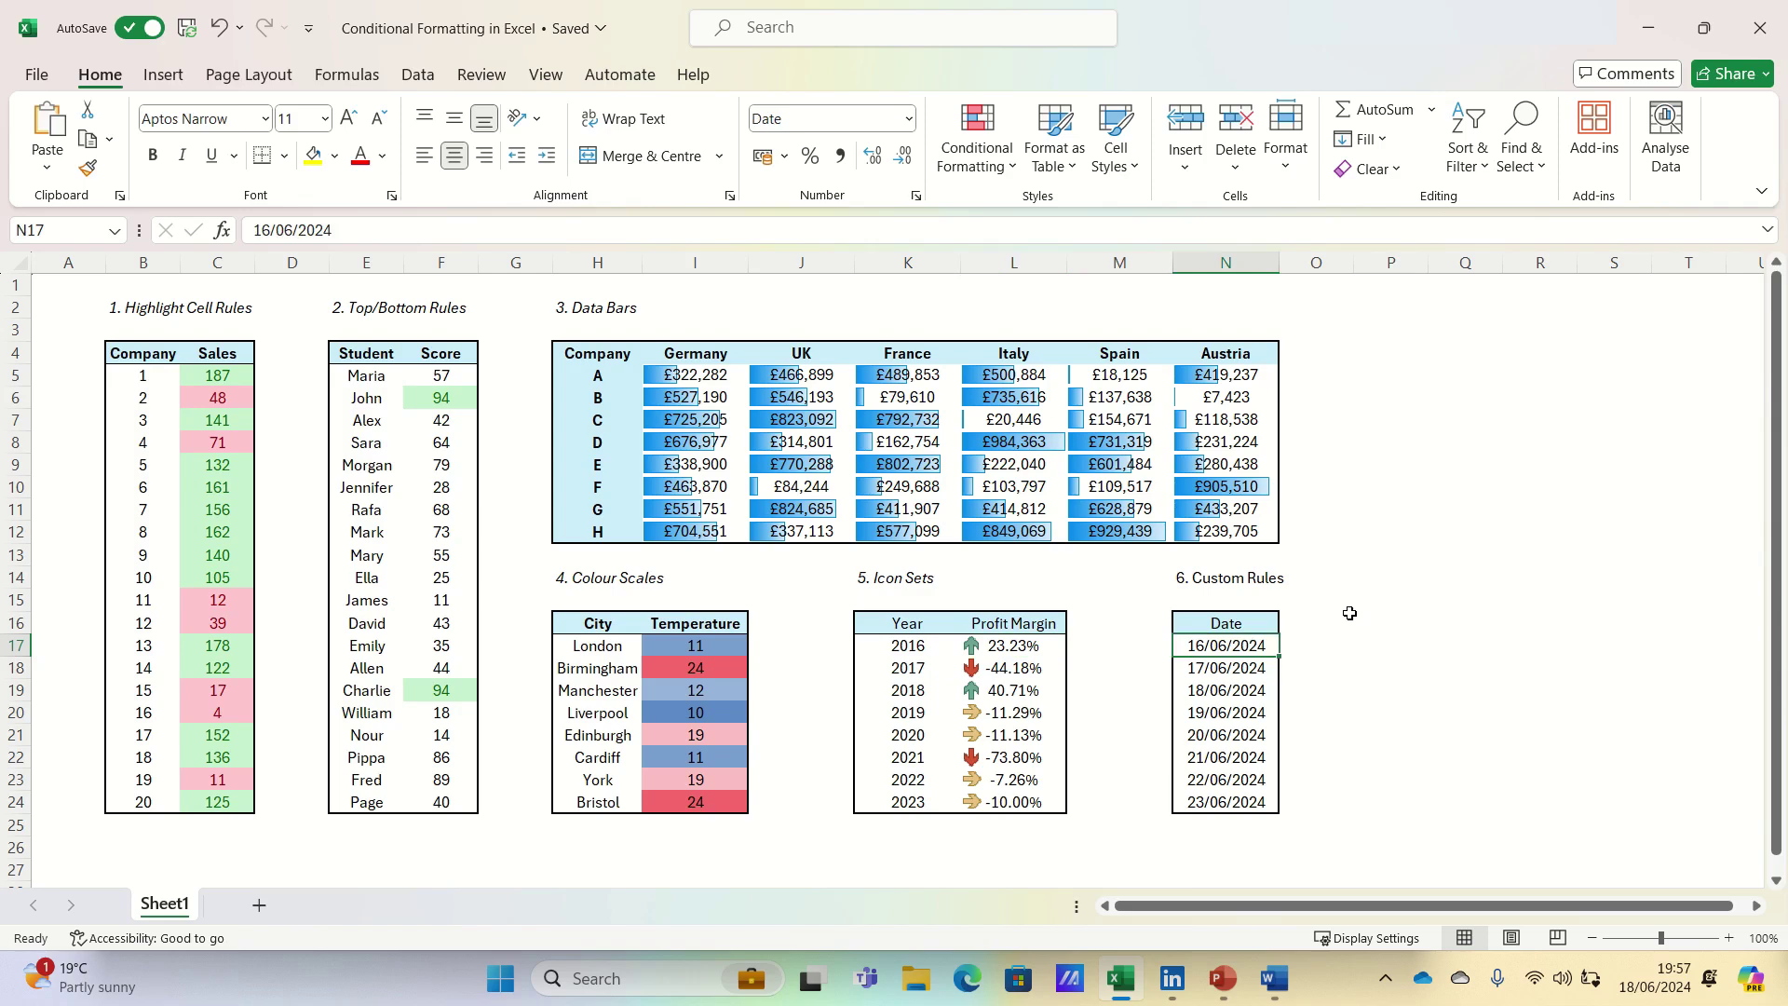
key(ctrl+shift+Down)
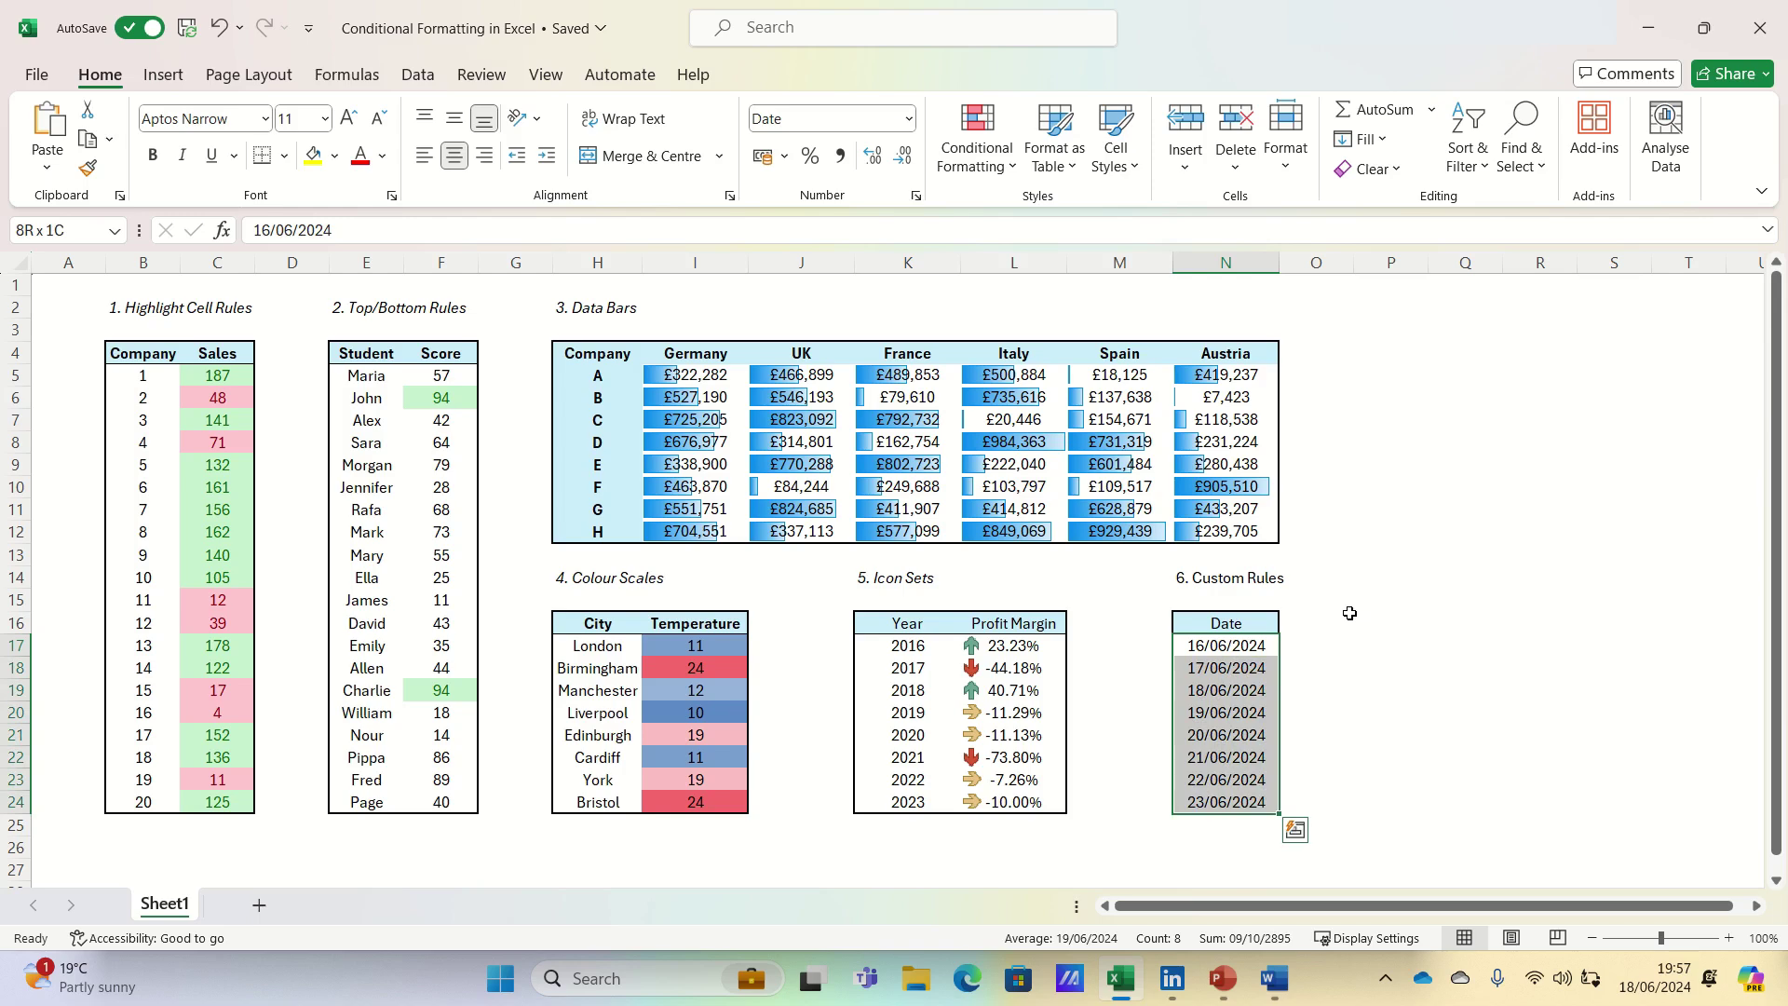
click(992, 165)
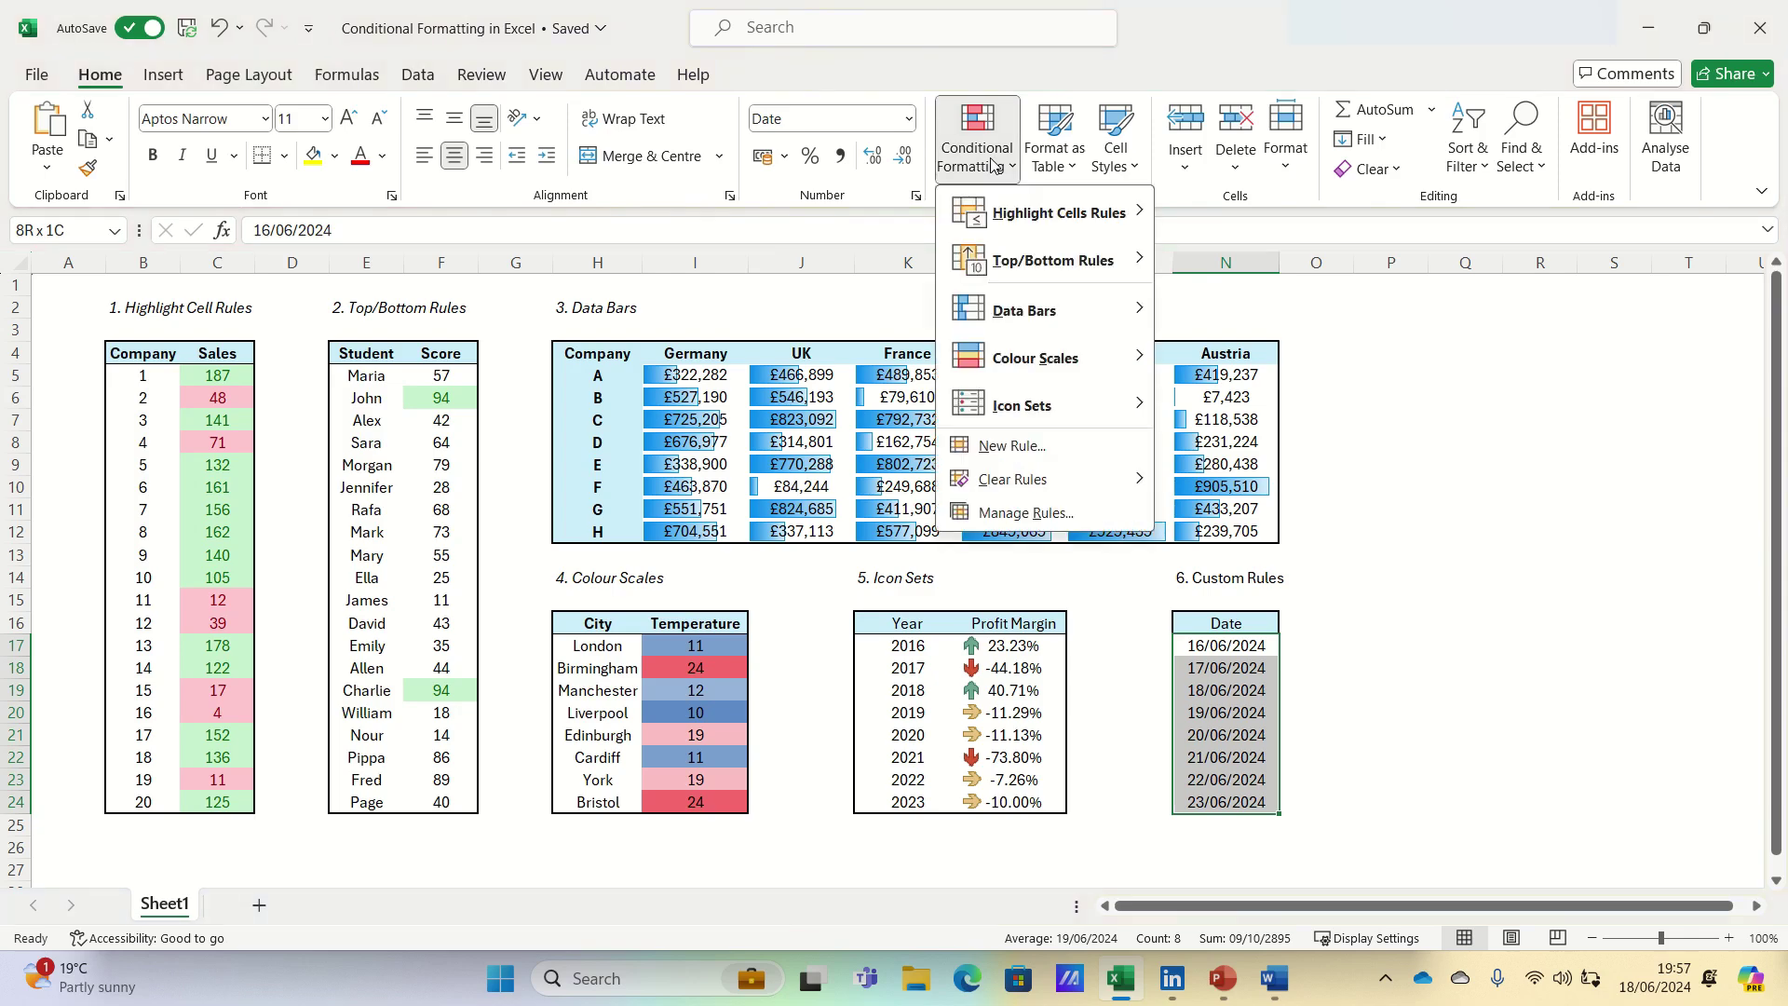
click(1018, 446)
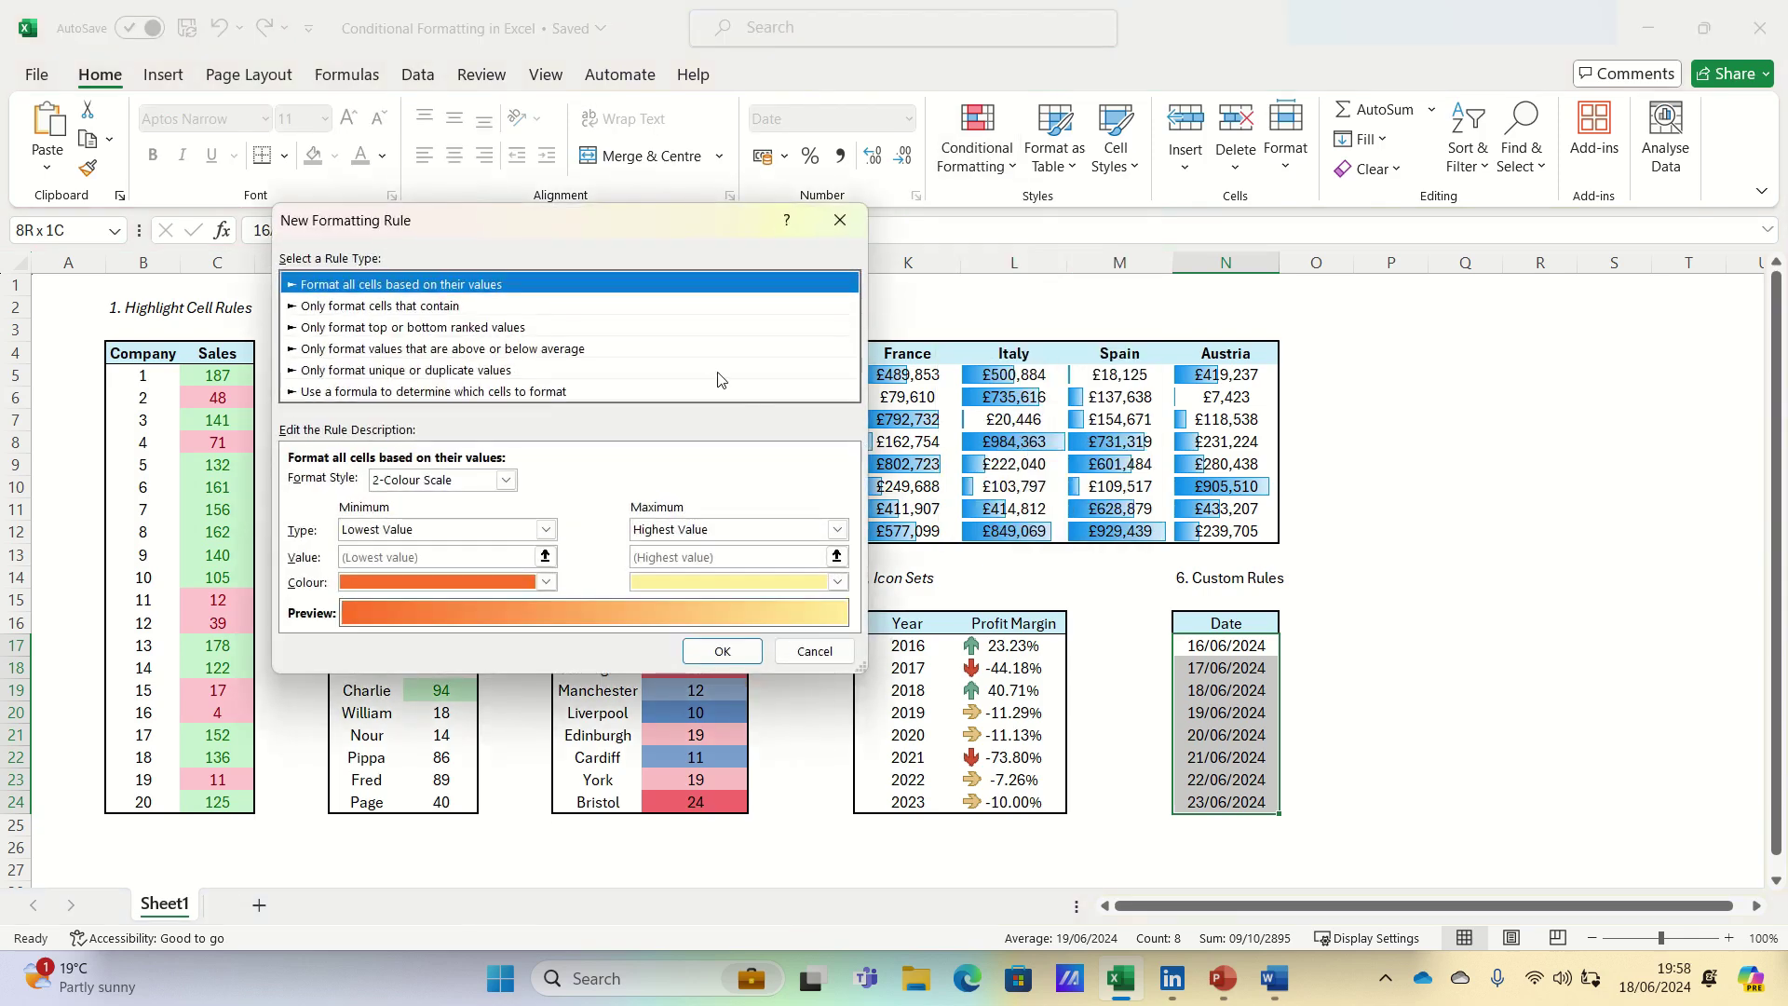
click(550, 392)
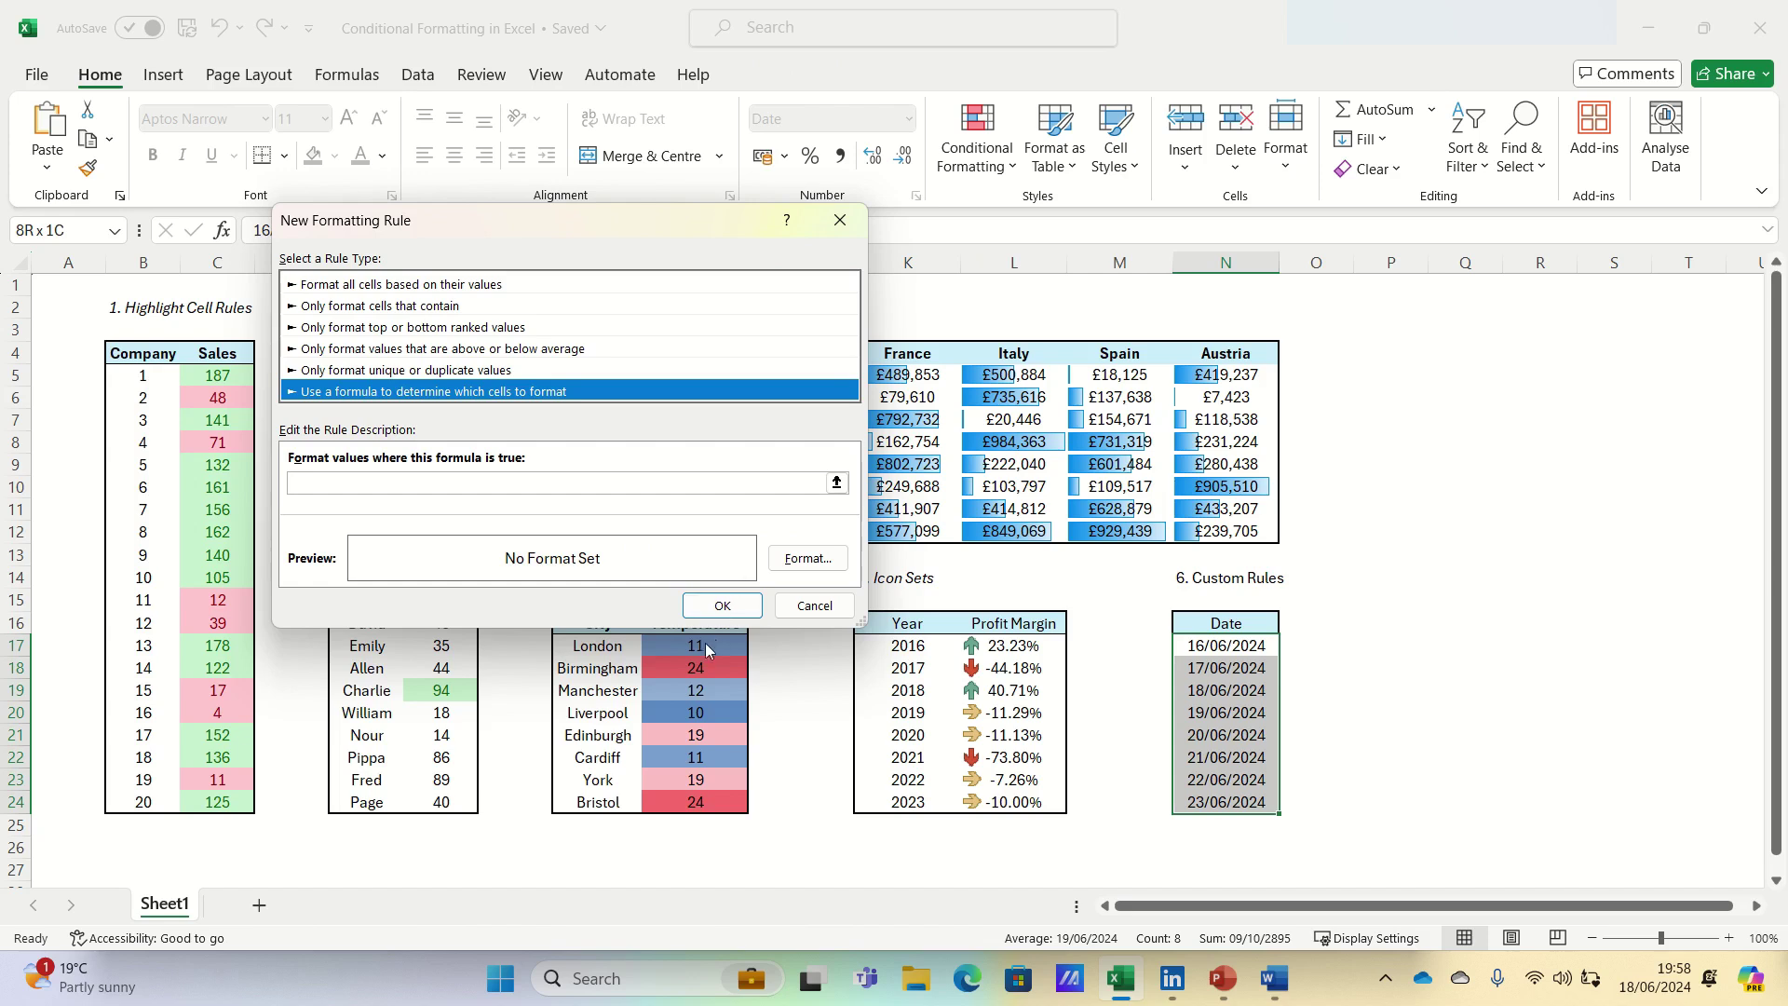
click(528, 483)
click(528, 483)
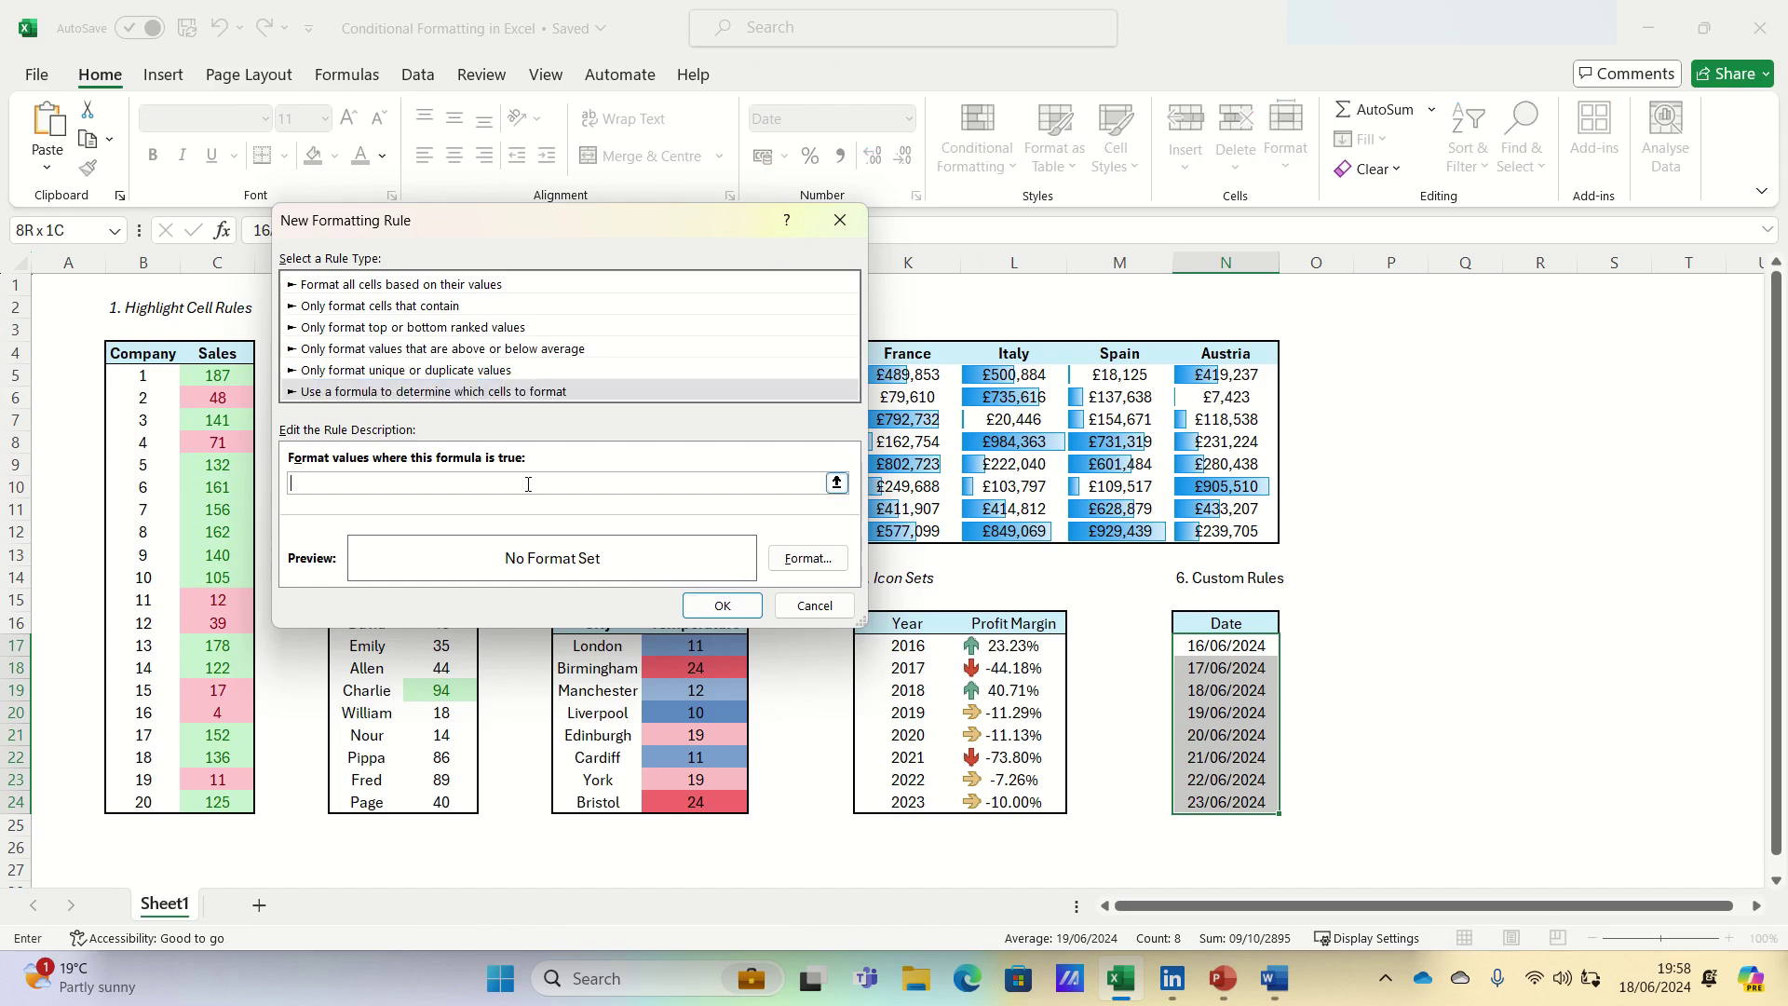
text(=OR(WEEKDAY(N17,2)=6,WEEKDAY(N17,2)=7))
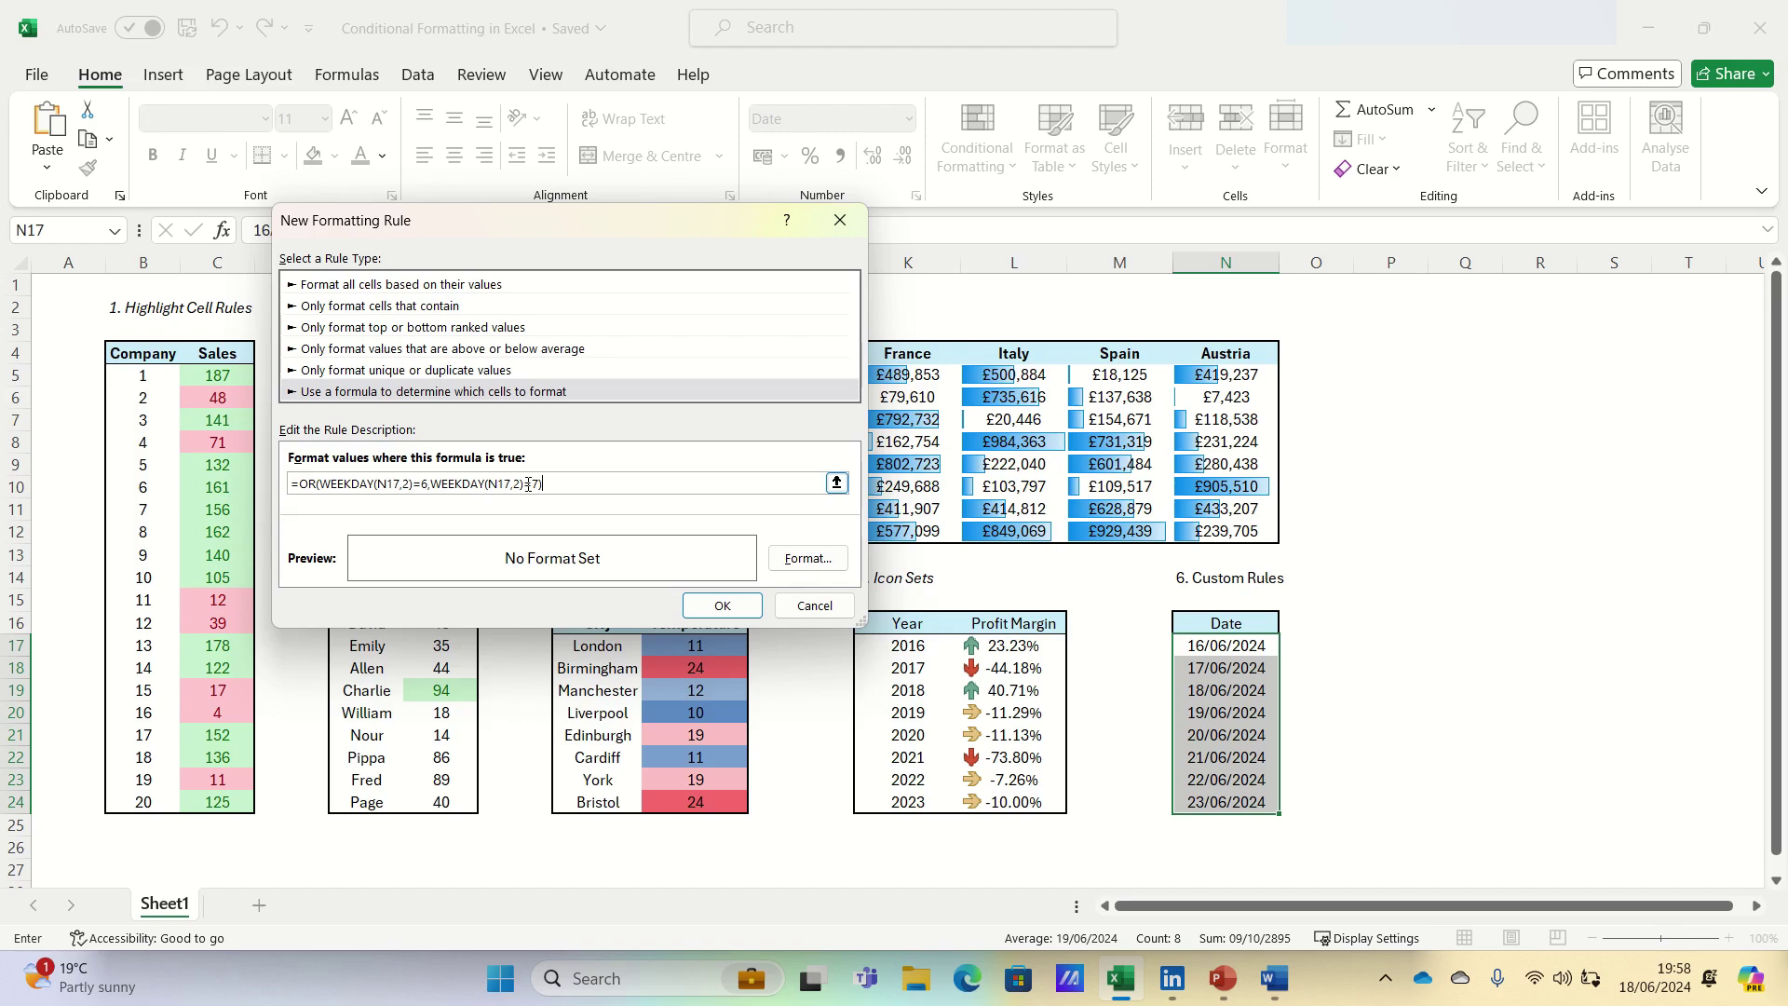
Give the weekend-date rule a Light Blue font colour and confirm the rule.
click(779, 557)
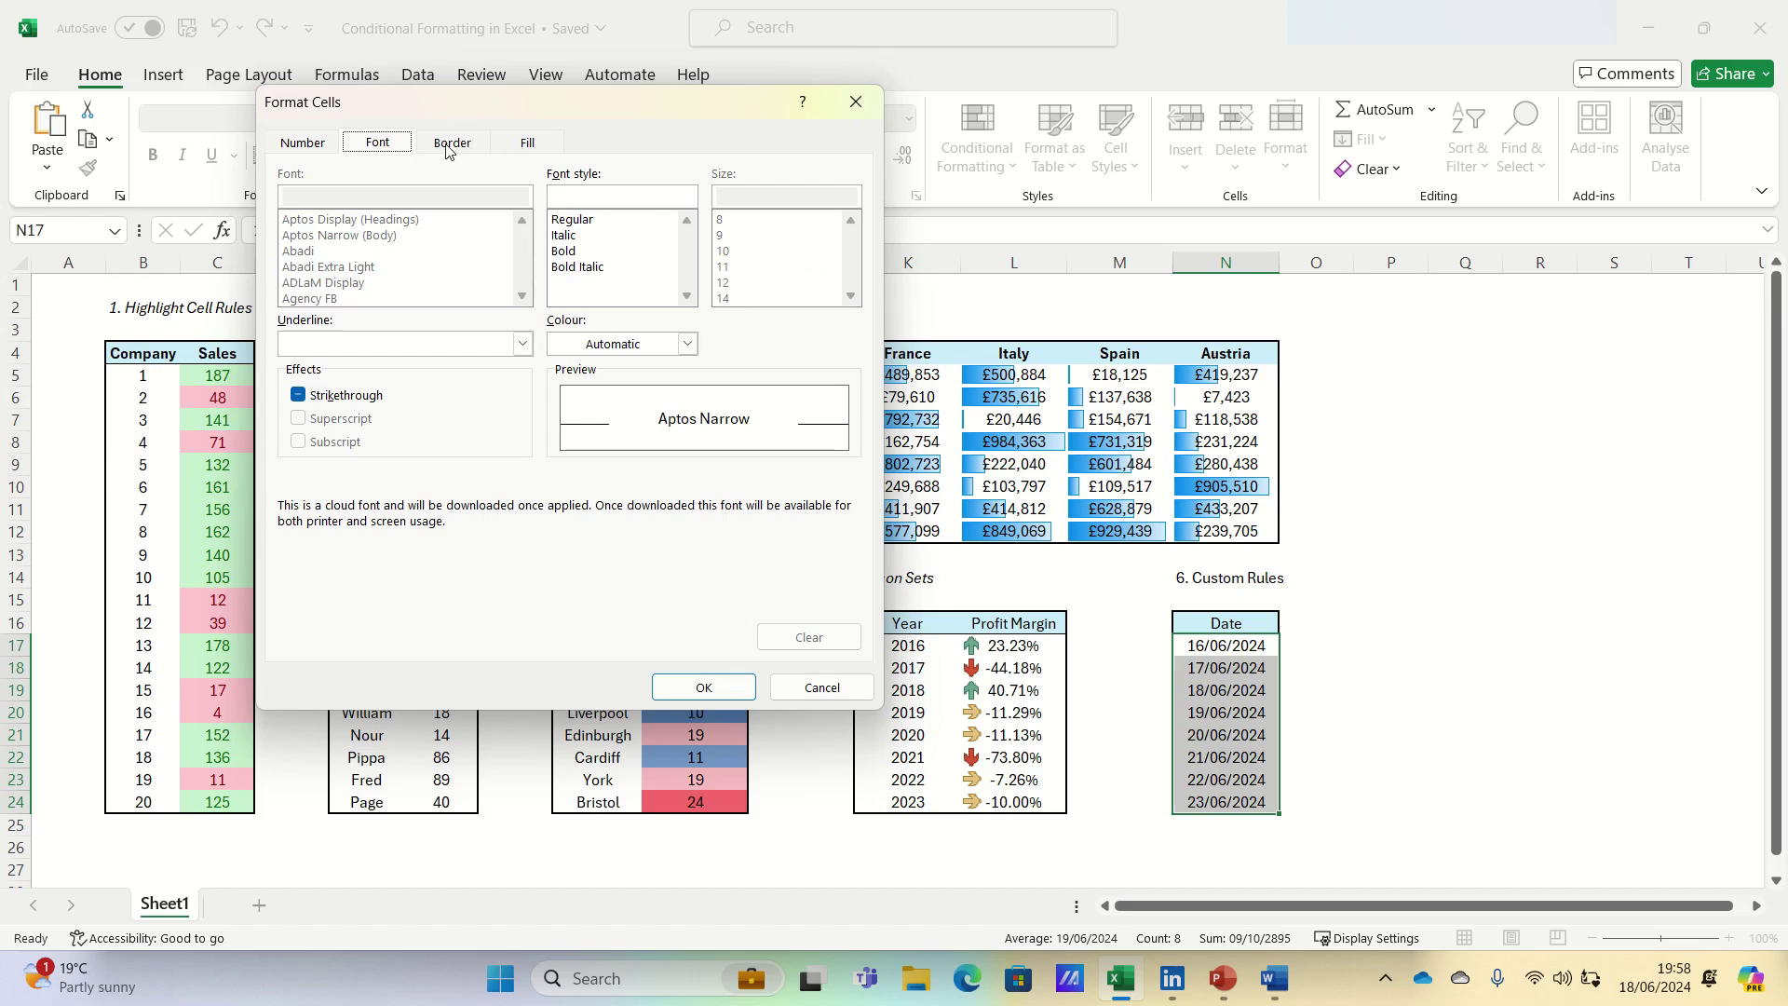
click(687, 344)
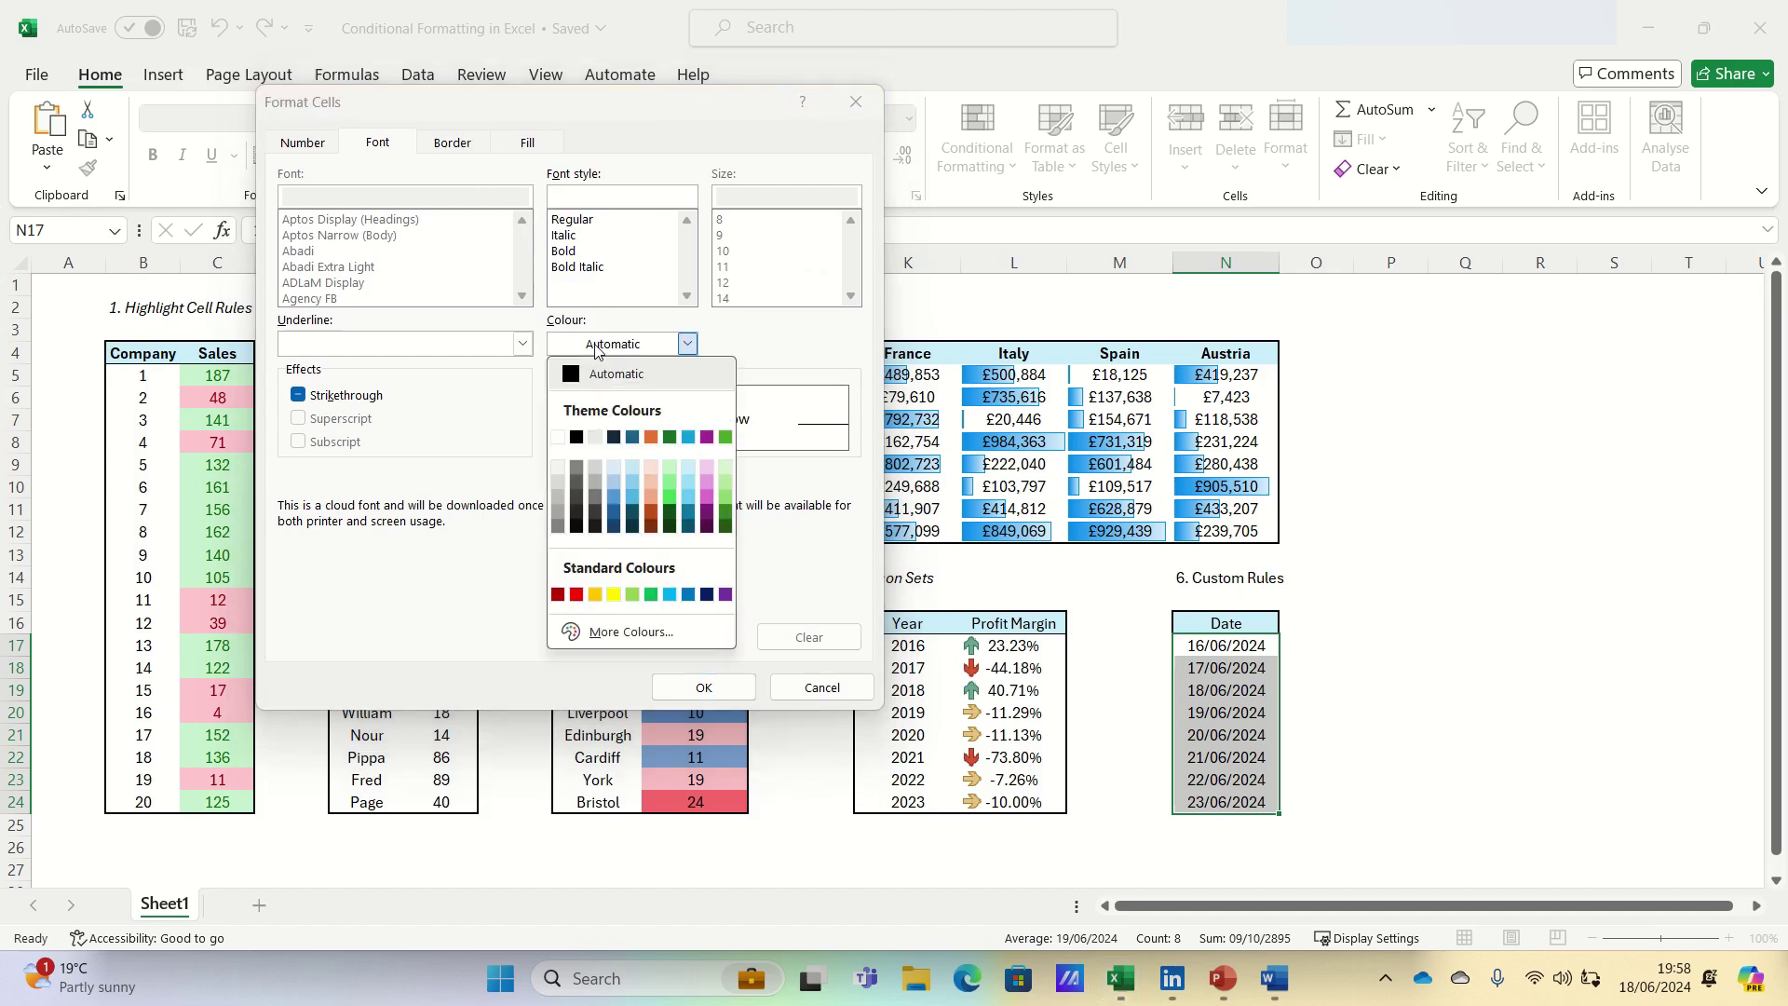
click(670, 594)
click(709, 687)
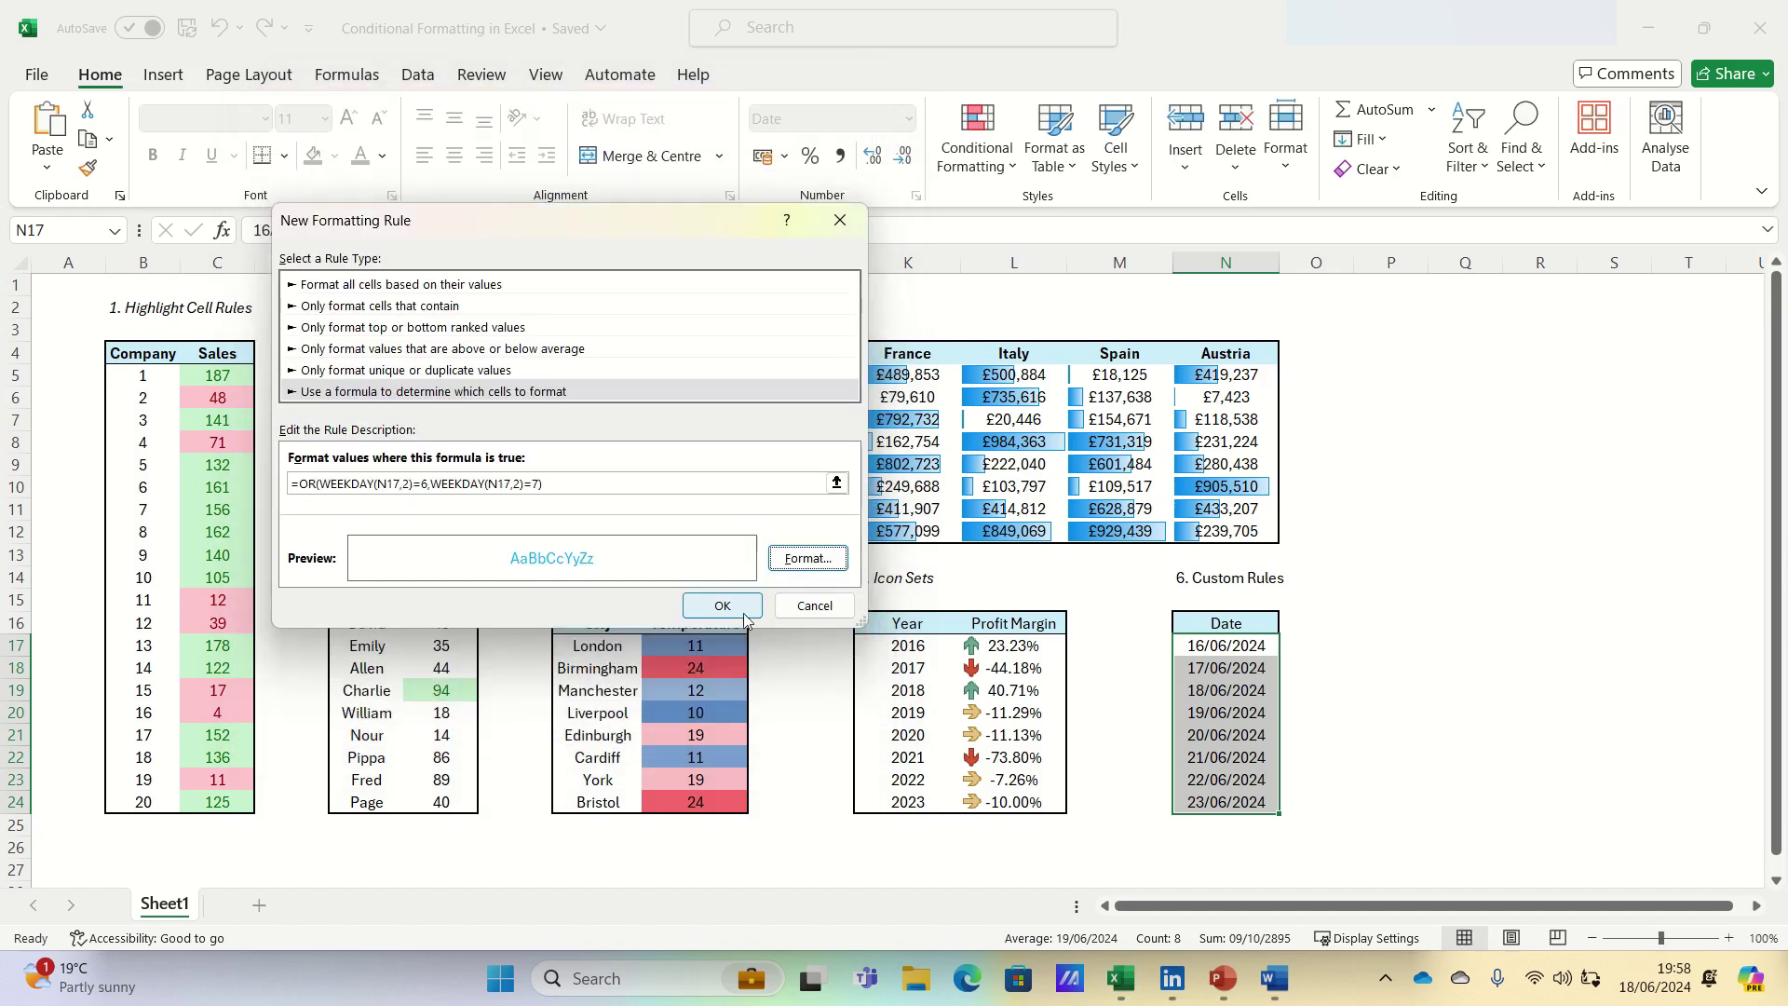
click(715, 608)
key(Up)
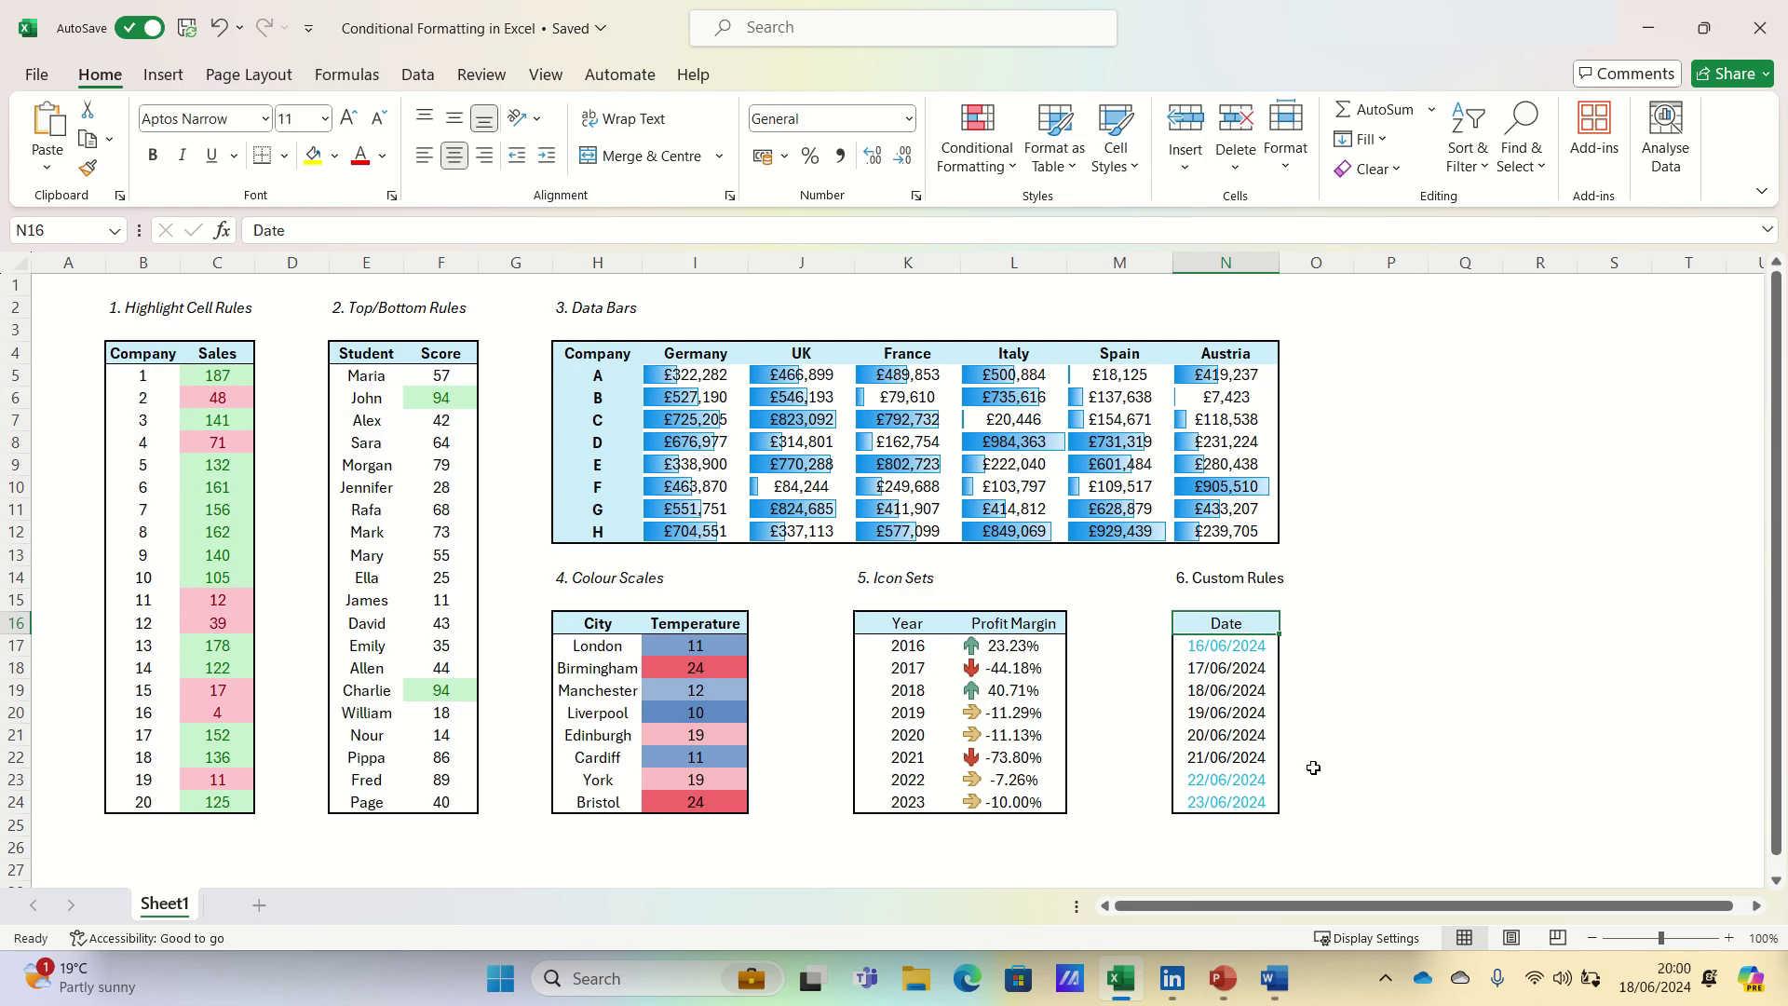
click(211, 379)
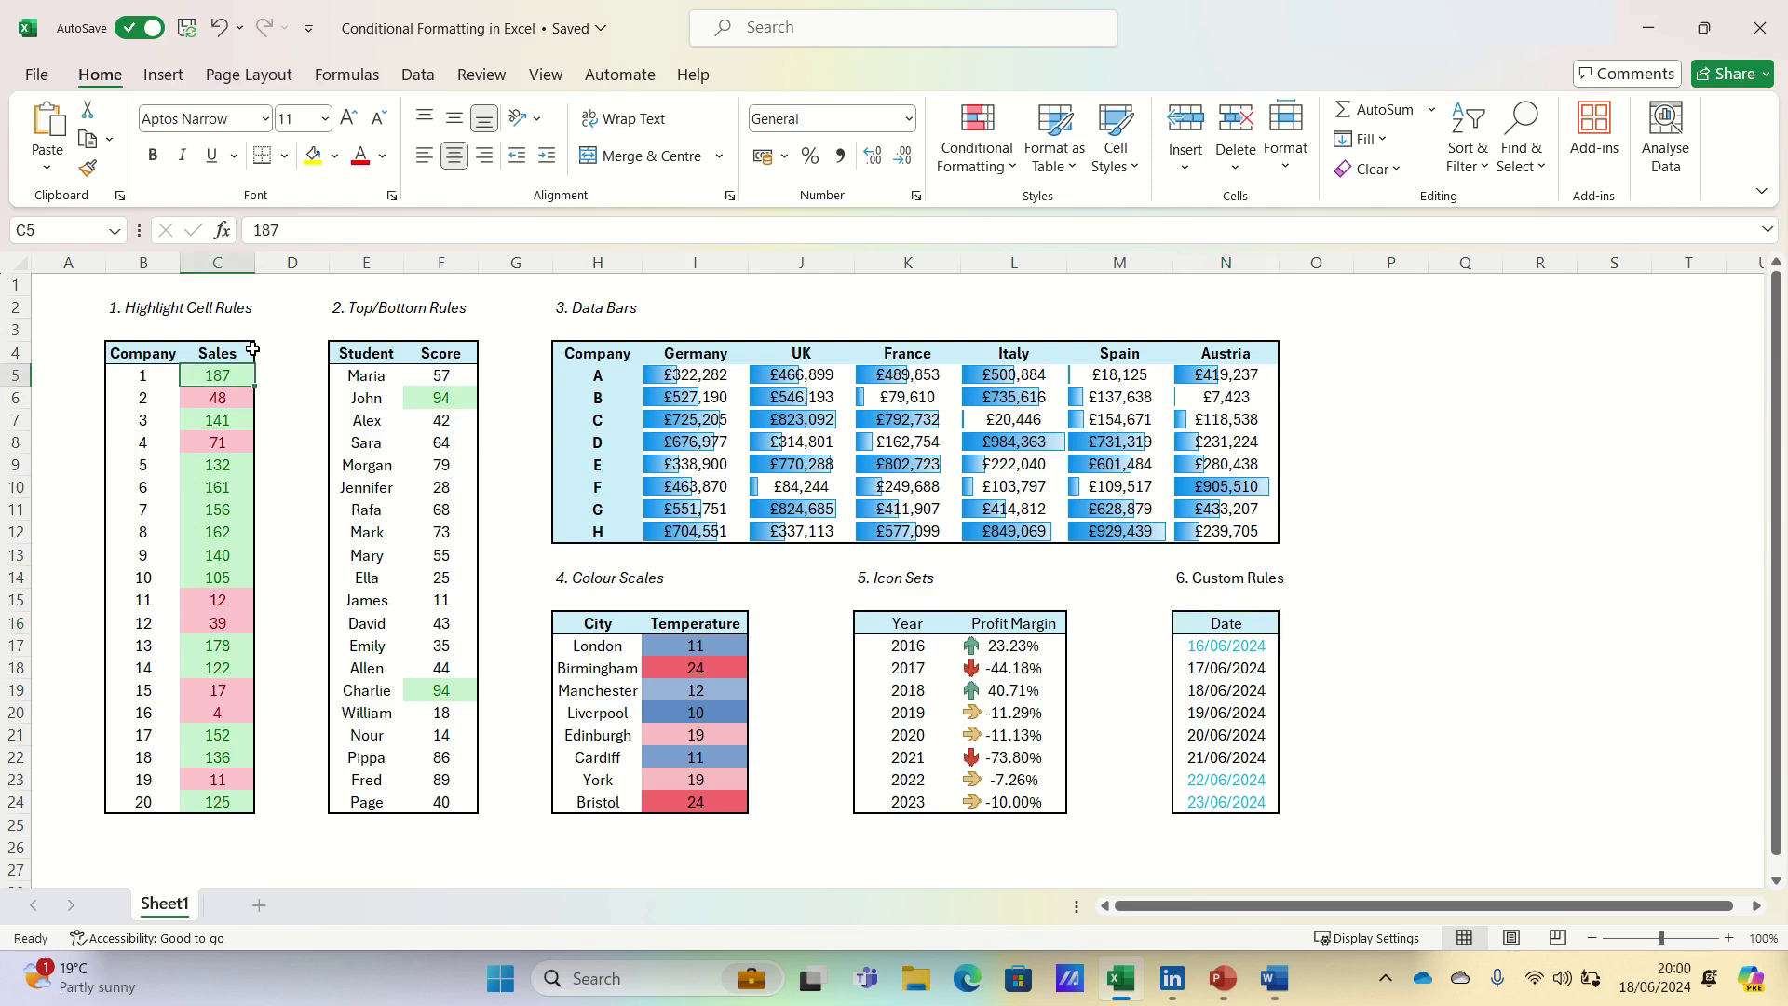
click(976, 138)
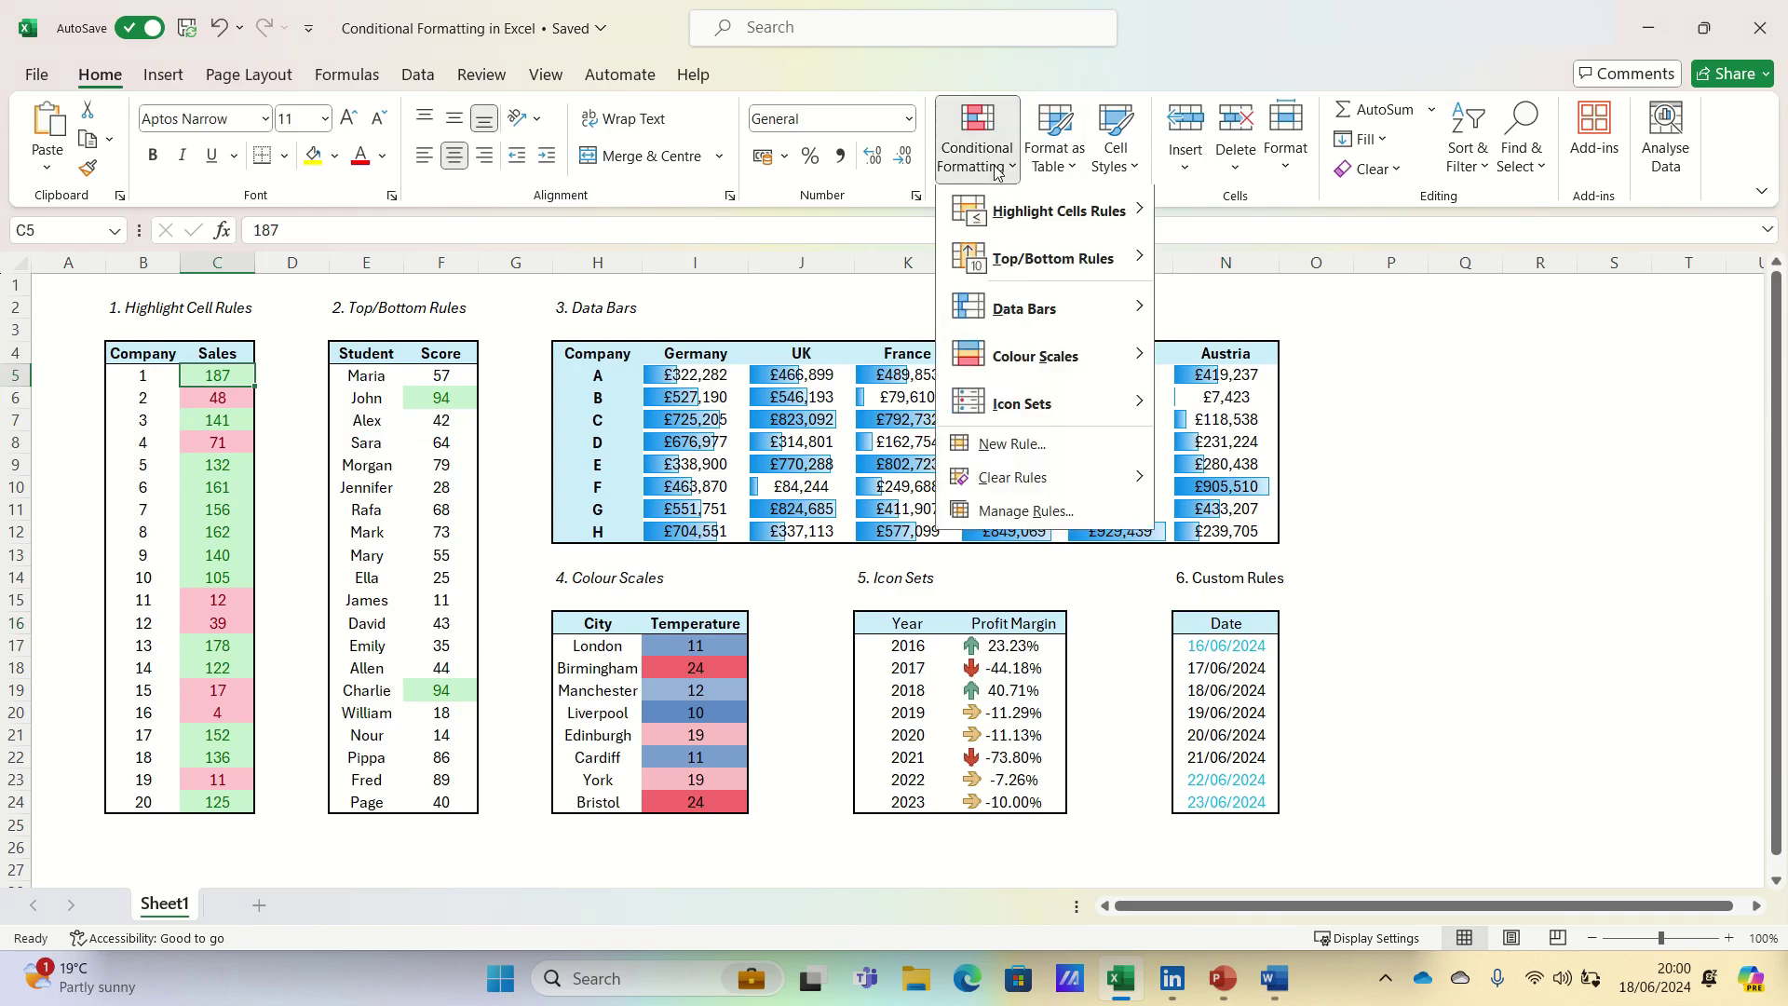
click(1025, 513)
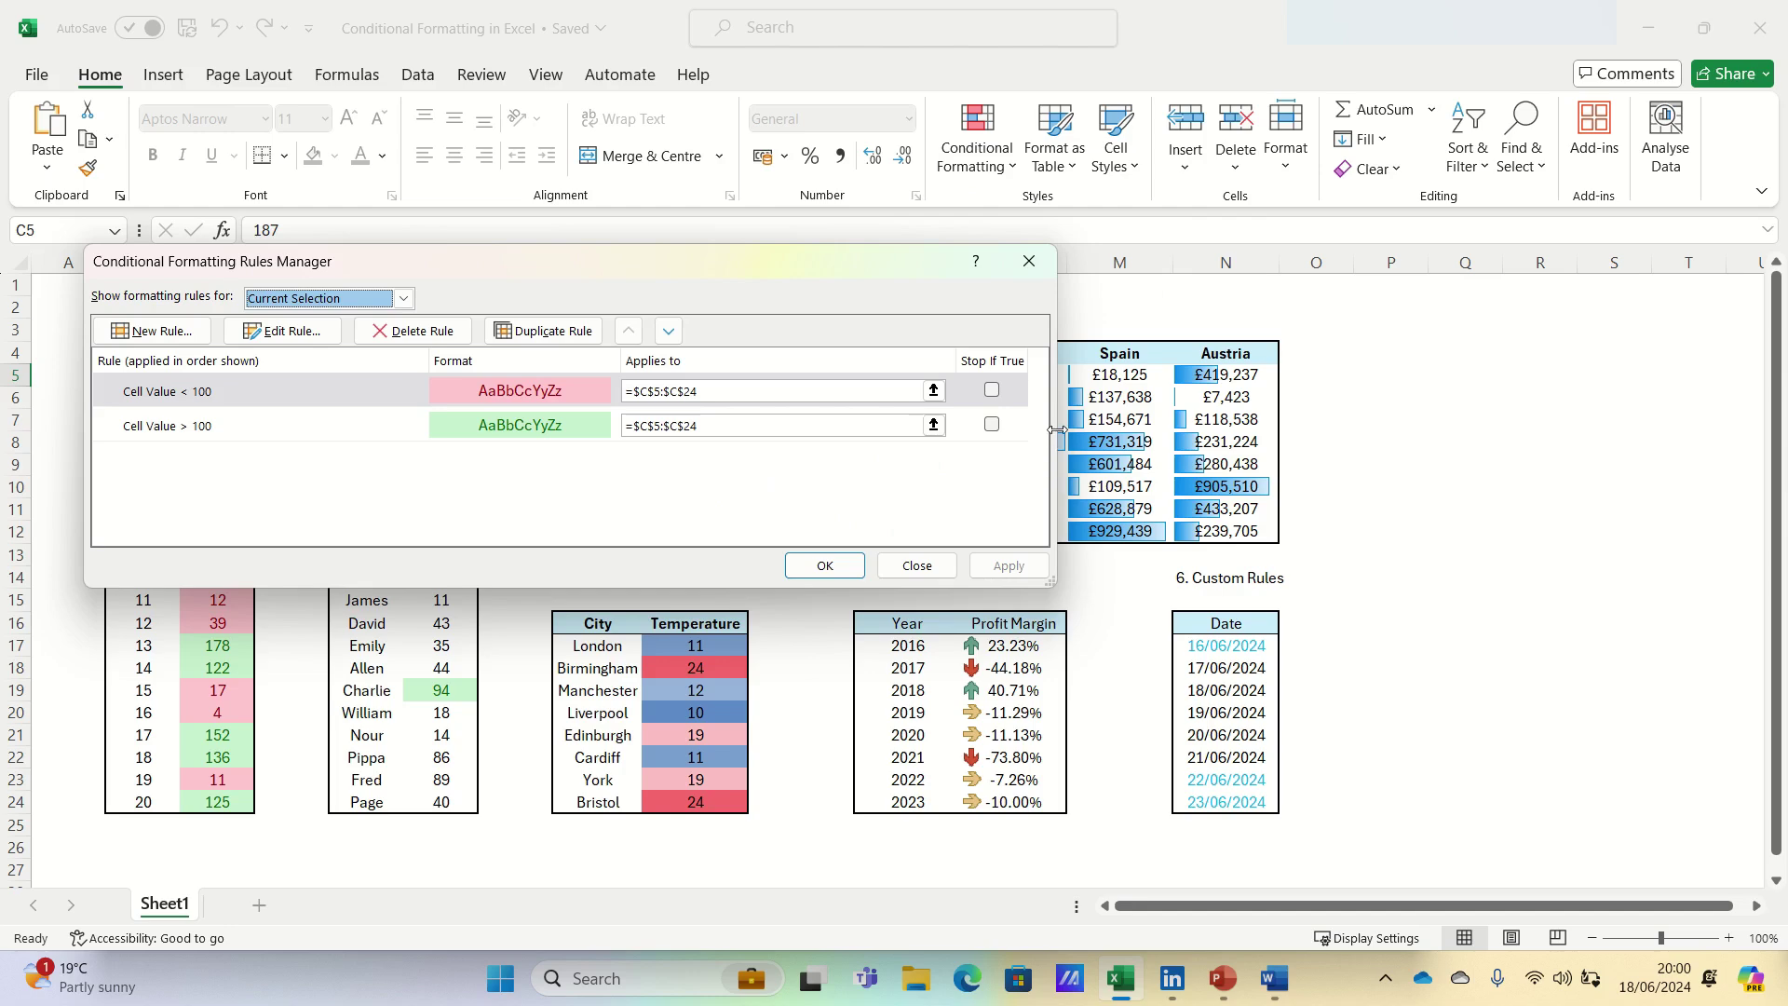
click(381, 298)
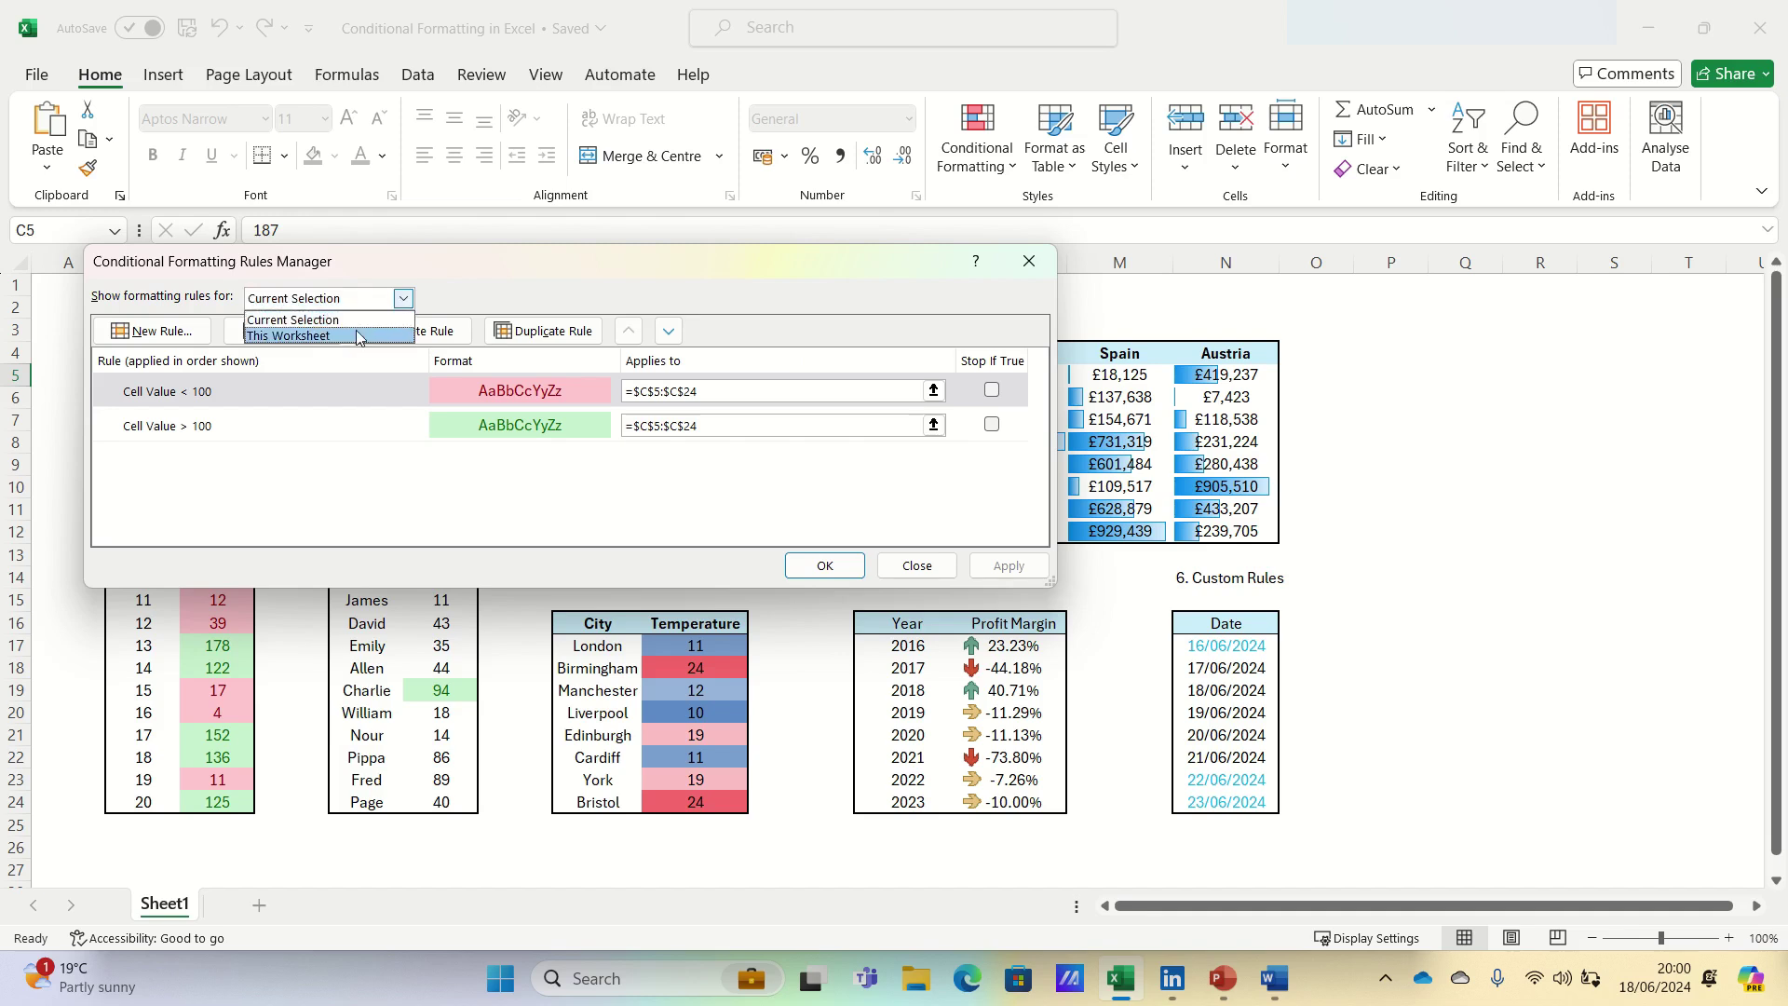
click(358, 337)
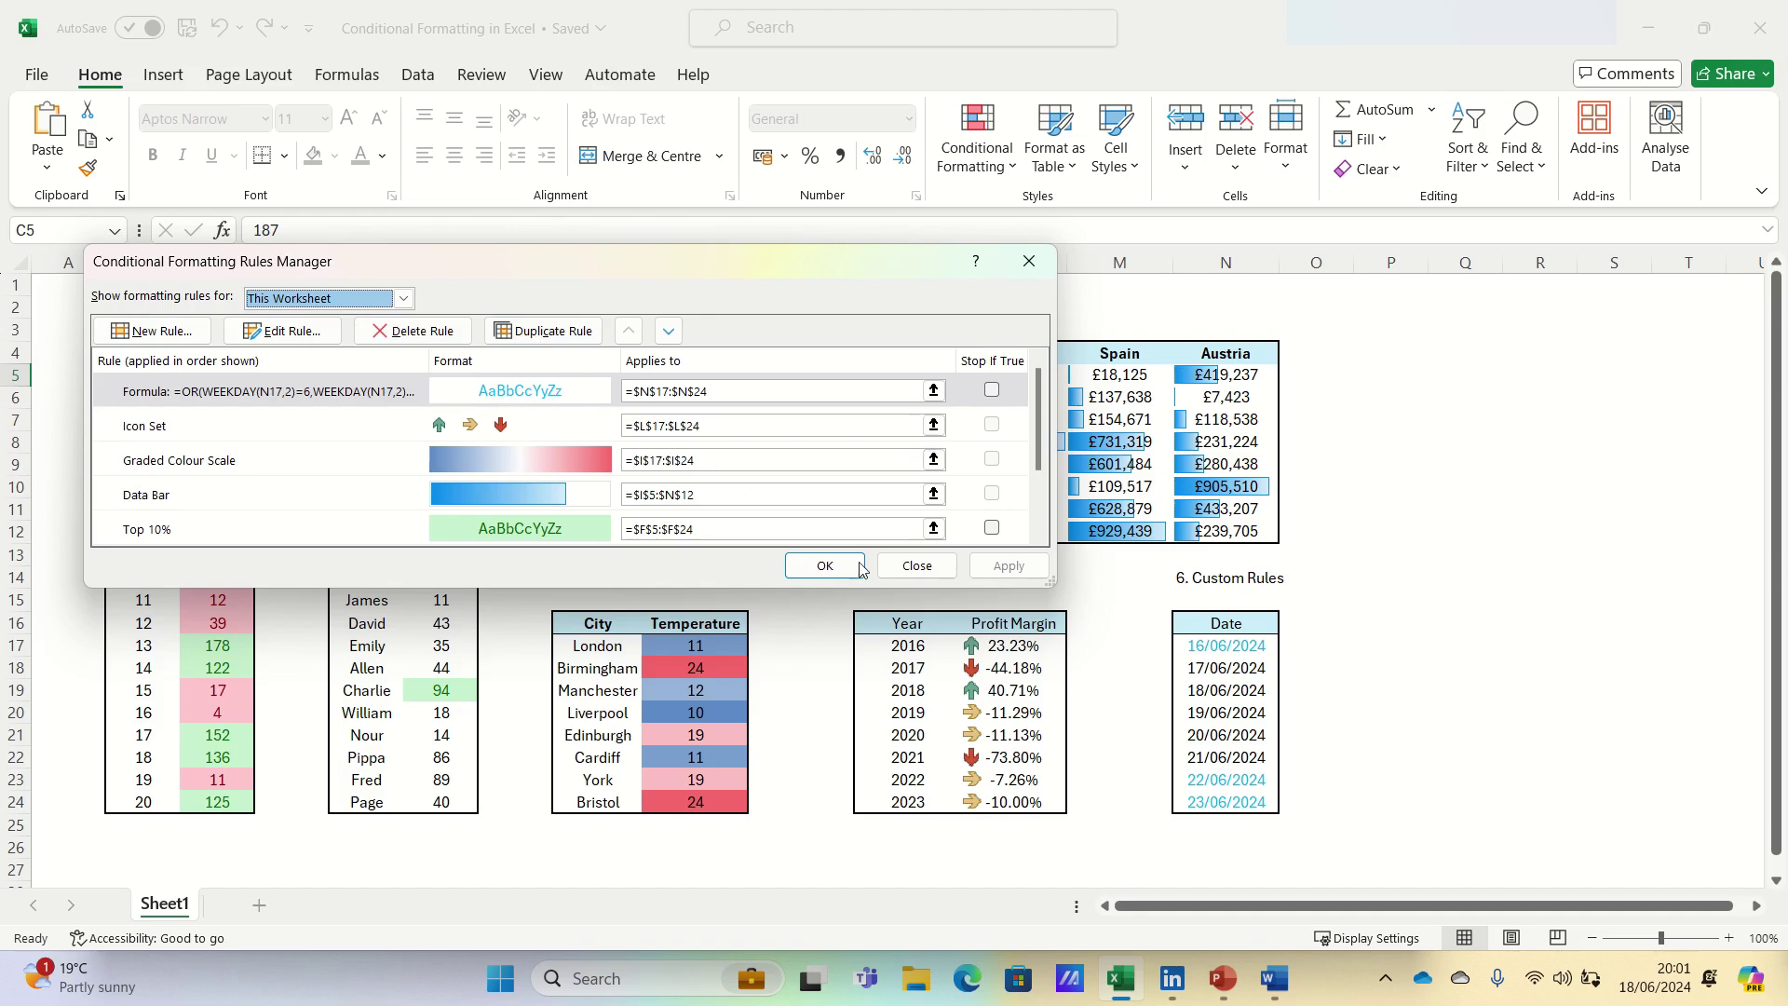
click(825, 567)
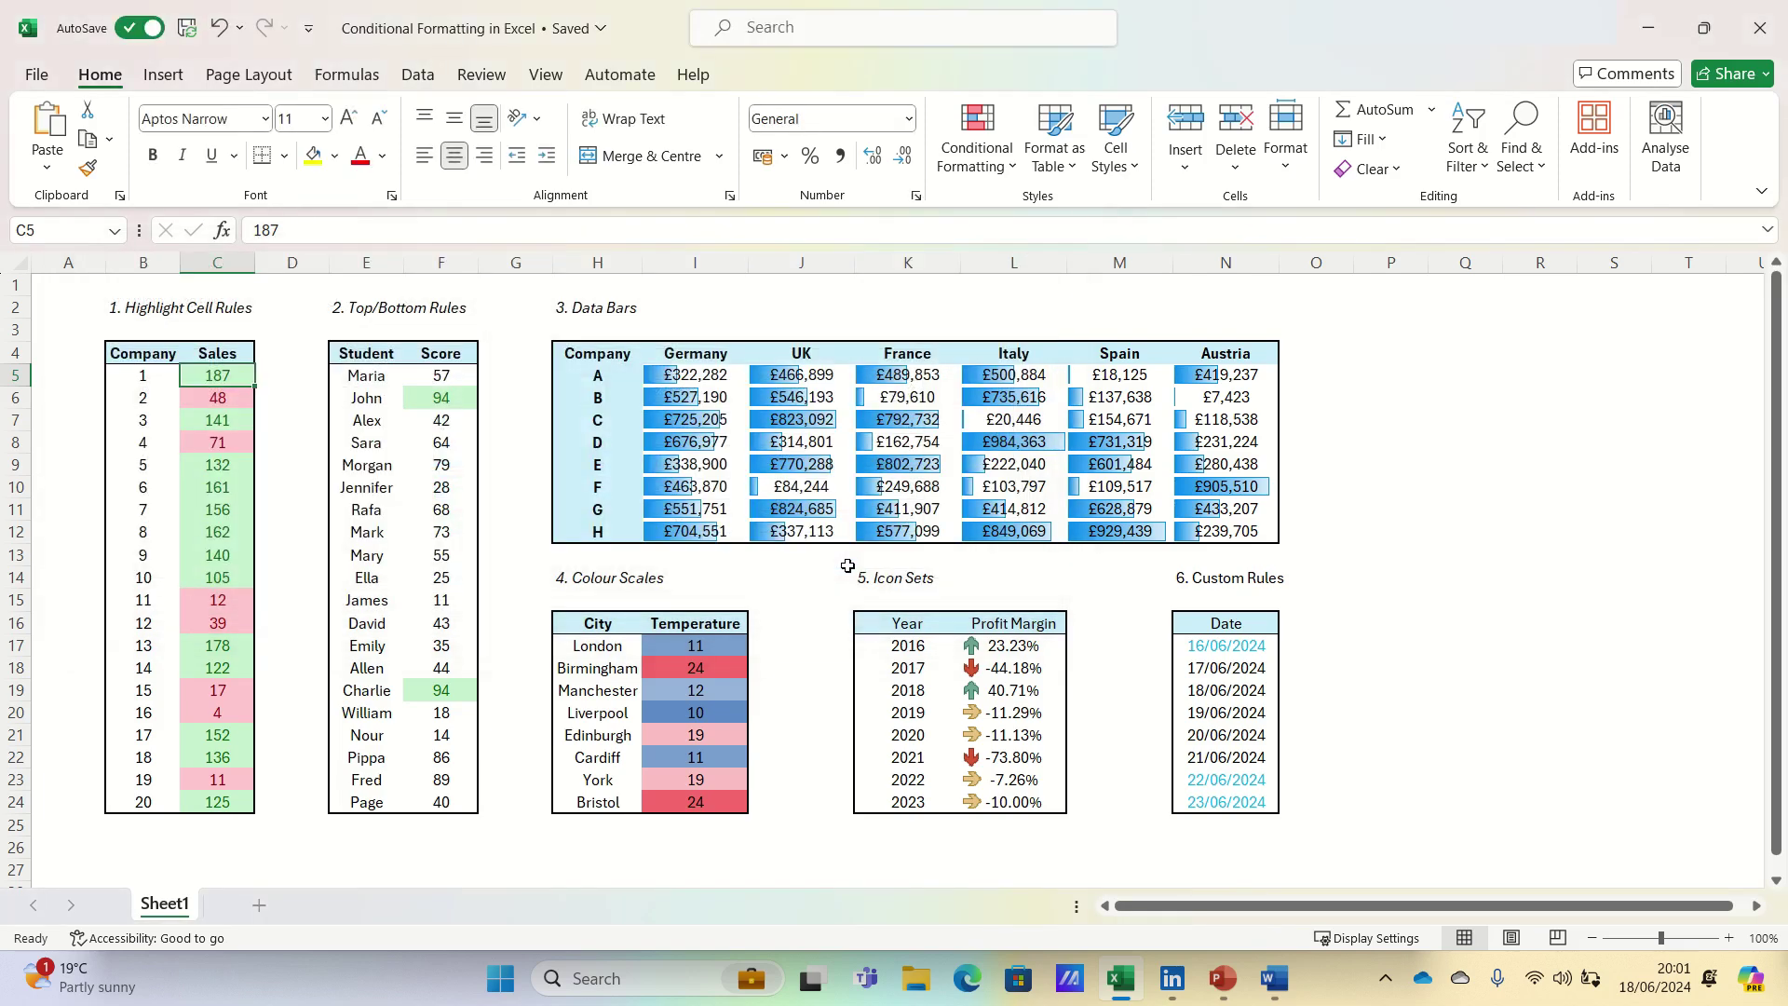